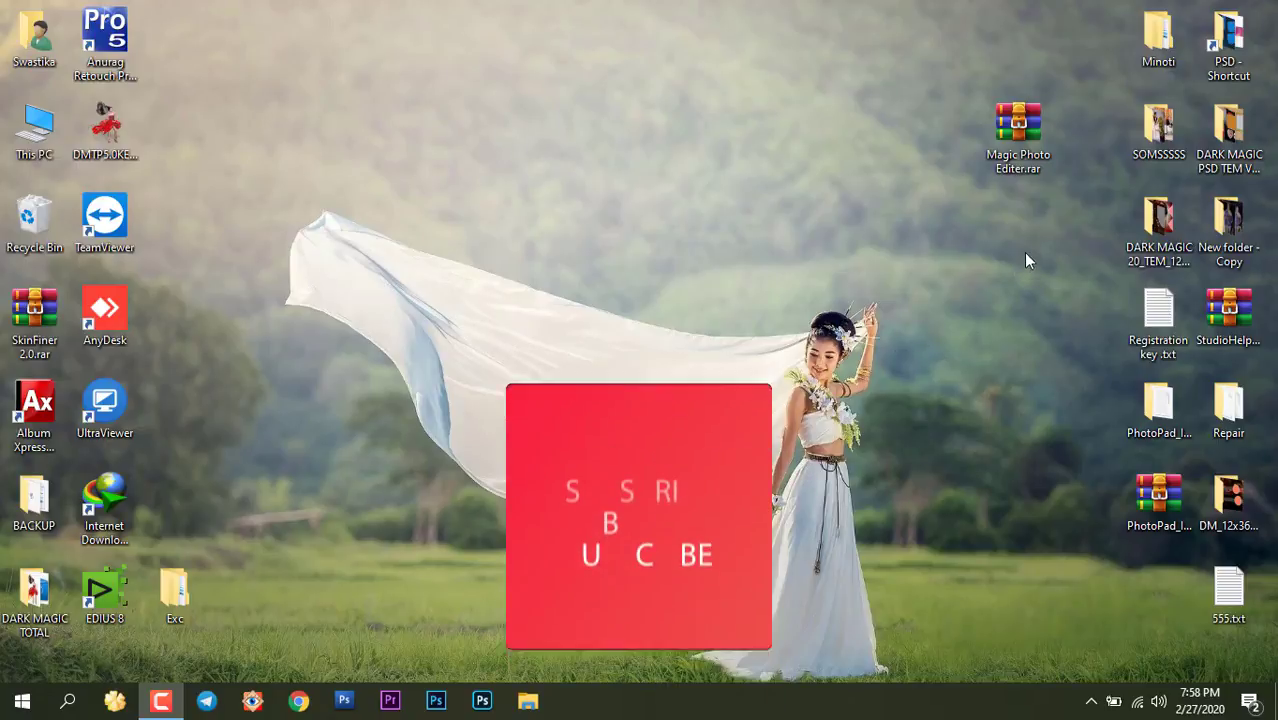
Move Magic Photo Editer.rar to a clear area of the desktop and extract it to its own Magic Photo Editer folder.
{"action": "left_click_drag", "start_coordinate": [1018, 138], "coordinate": [597, 138]}
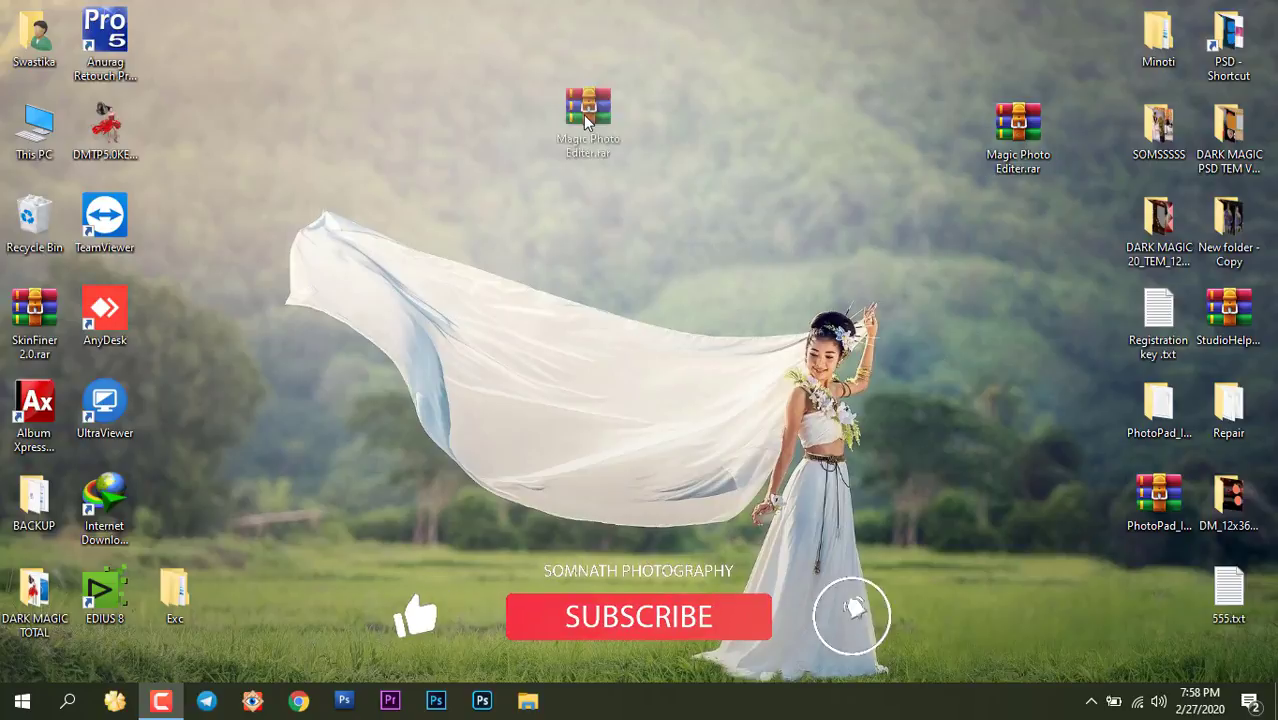
{"action": "right_click", "coordinate": [724, 68]}
{"action": "left_click", "coordinate": [770, 121]}
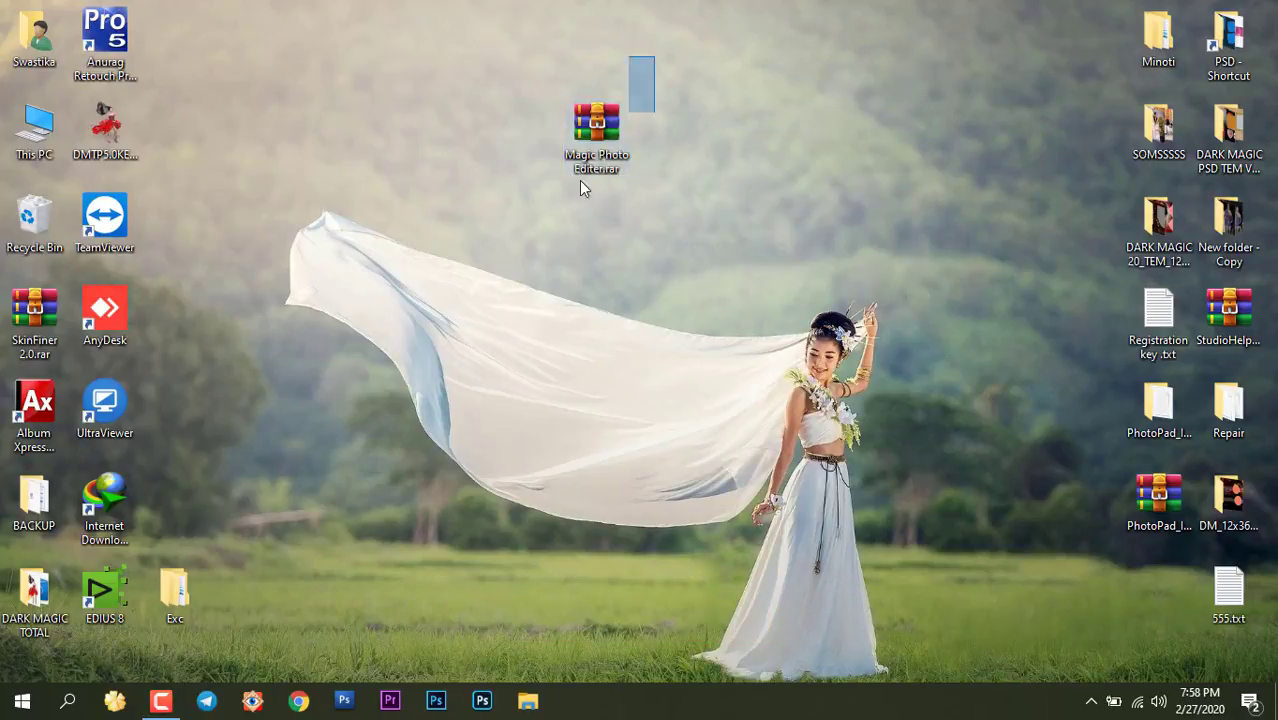
{"action": "left_click_drag", "start_coordinate": [583, 188], "coordinate": [553, 213]}
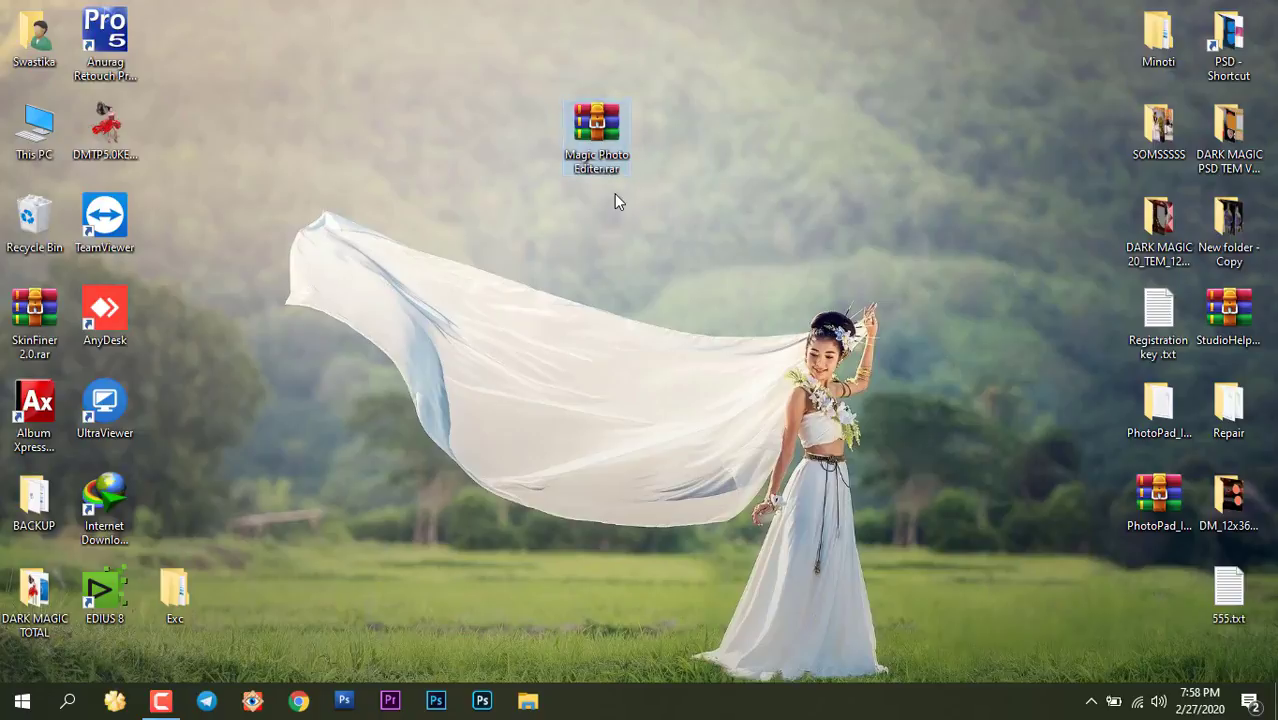
{"action": "right_click", "coordinate": [596, 137]}
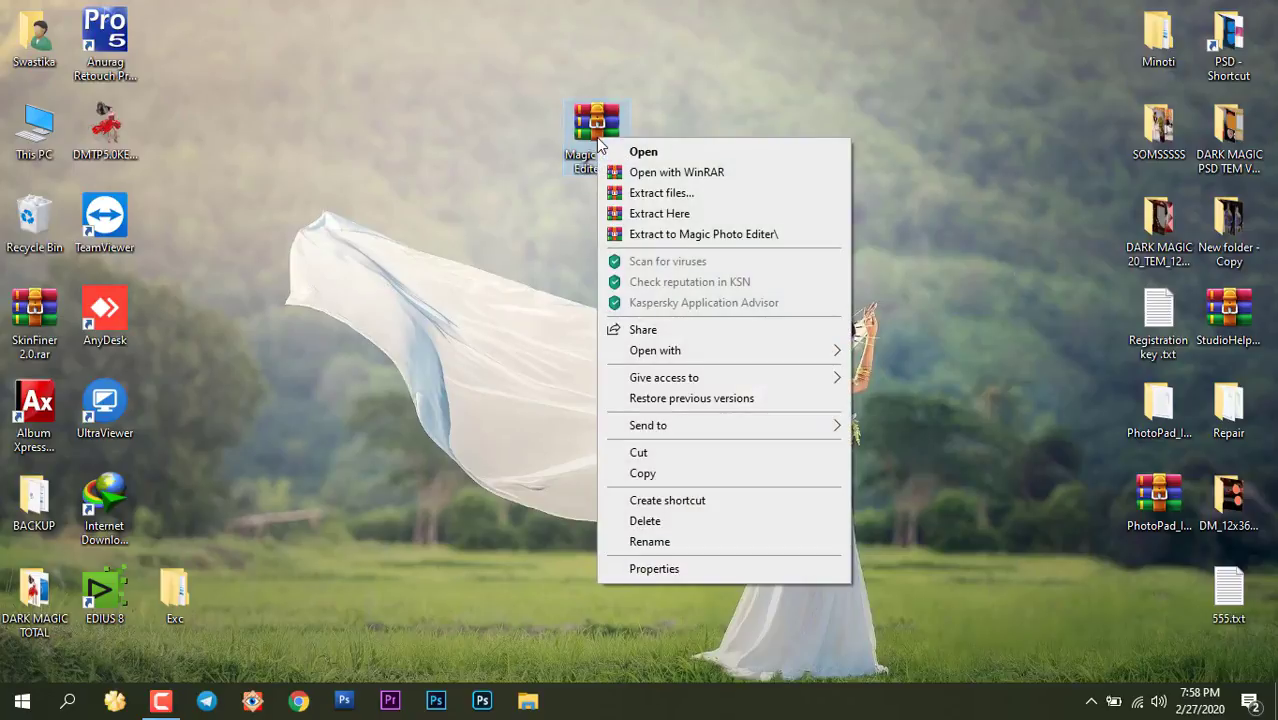
{"action": "left_click", "coordinate": [681, 234]}
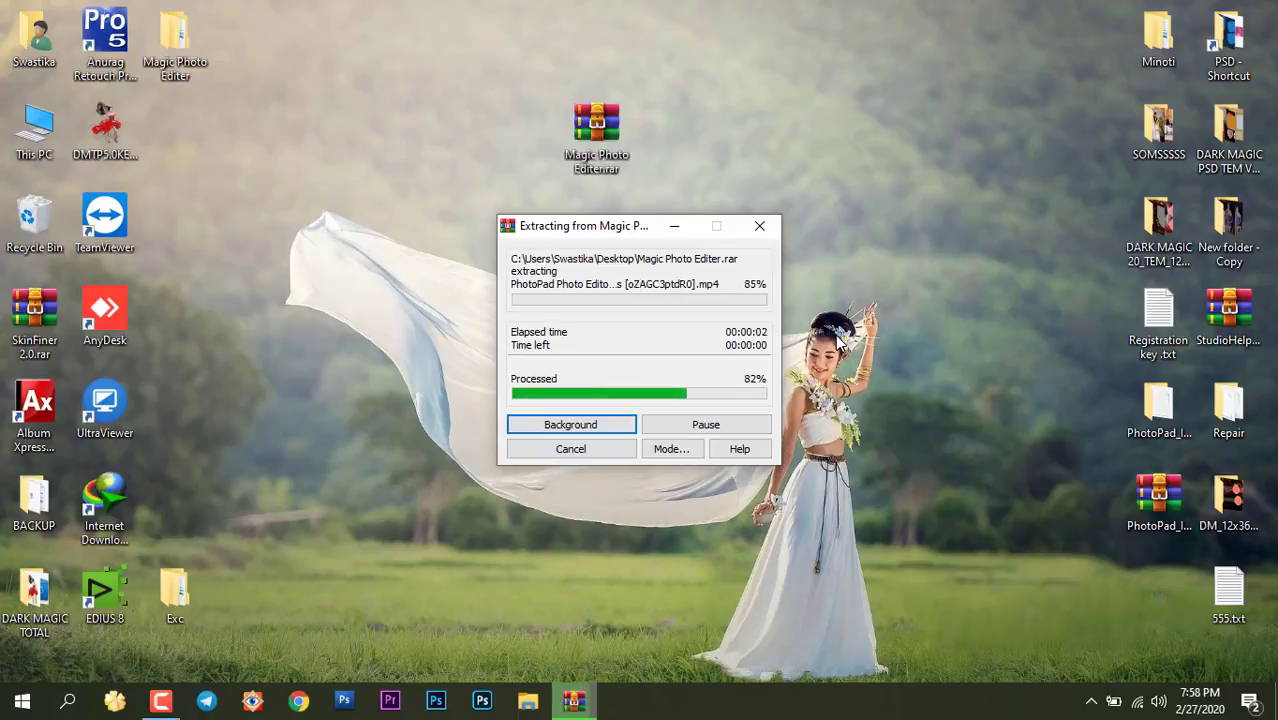
Rearrange the extracted Magic Photo Editer folder and its archive on the desktop, and open the nested Magic Photo Editer folder.
{"action": "left_click_drag", "start_coordinate": [170, 42], "coordinate": [726, 138]}
{"action": "left_click_drag", "start_coordinate": [593, 160], "coordinate": [192, 474]}
{"action": "double_click", "coordinate": [738, 130]}
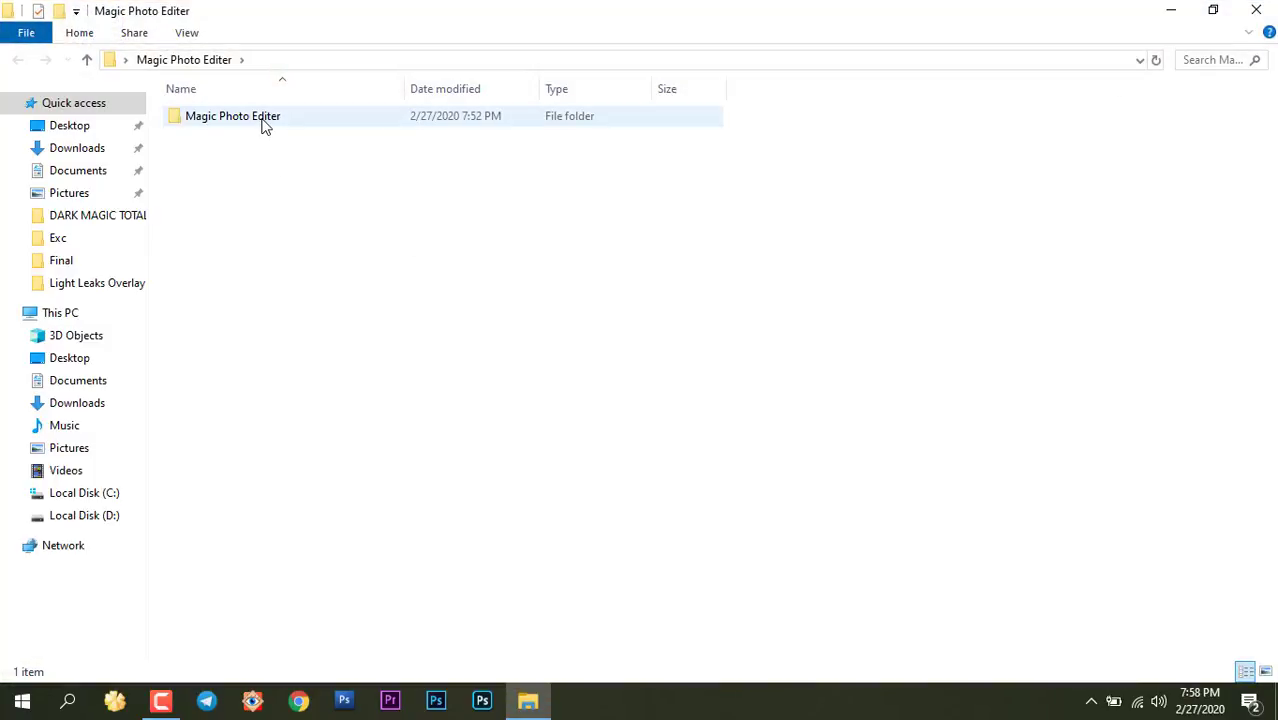
{"action": "double_click", "coordinate": [255, 120]}
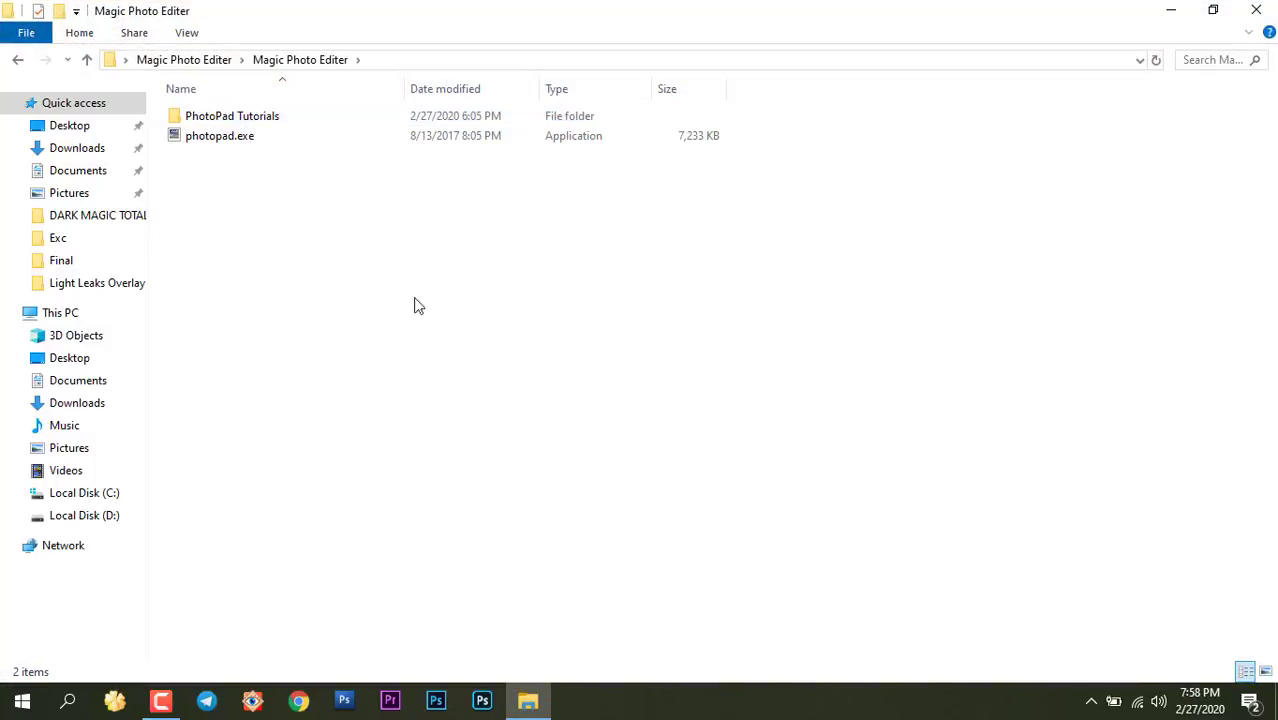
Display the folder's items as extra large icons and look through the videos in the PhotoPad Tutorials folder.
{"action": "left_click", "coordinate": [187, 33]}
{"action": "left_click", "coordinate": [290, 60]}
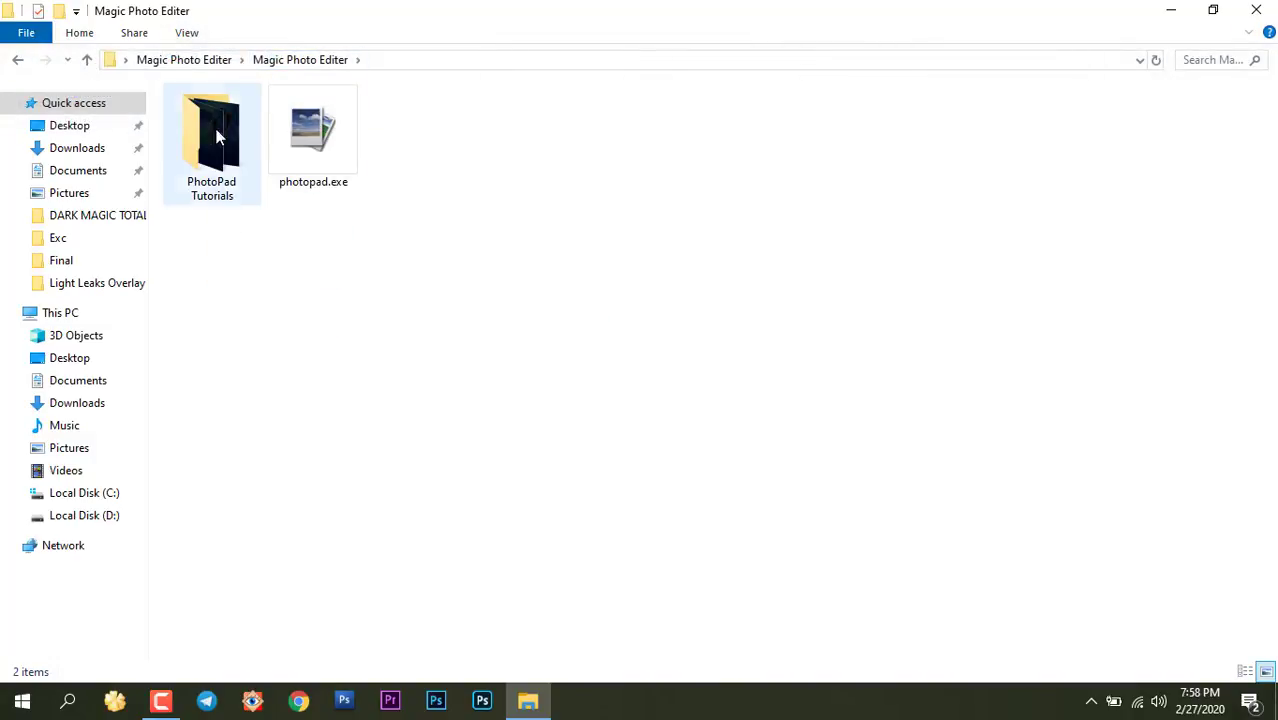
{"action": "left_click", "coordinate": [190, 36]}
{"action": "left_click", "coordinate": [230, 58]}
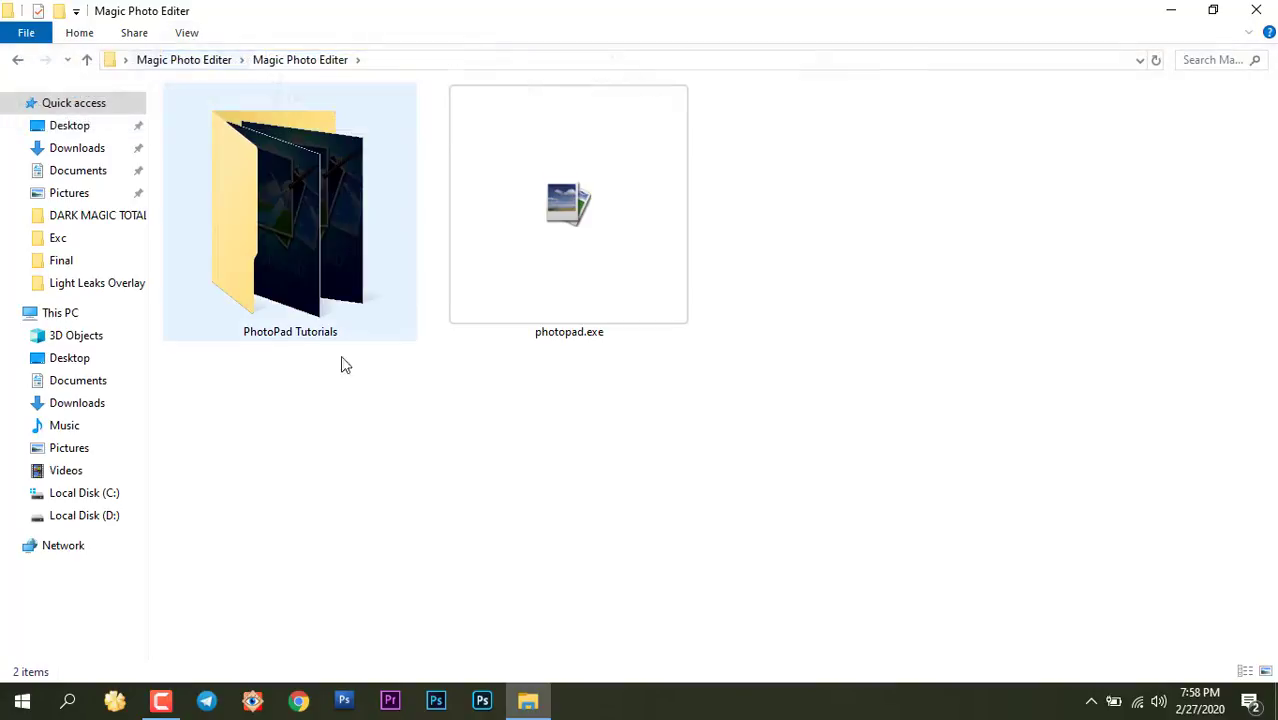
{"action": "double_click", "coordinate": [316, 226]}
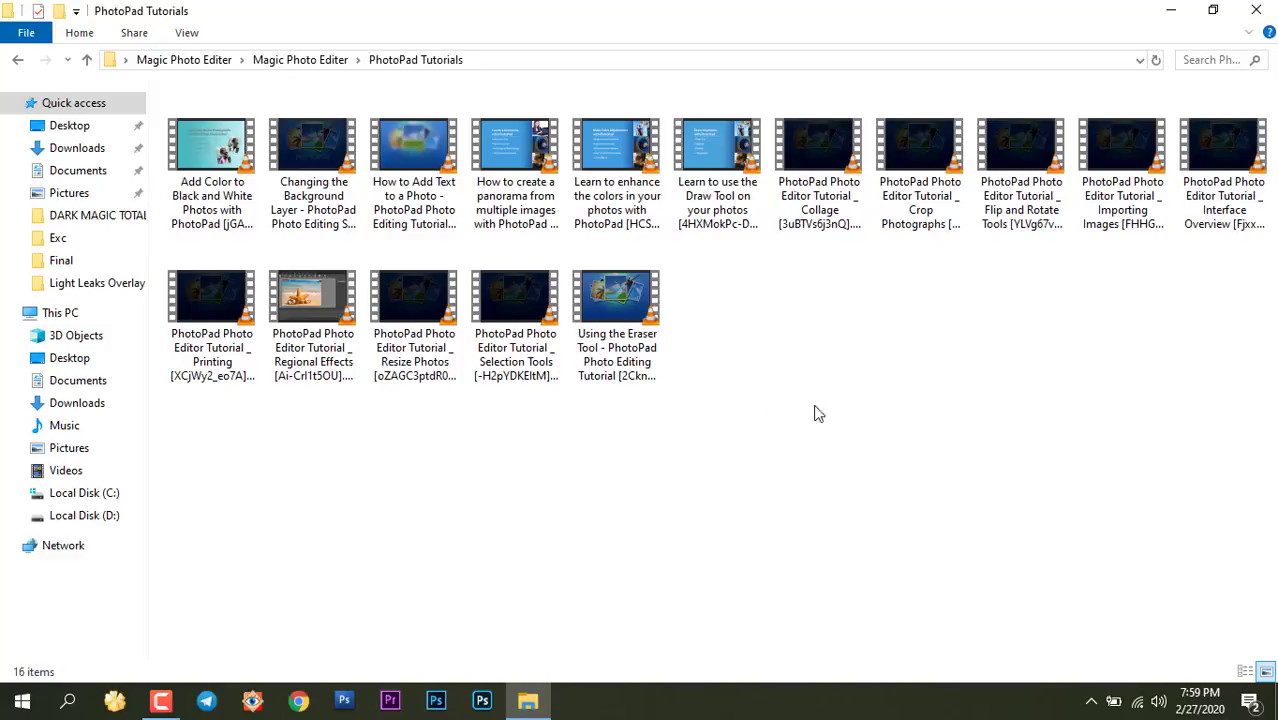
{"action": "left_click", "coordinate": [17, 60]}
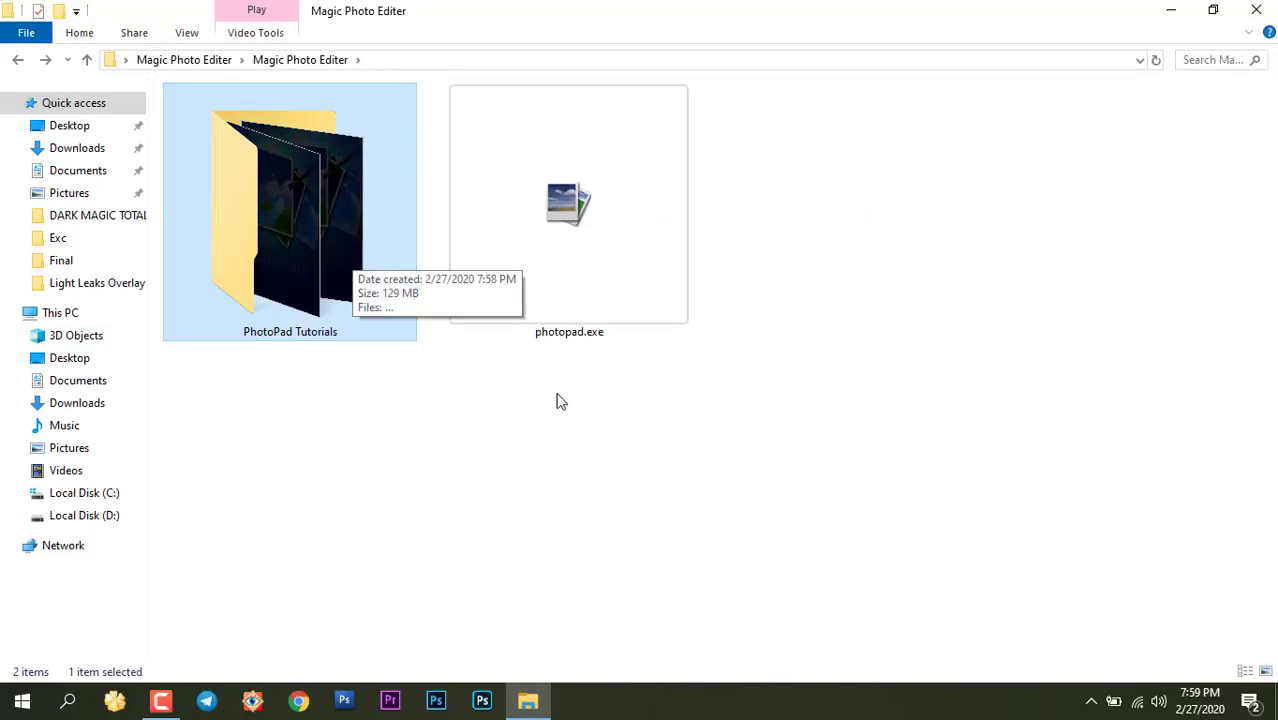
Launch photopad.exe from the Magic Photo Editer folder and dismiss its welcome screen to get a maximized, empty editor.
{"action": "left_click", "coordinate": [1213, 10]}
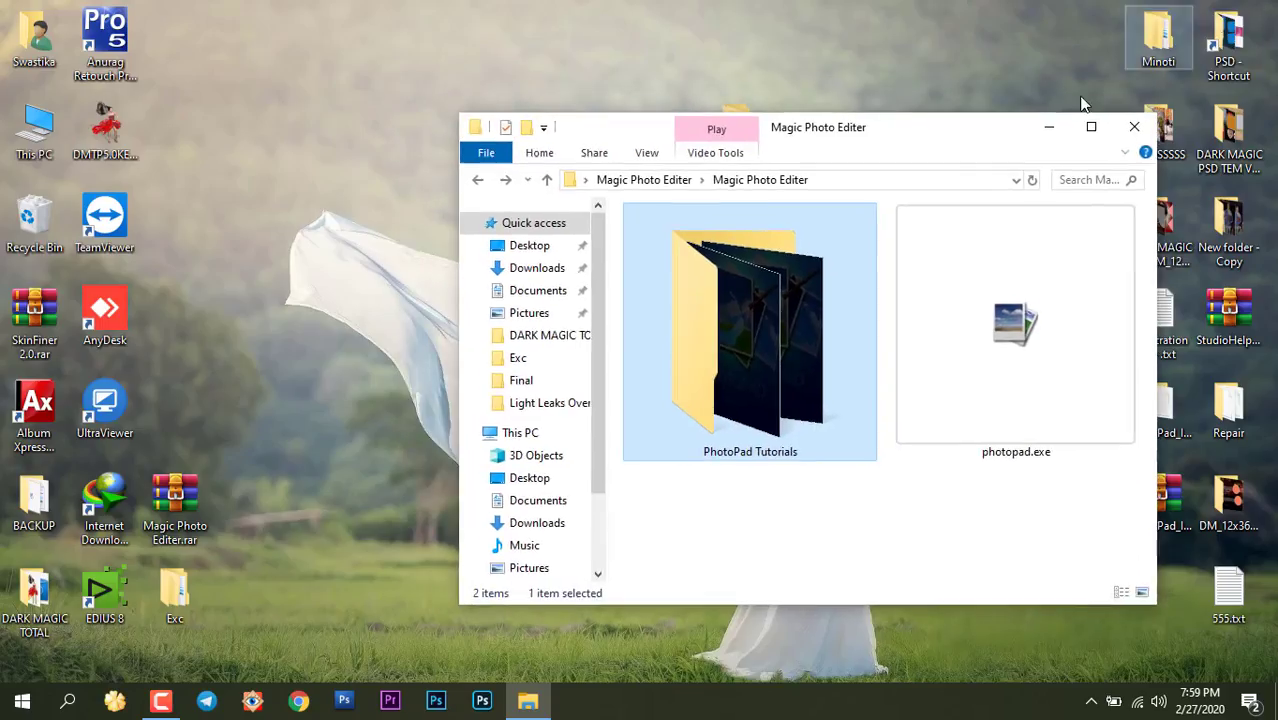
{"action": "left_click_drag", "start_coordinate": [927, 128], "coordinate": [793, 46]}
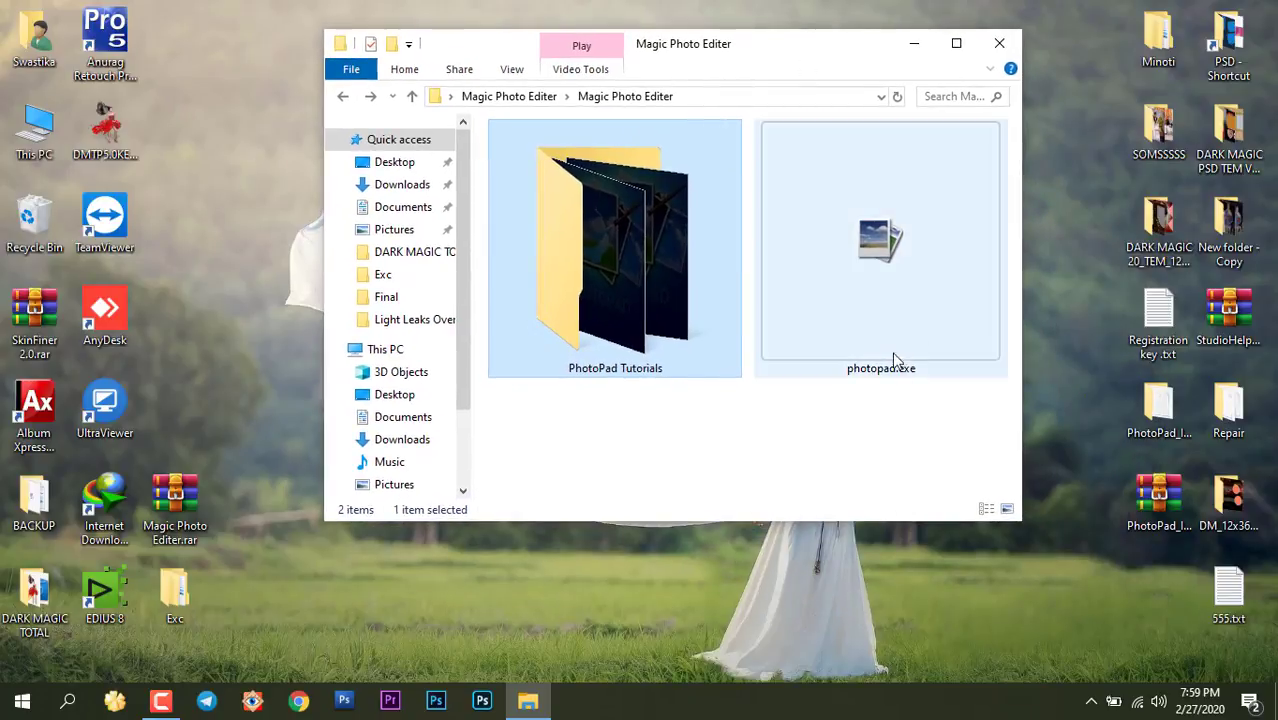
{"action": "left_click", "coordinate": [827, 440]}
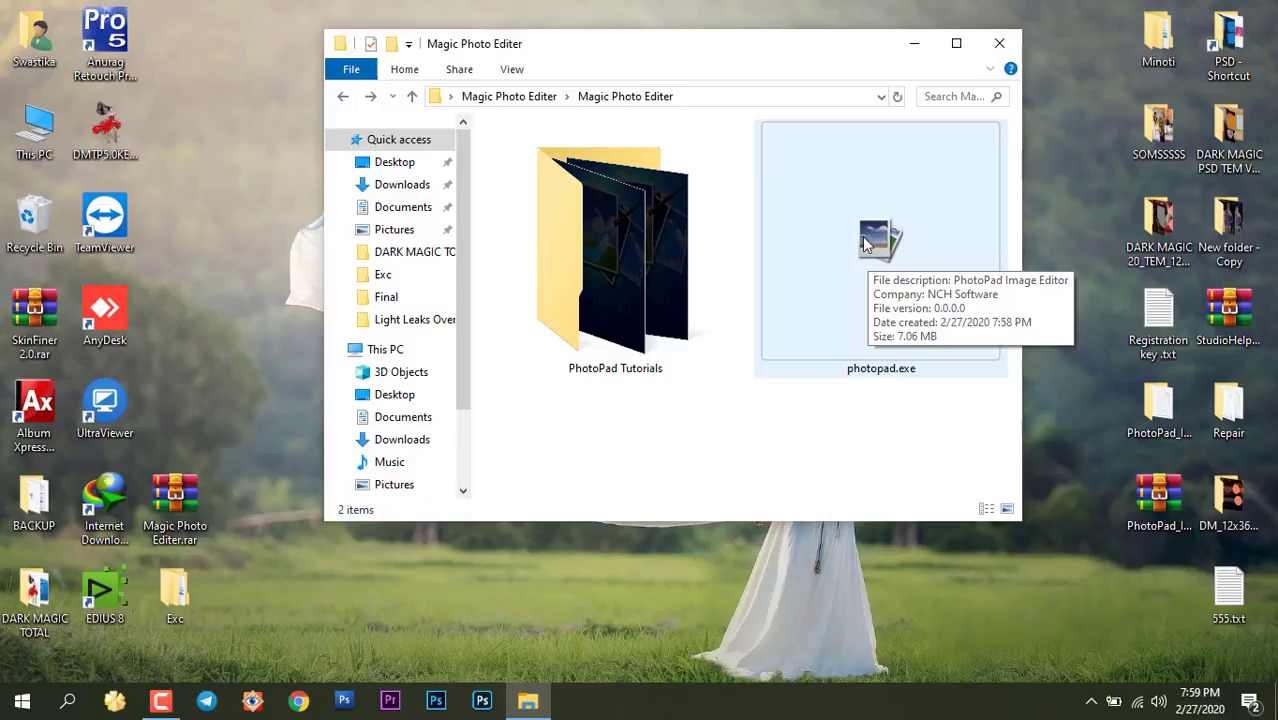
{"action": "double_click", "coordinate": [857, 346]}
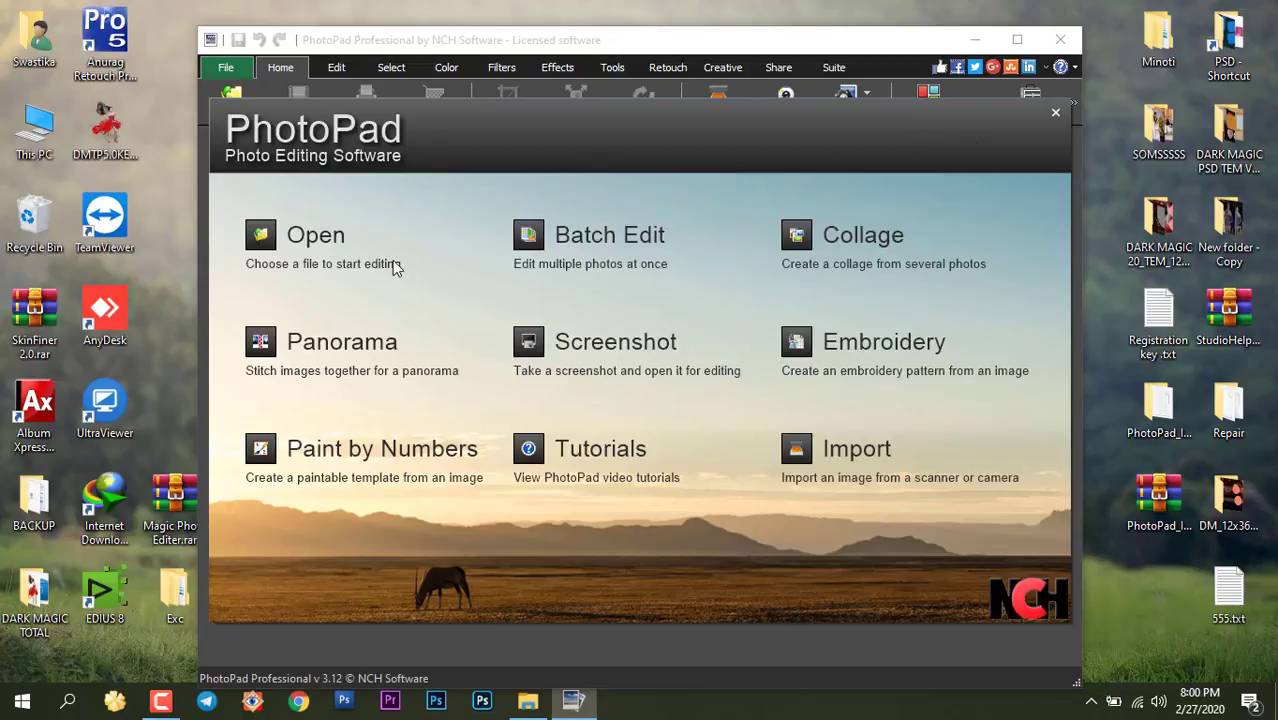
{"action": "left_click", "coordinate": [1056, 115]}
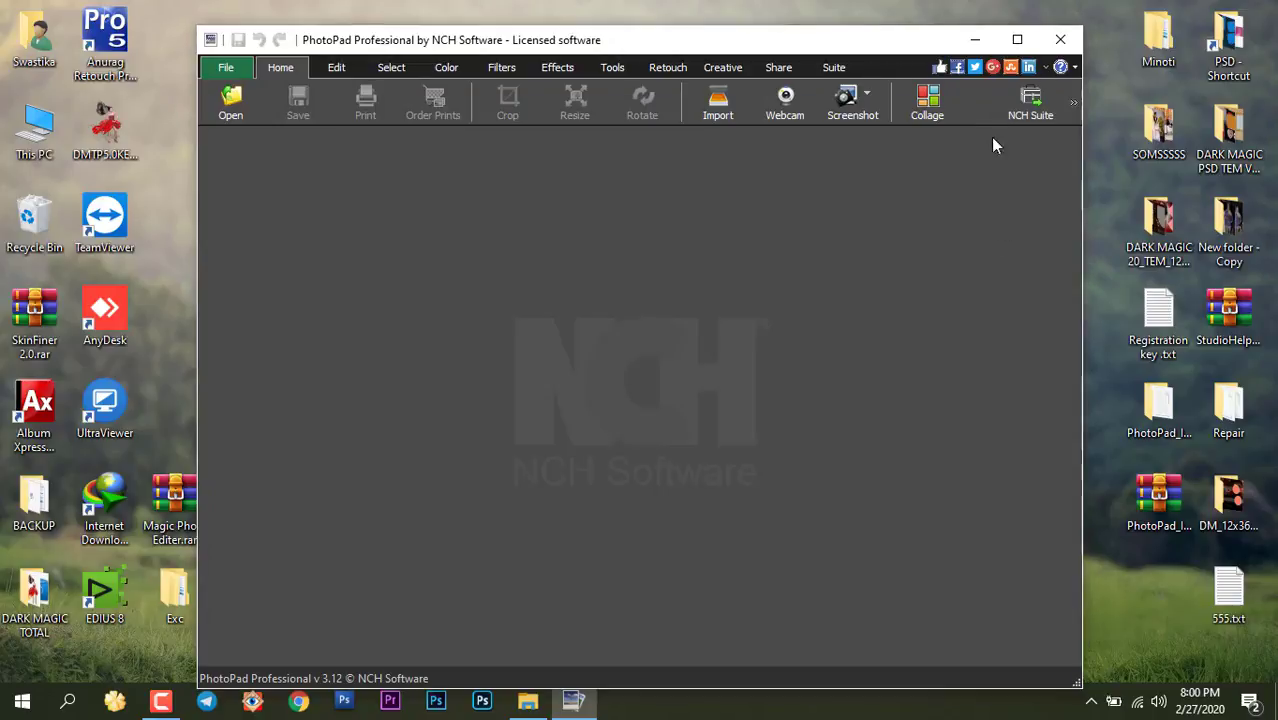
{"action": "left_click", "coordinate": [1018, 40]}
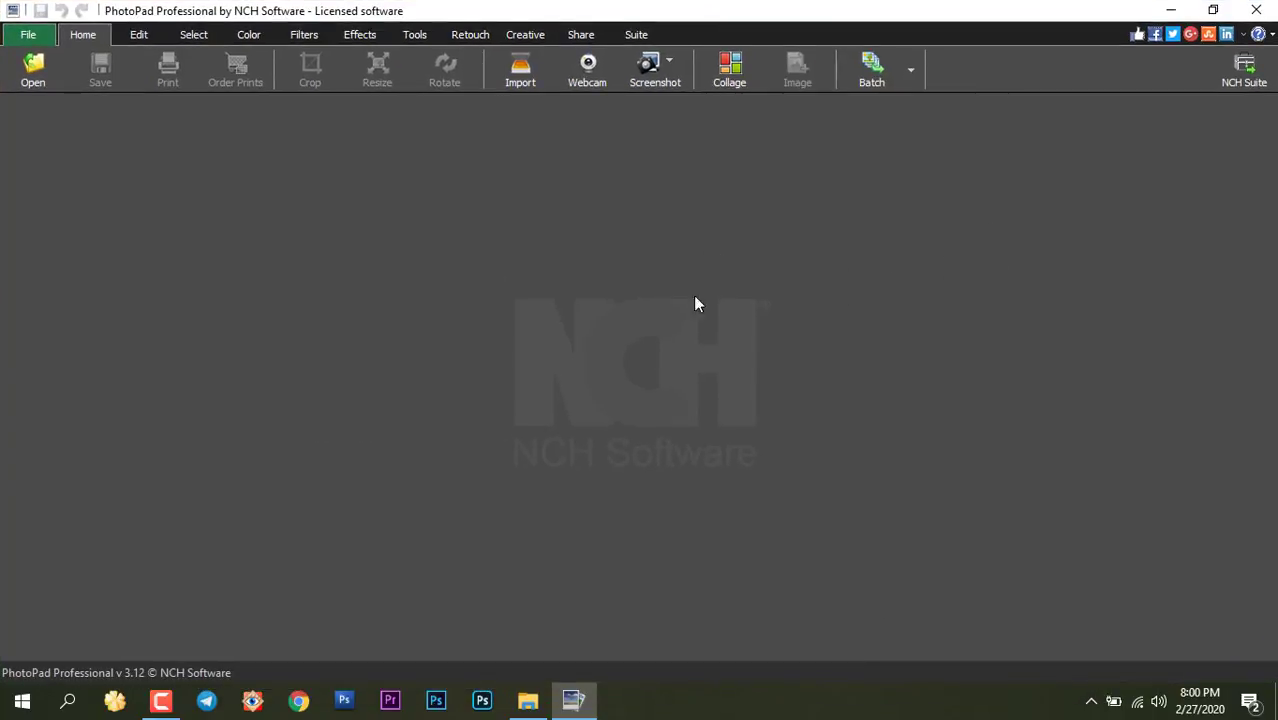
{"action": "left_click", "coordinate": [33, 73]}
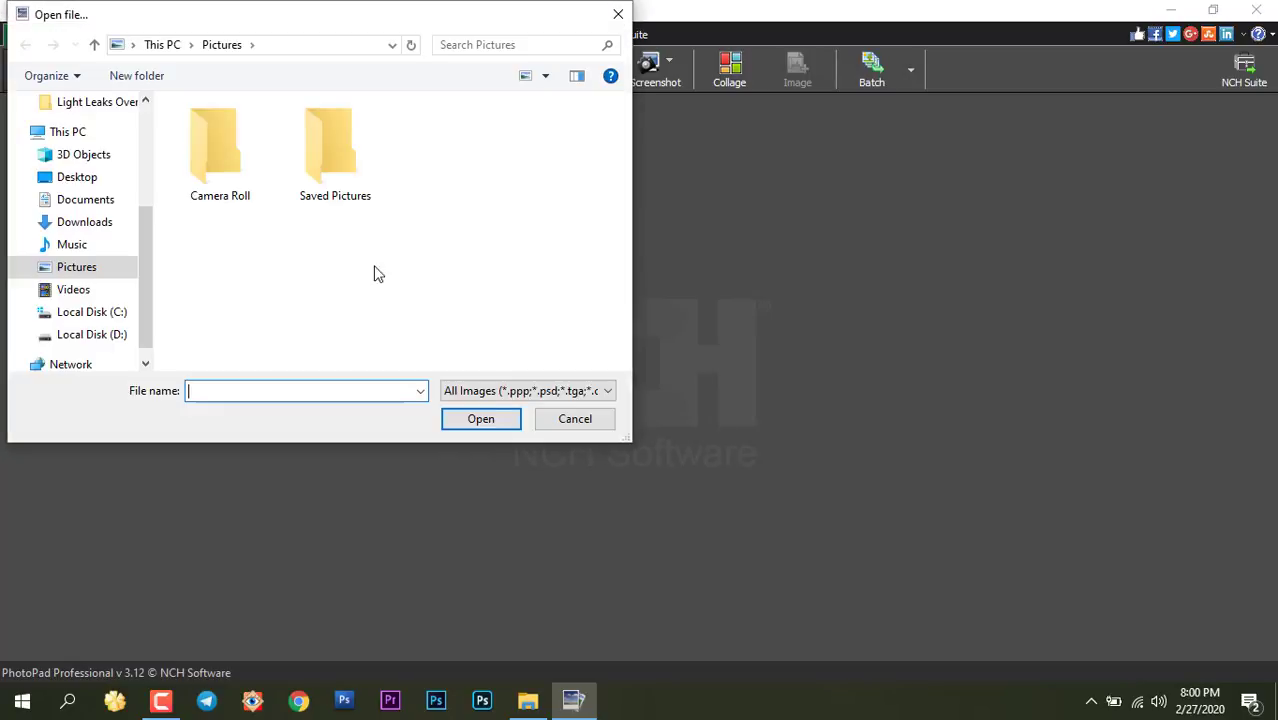
{"action": "left_click", "coordinate": [546, 398]}
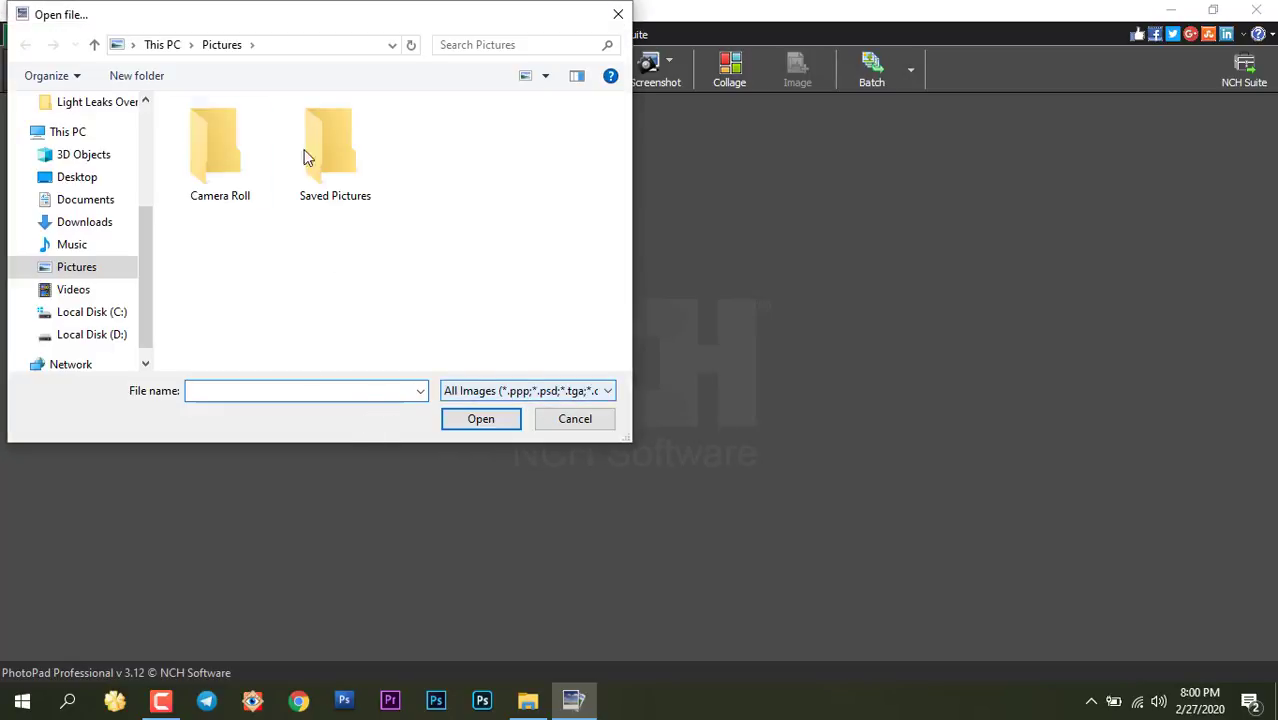
{"action": "left_click", "coordinate": [579, 420]}
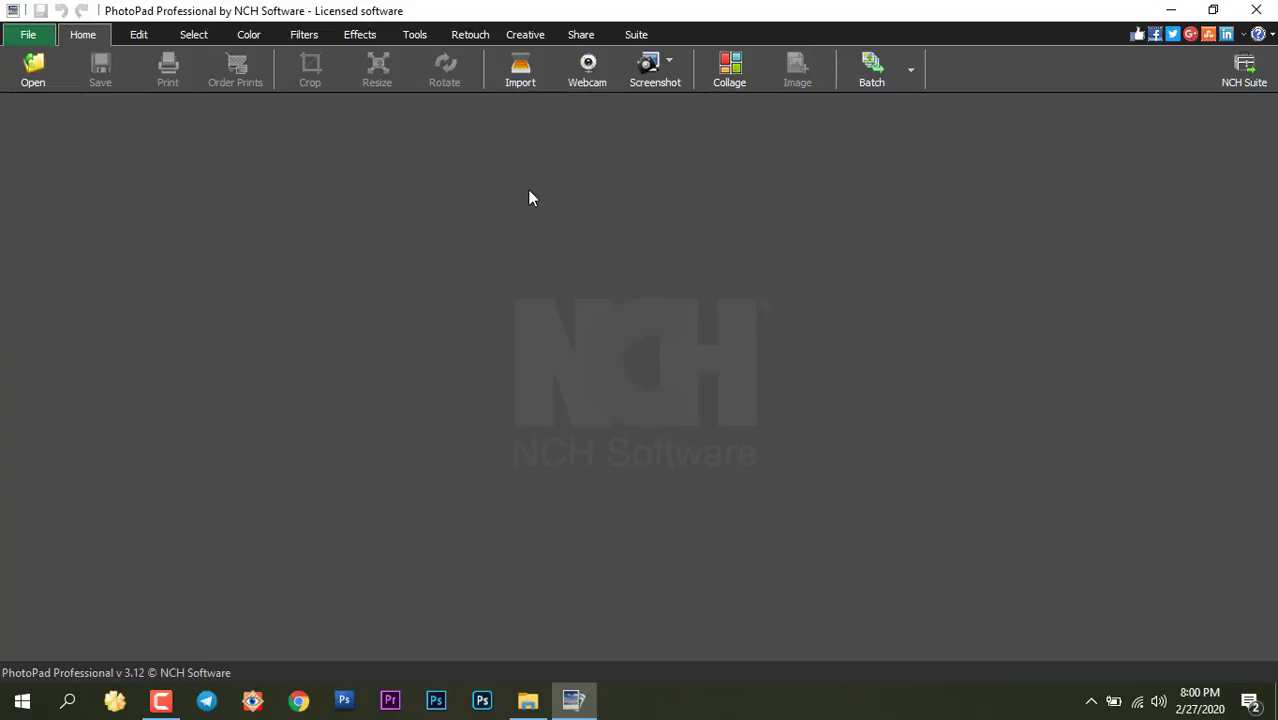
Examine the commands offered under the Edit, Select, Color, Filters, Effects, Tools and Retouch categories.
{"action": "left_click", "coordinate": [139, 36]}
{"action": "left_click", "coordinate": [205, 37]}
{"action": "left_click", "coordinate": [252, 38]}
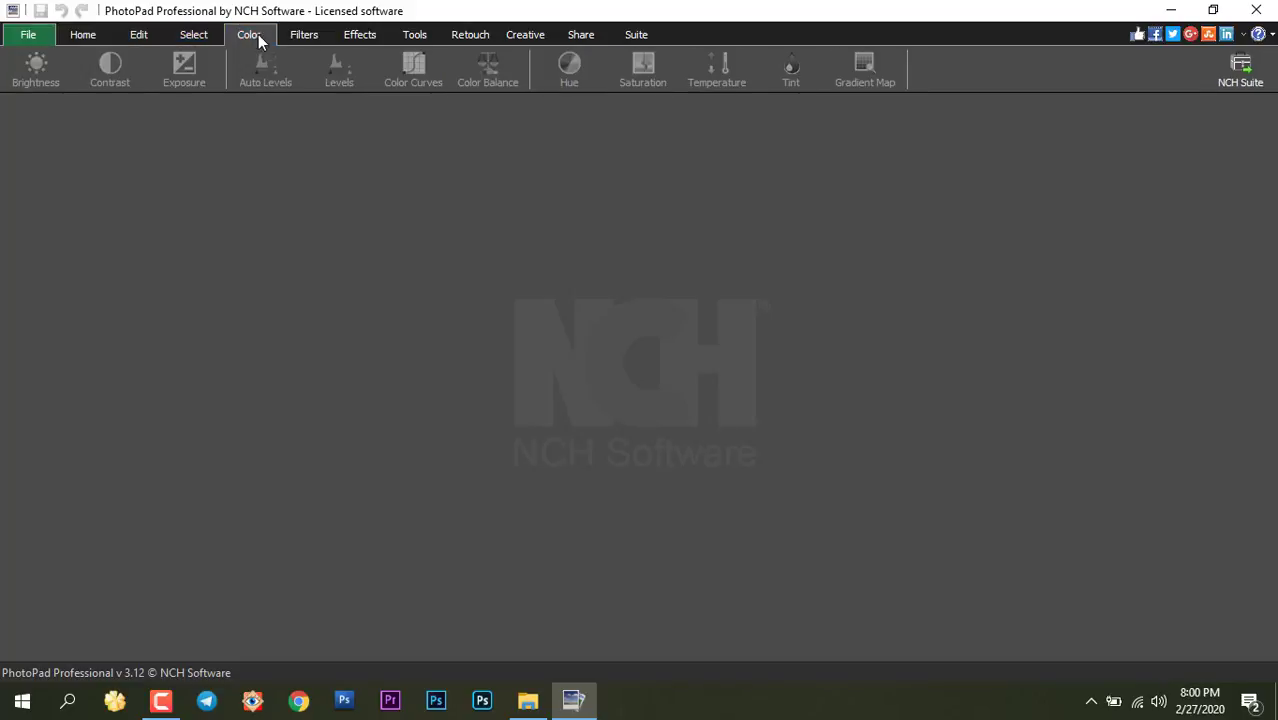
{"action": "left_click", "coordinate": [312, 37]}
{"action": "left_click", "coordinate": [366, 37]}
{"action": "left_click", "coordinate": [421, 37]}
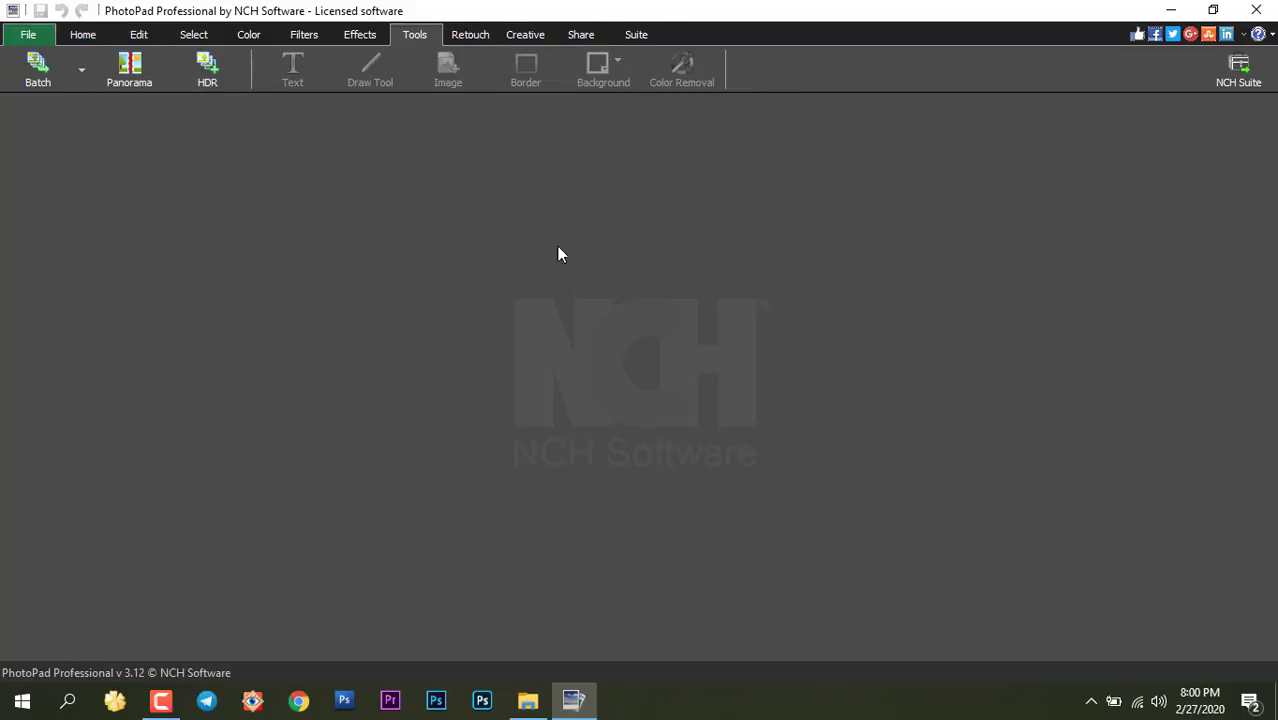
{"action": "left_click", "coordinate": [95, 37]}
{"action": "left_click", "coordinate": [138, 38]}
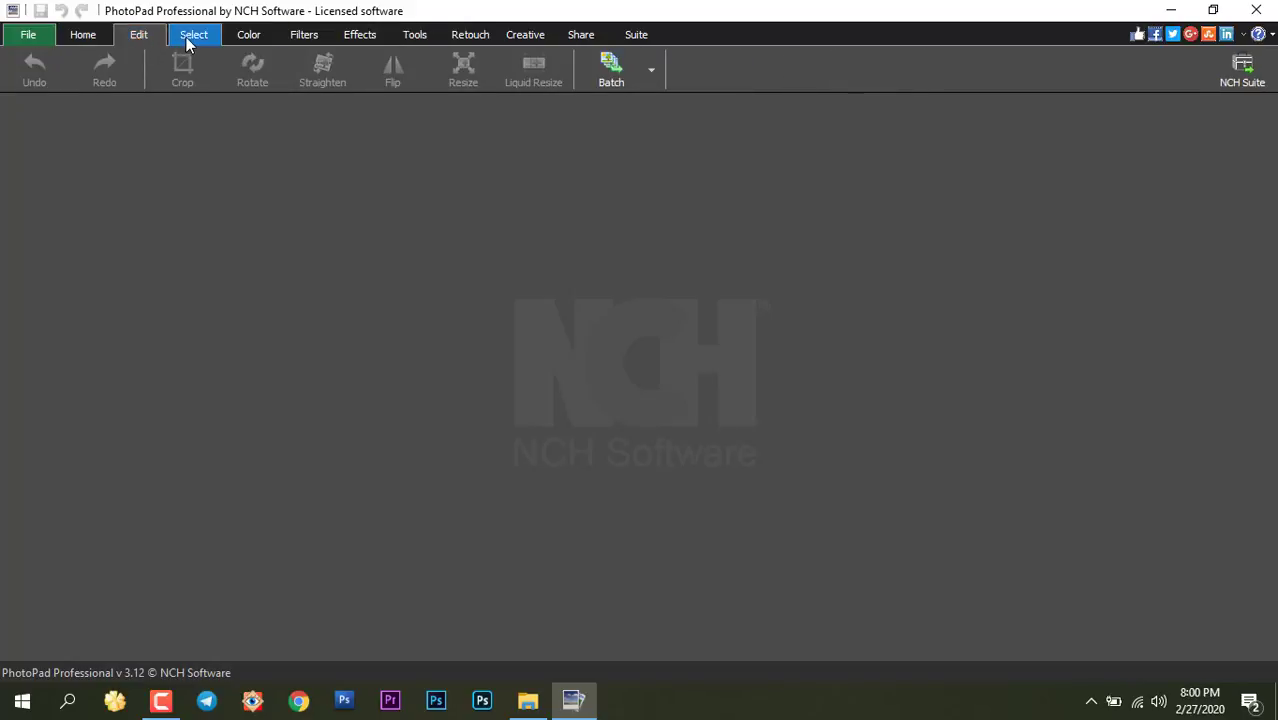
{"action": "left_click", "coordinate": [188, 37]}
{"action": "left_click", "coordinate": [474, 37]}
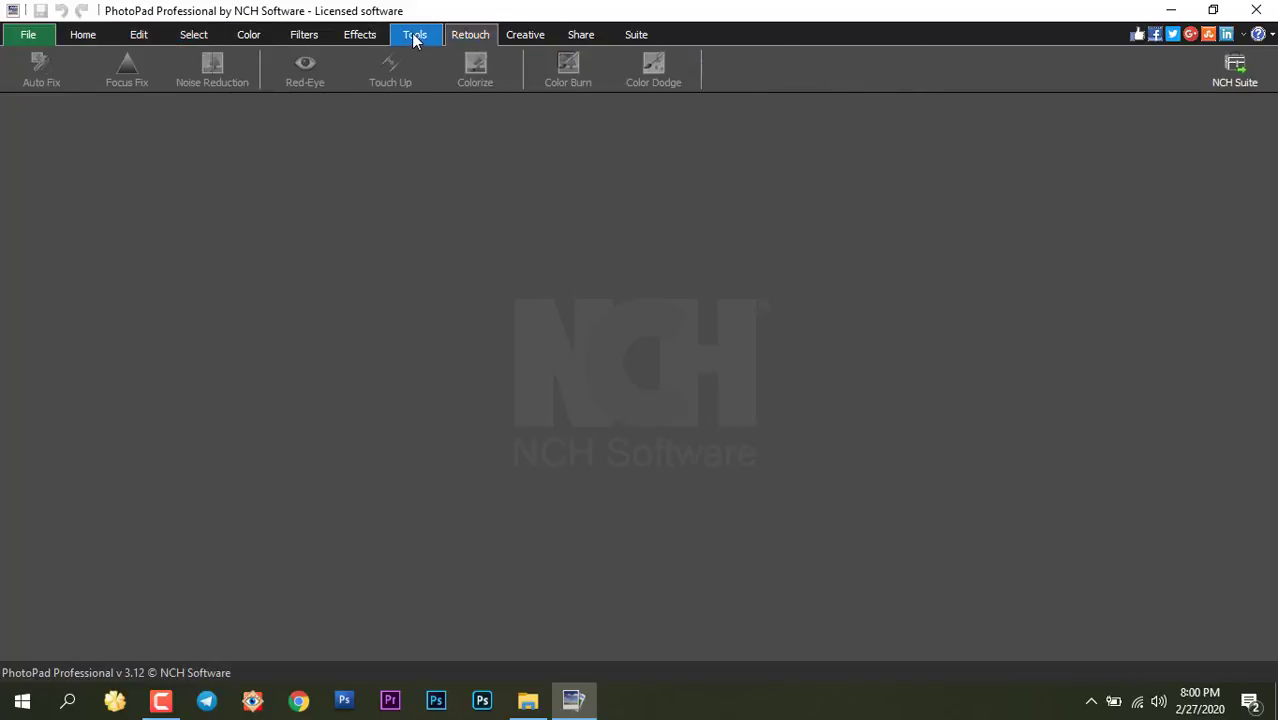
{"action": "left_click", "coordinate": [414, 37]}
{"action": "left_click", "coordinate": [360, 37]}
{"action": "left_click", "coordinate": [86, 36]}
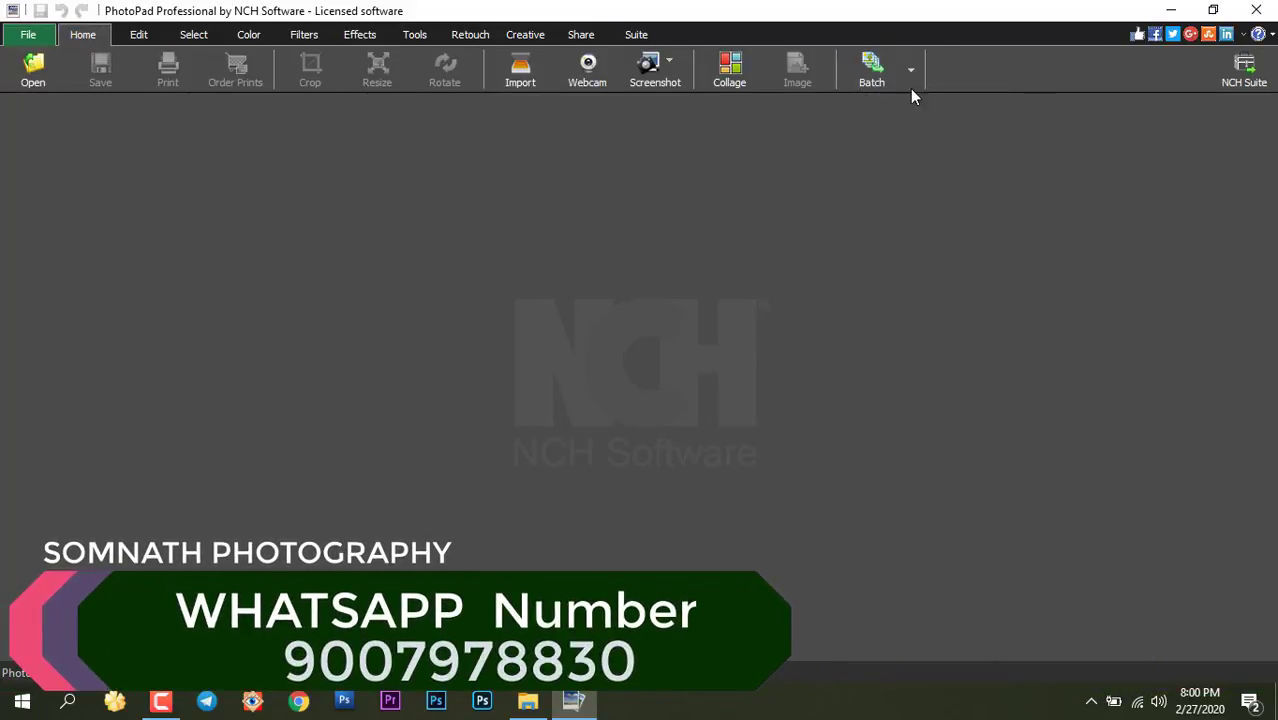
Check the batch convert, crop and resize options and open the Batch Editor.
{"action": "left_click", "coordinate": [911, 75]}
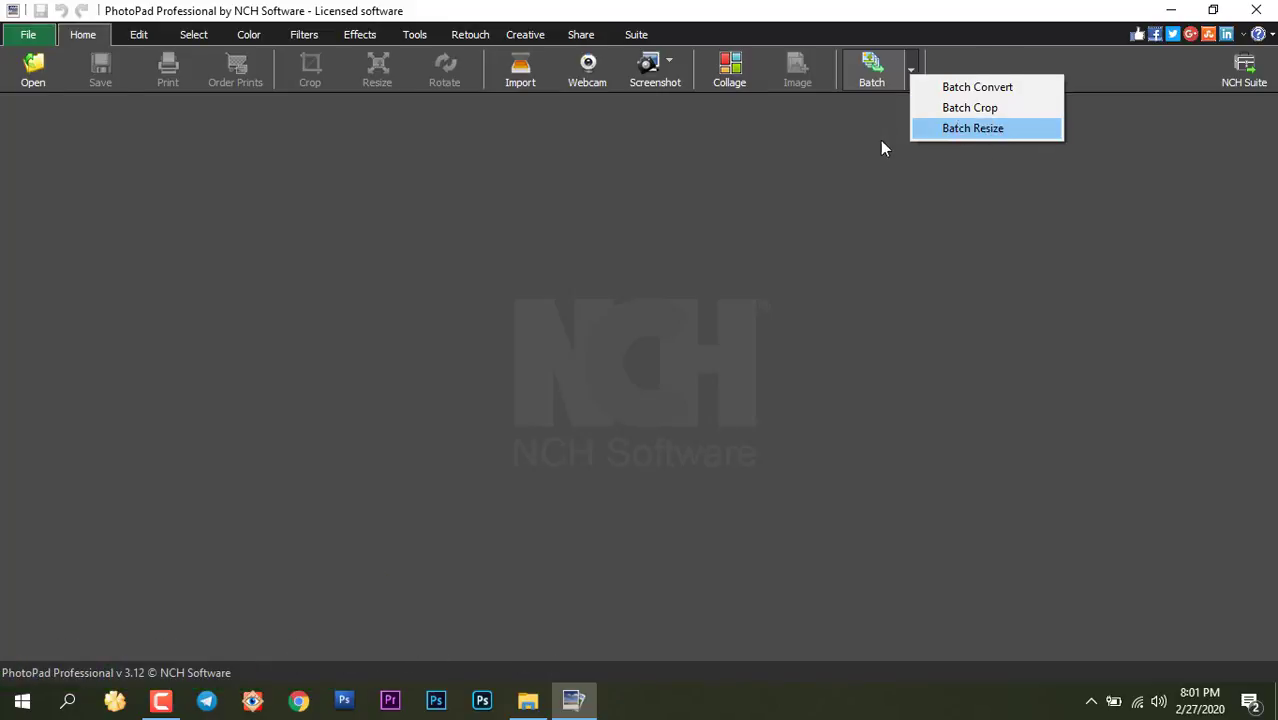
{"action": "left_click", "coordinate": [858, 99]}
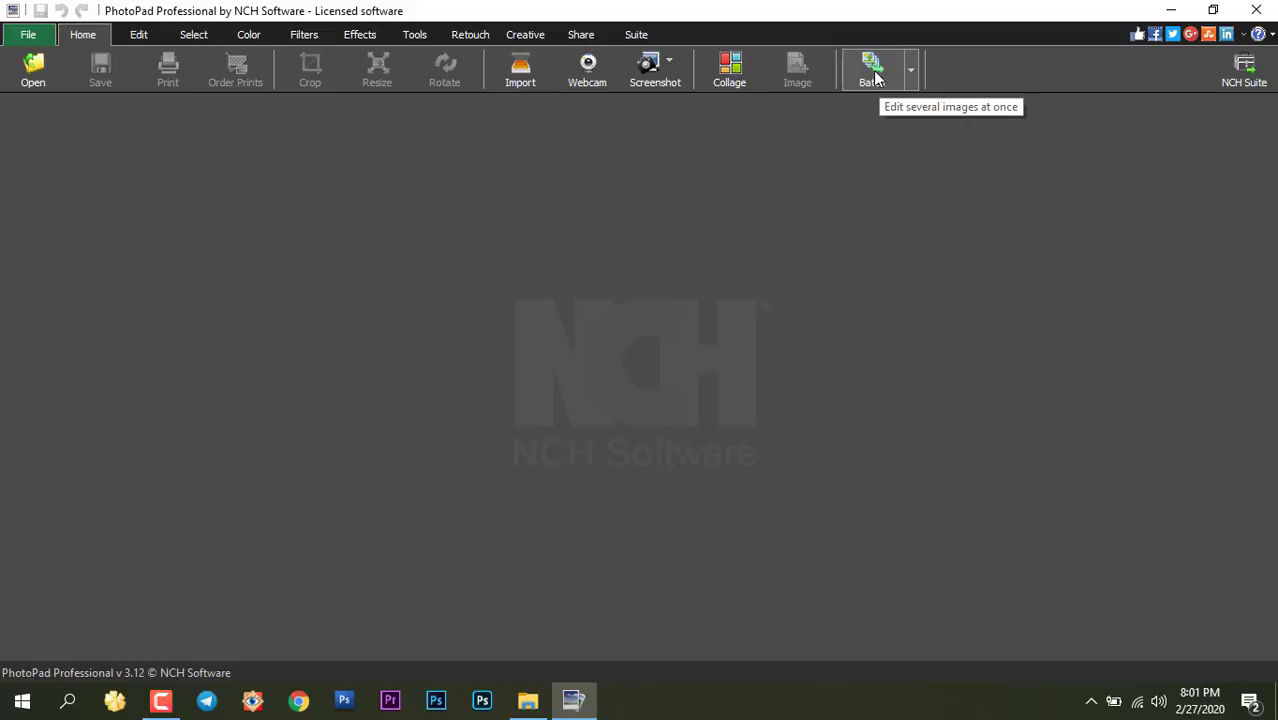
{"action": "left_click", "coordinate": [873, 77]}
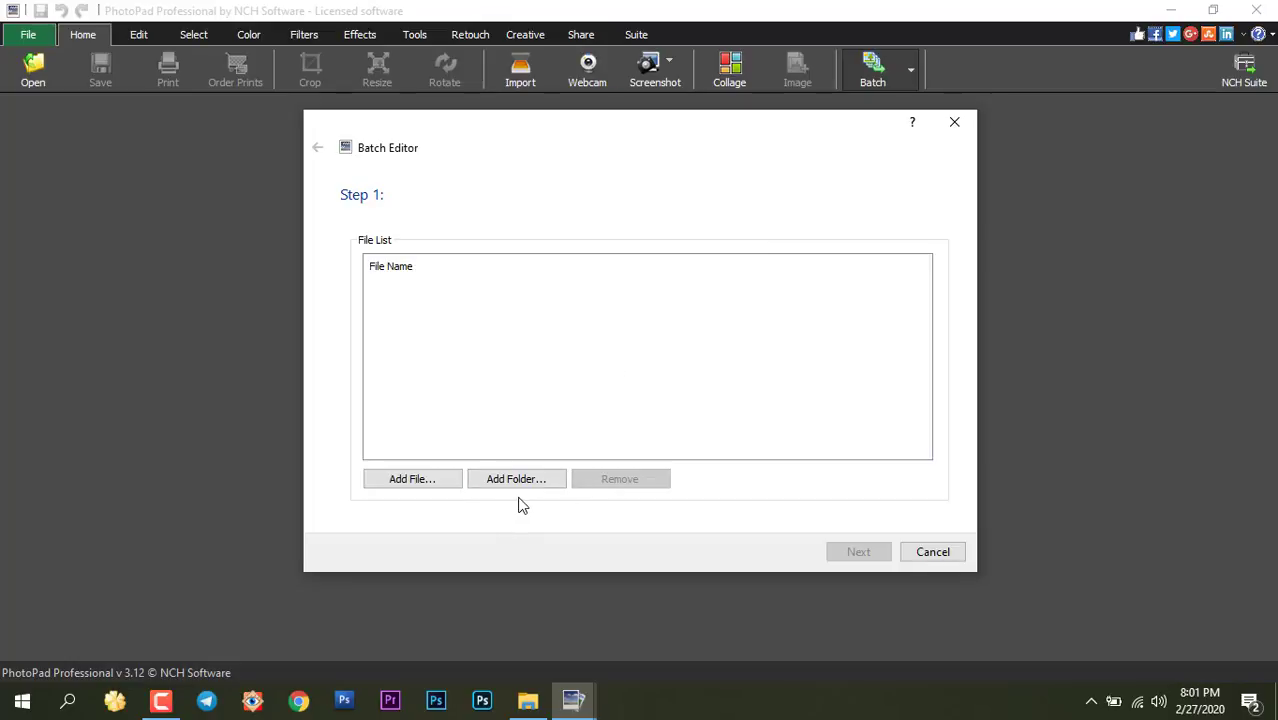
Switch to the desktop, place the Exc folder near the Magic Photo Editer folder, and open it in a maximized window.
{"action": "key", "text": "super+d"}
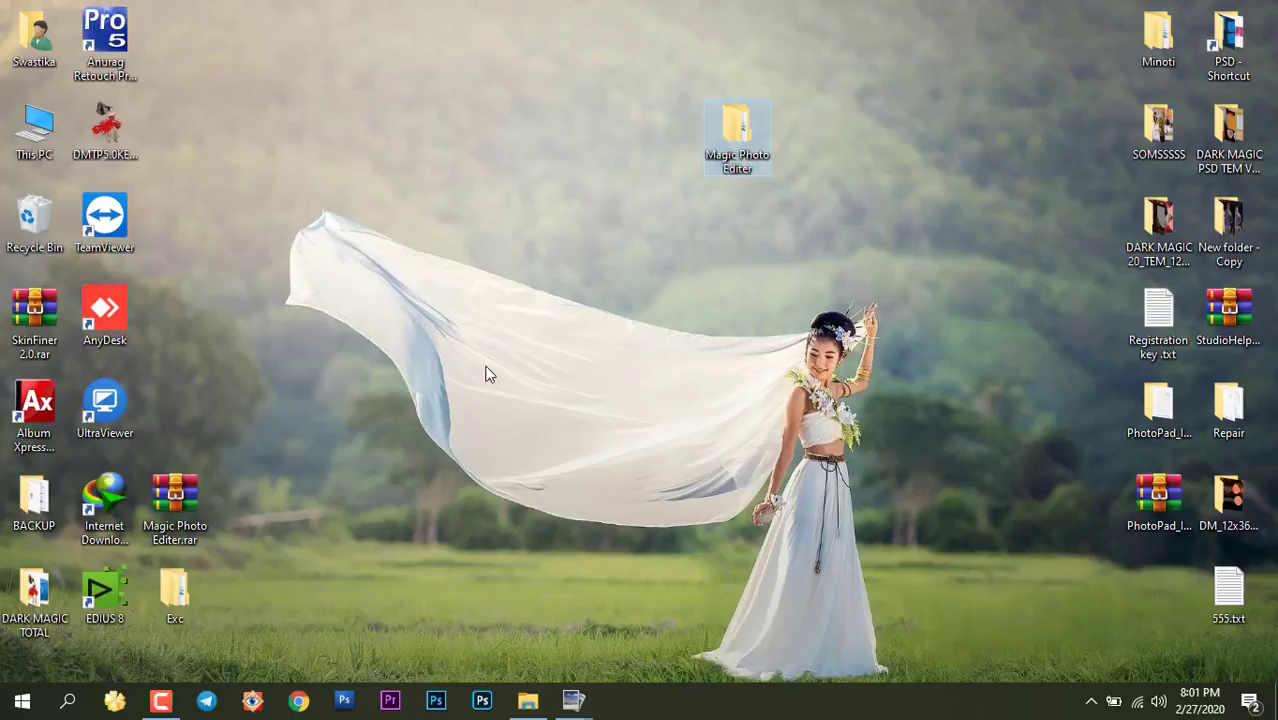
{"action": "left_click_drag", "start_coordinate": [176, 592], "coordinate": [596, 140]}
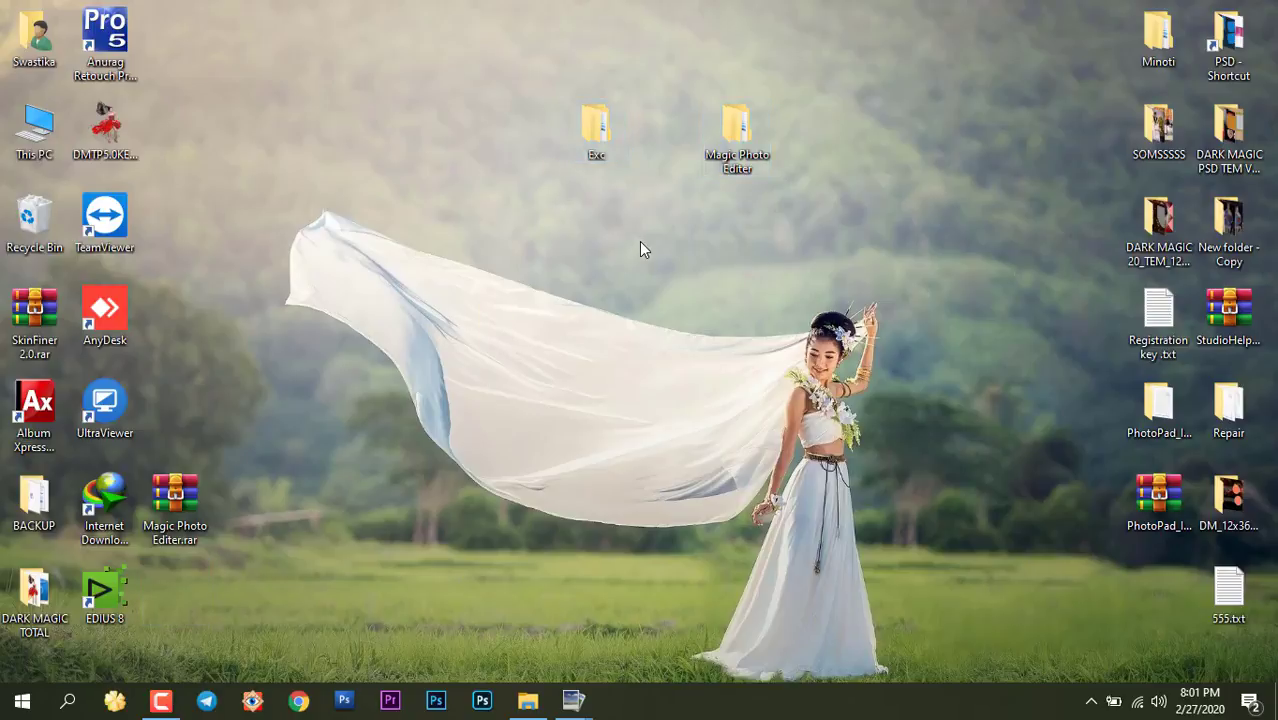
{"action": "double_click", "coordinate": [598, 123]}
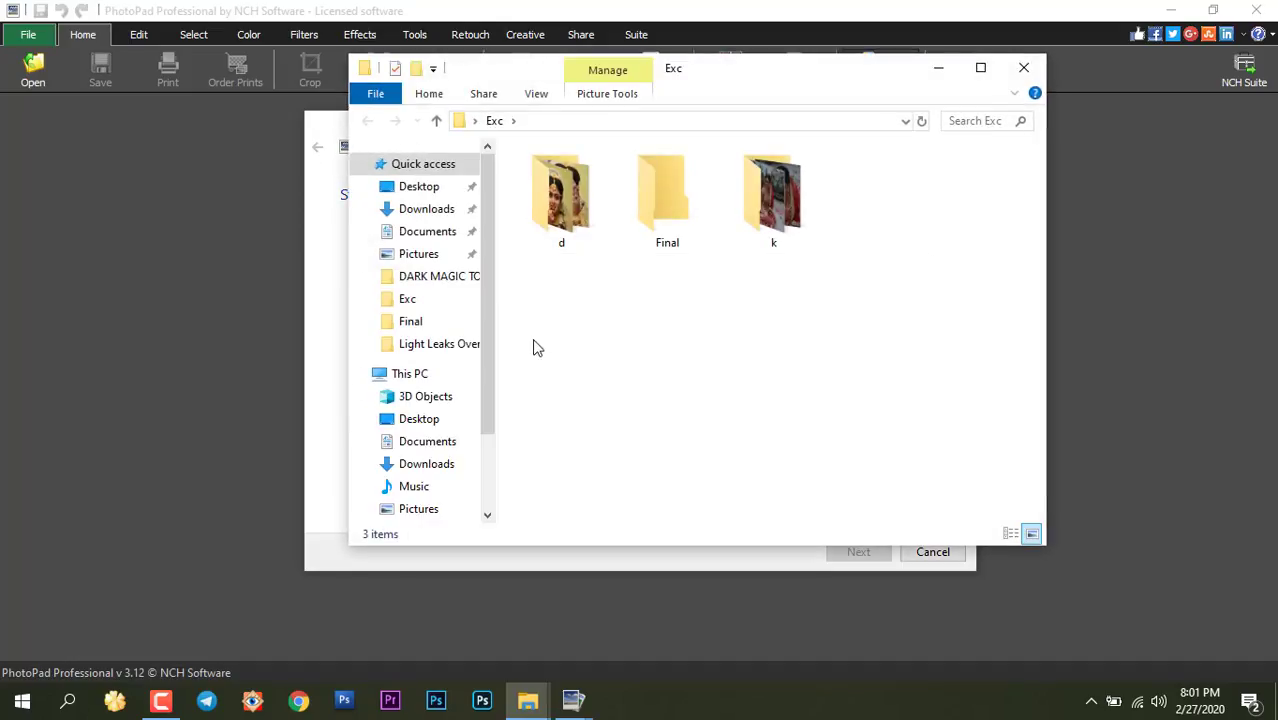
{"action": "left_click", "coordinate": [985, 68]}
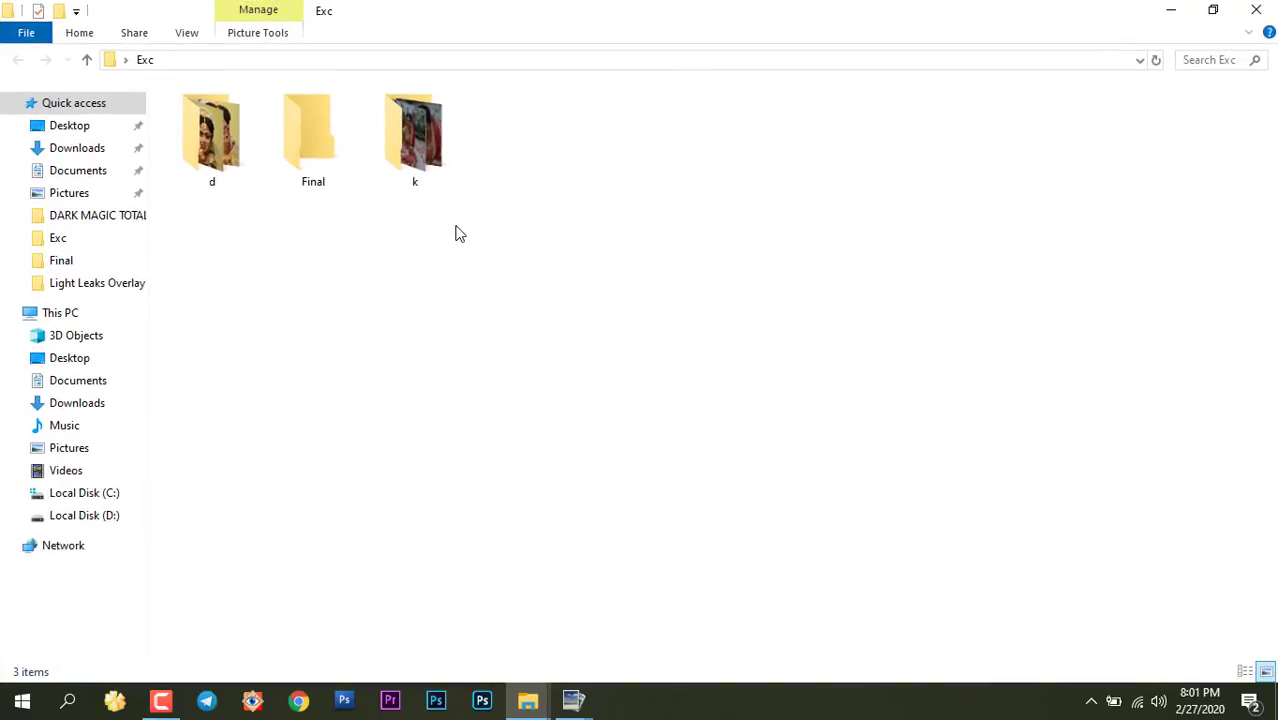
Open the k folder inside Exc and display its bridal photos as extra large icons.
{"action": "left_click", "coordinate": [415, 143]}
{"action": "double_click", "coordinate": [415, 143]}
{"action": "left_click_drag", "start_coordinate": [878, 318], "coordinate": [240, 96]}
{"action": "left_click", "coordinate": [184, 33]}
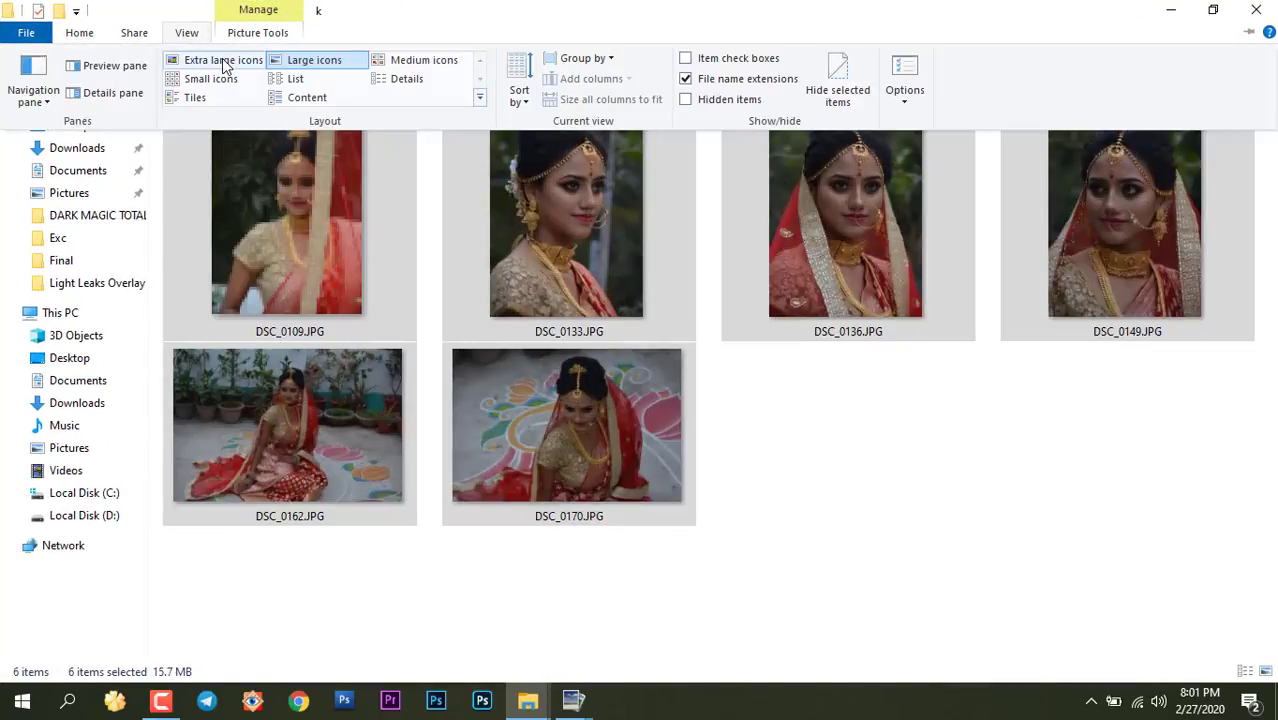
{"action": "left_click", "coordinate": [220, 57]}
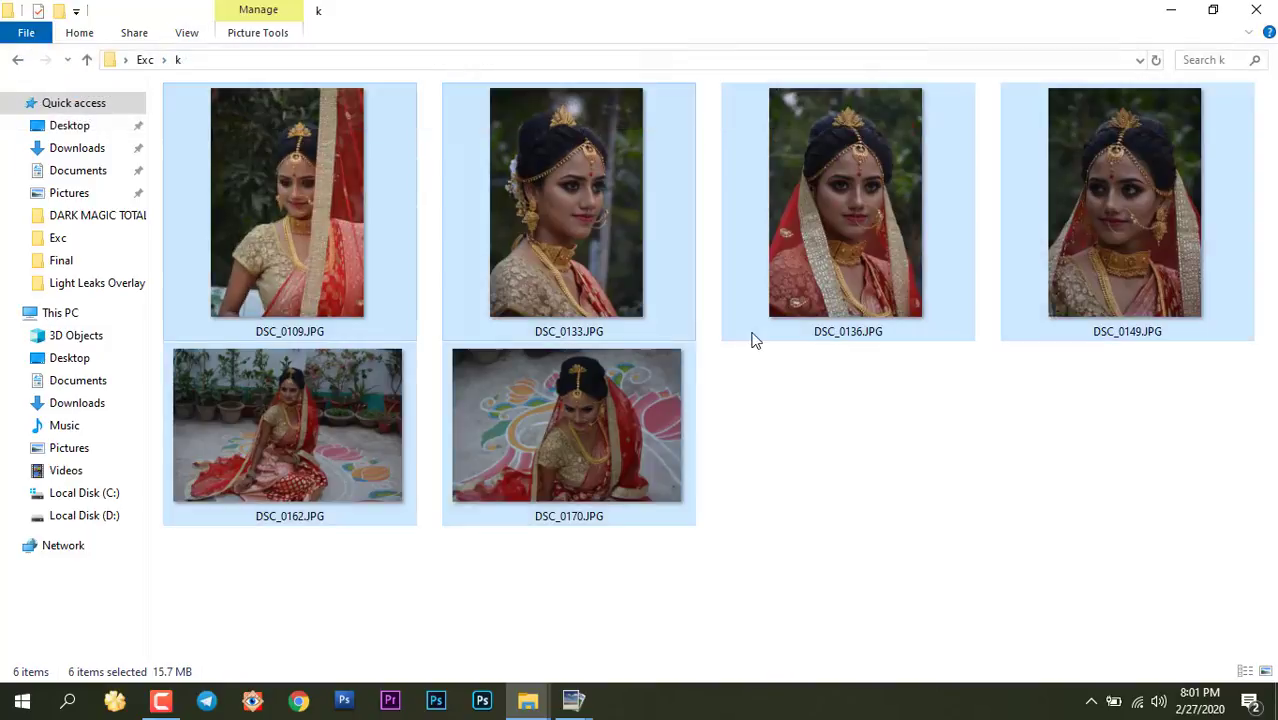
View the photos in the d folder inside Exc as extra large icons, and close the folder window.
{"action": "left_click", "coordinate": [17, 62]}
{"action": "double_click", "coordinate": [228, 150]}
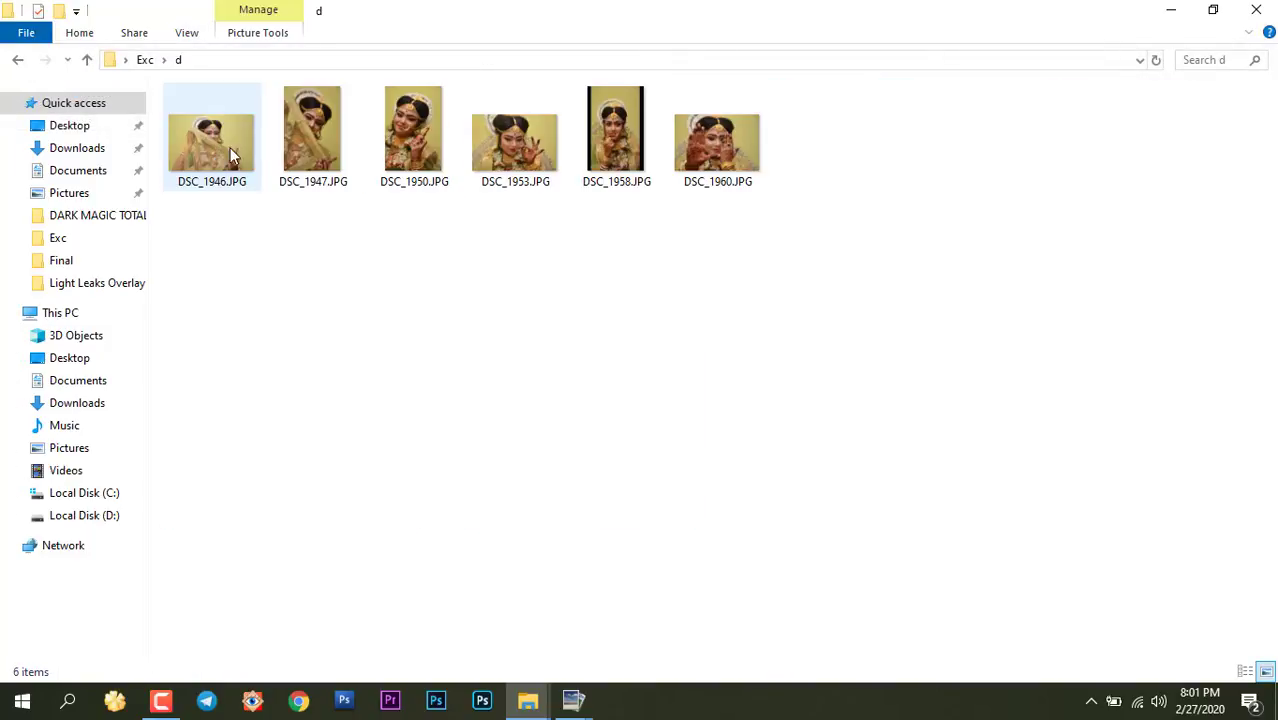
{"action": "left_click", "coordinate": [187, 33]}
{"action": "left_click", "coordinate": [207, 57]}
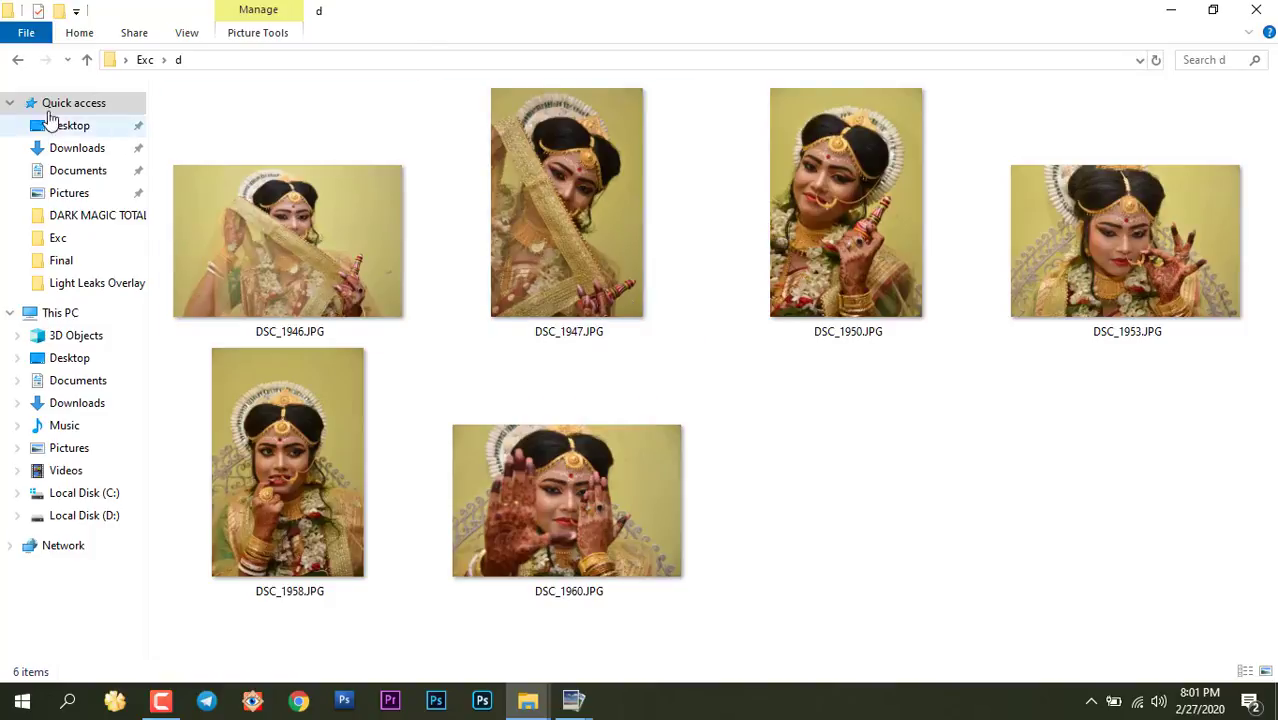
{"action": "left_click", "coordinate": [1257, 11]}
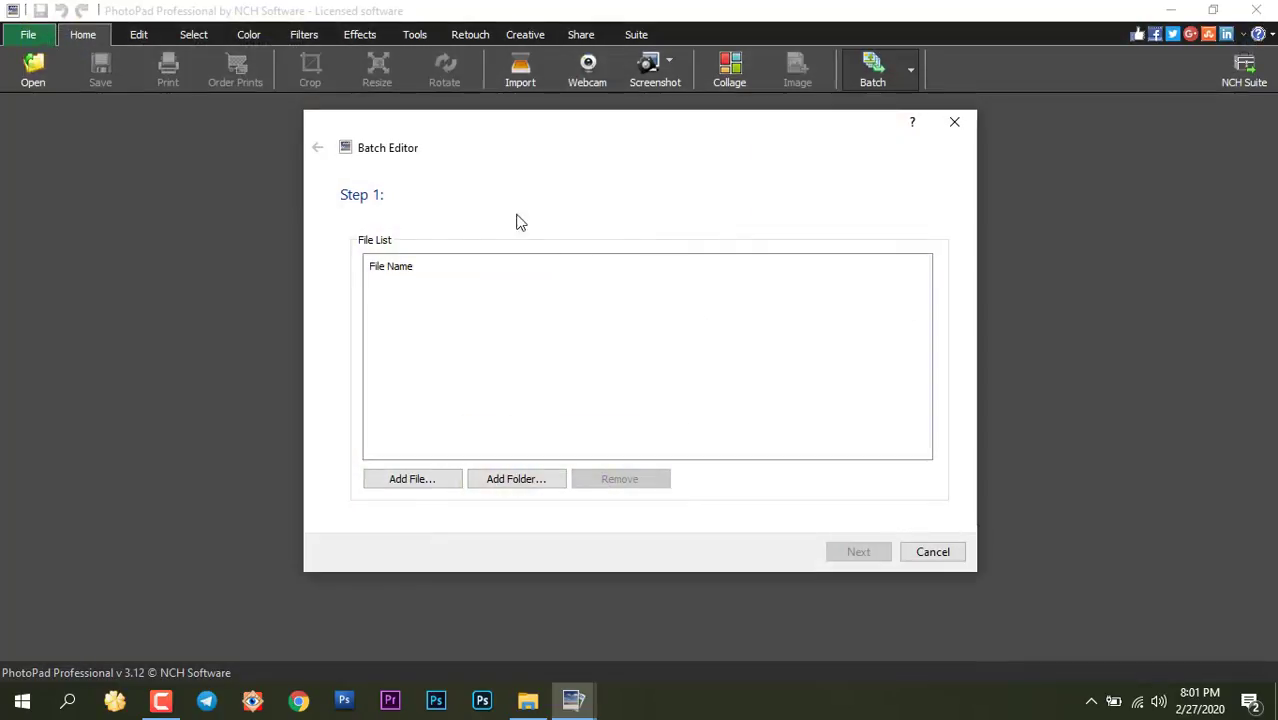
Restart the Batch Editor and add the k folder from Exc on the Desktop to its file list.
{"action": "left_click", "coordinate": [962, 124]}
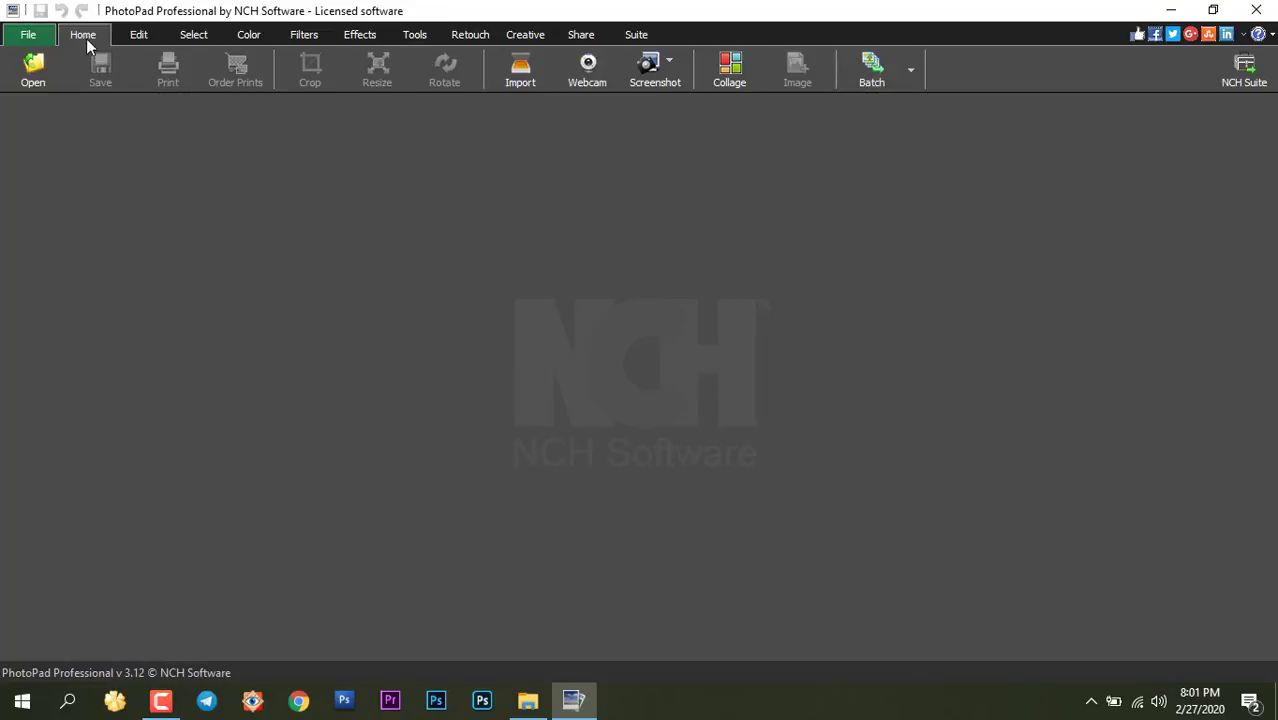
{"action": "left_click", "coordinate": [874, 84]}
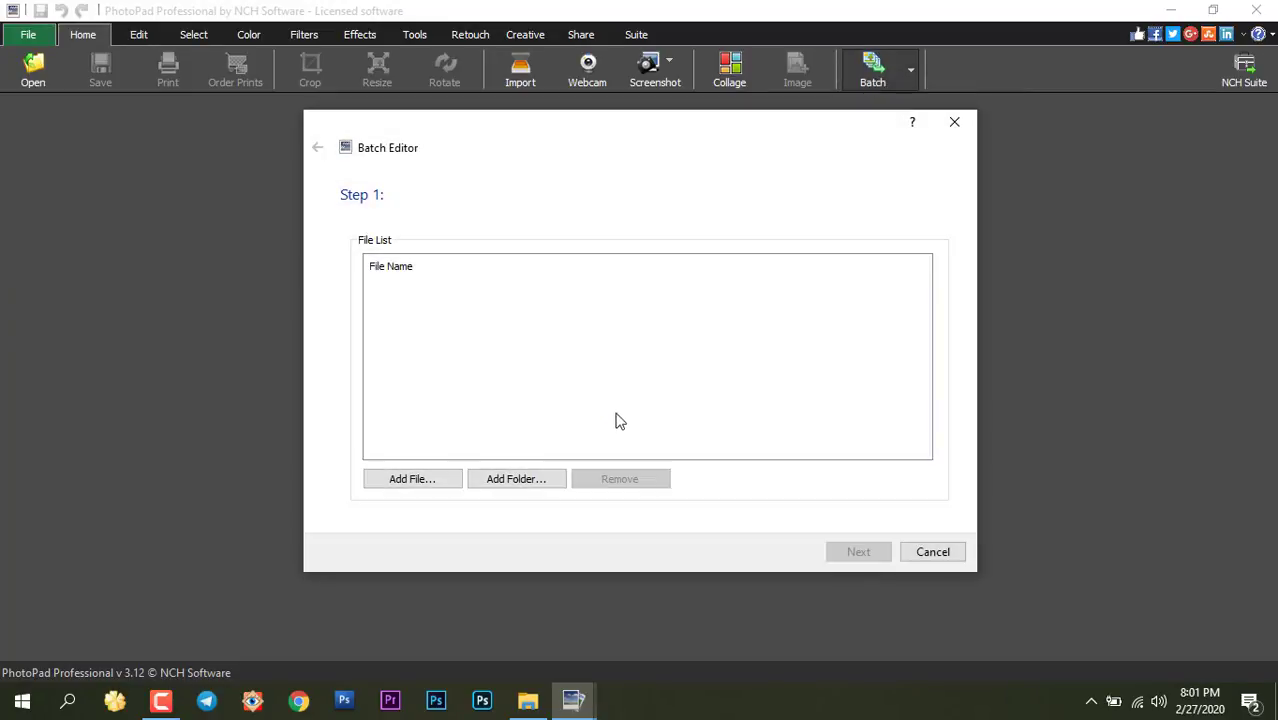
{"action": "left_click", "coordinate": [517, 481]}
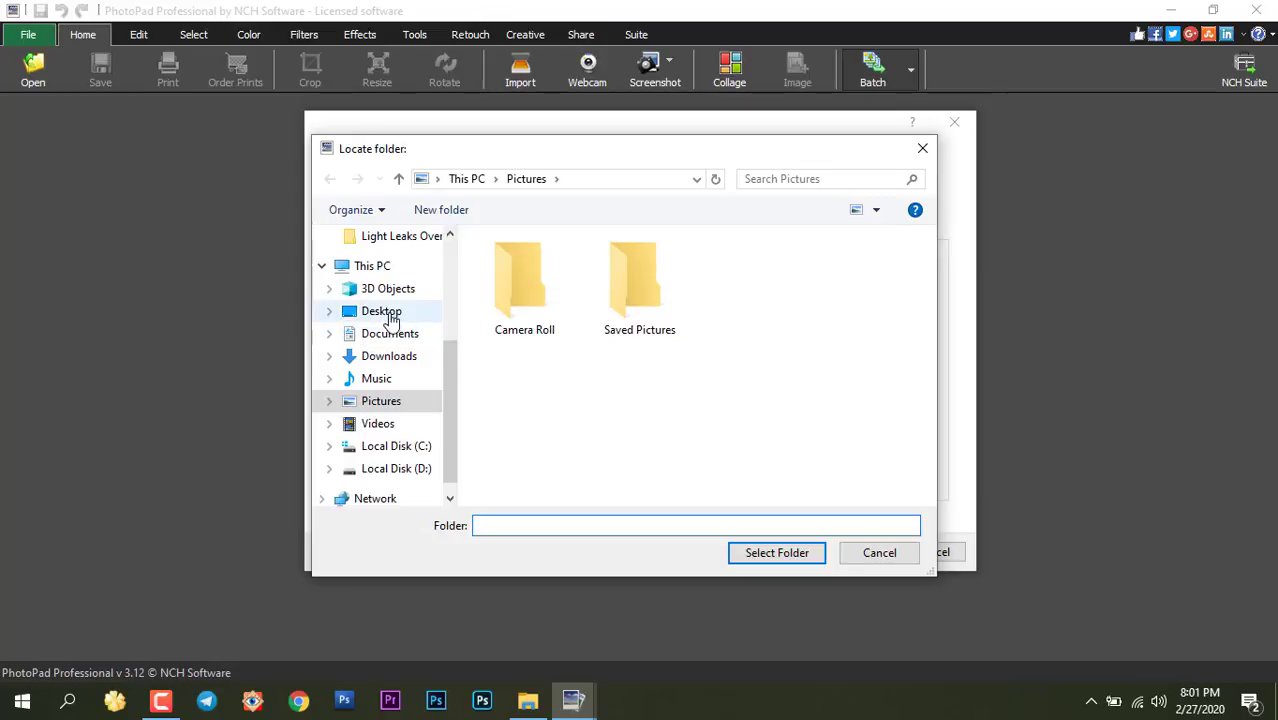
{"action": "left_click", "coordinate": [389, 317]}
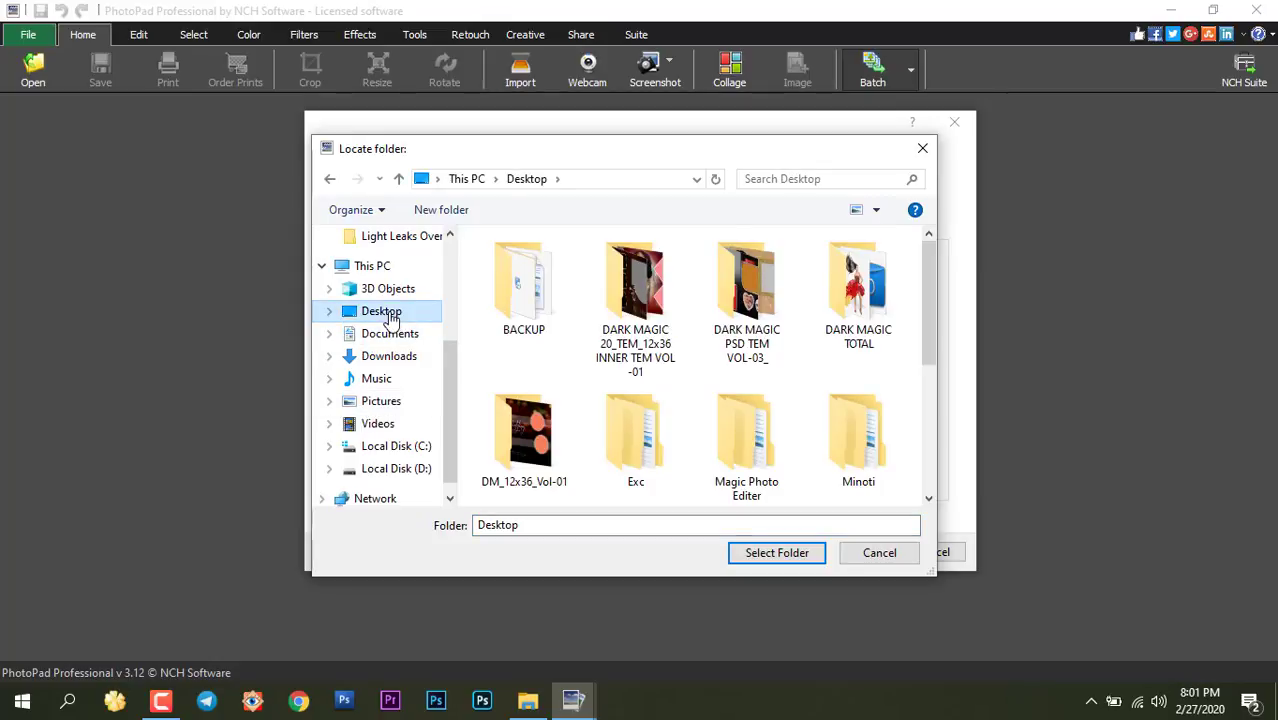
{"action": "left_click", "coordinate": [645, 445]}
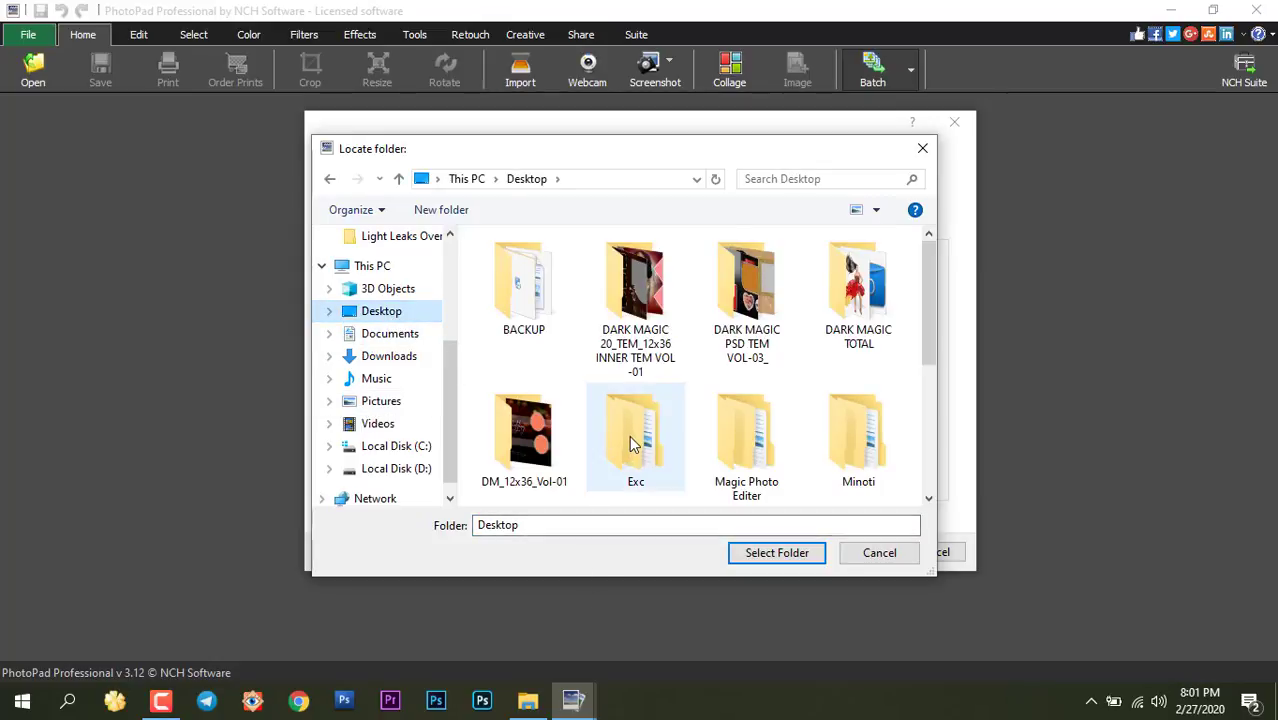
{"action": "double_click", "coordinate": [632, 442]}
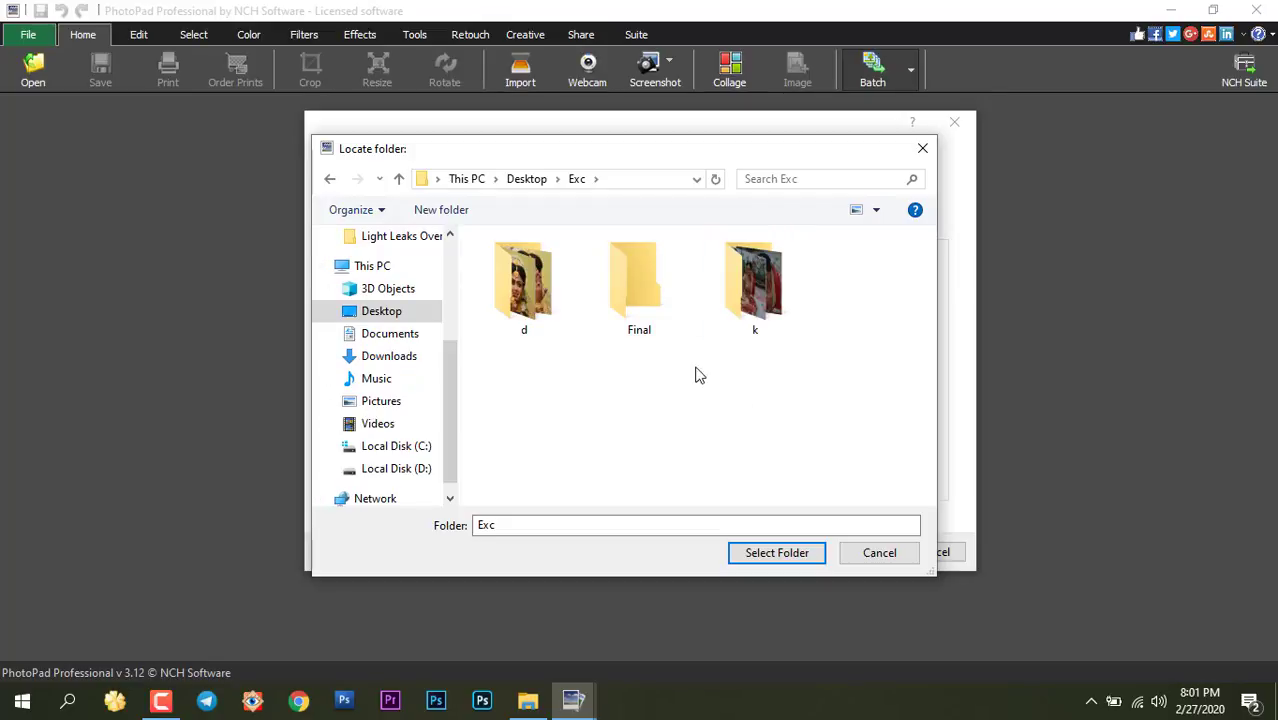
{"action": "double_click", "coordinate": [762, 288]}
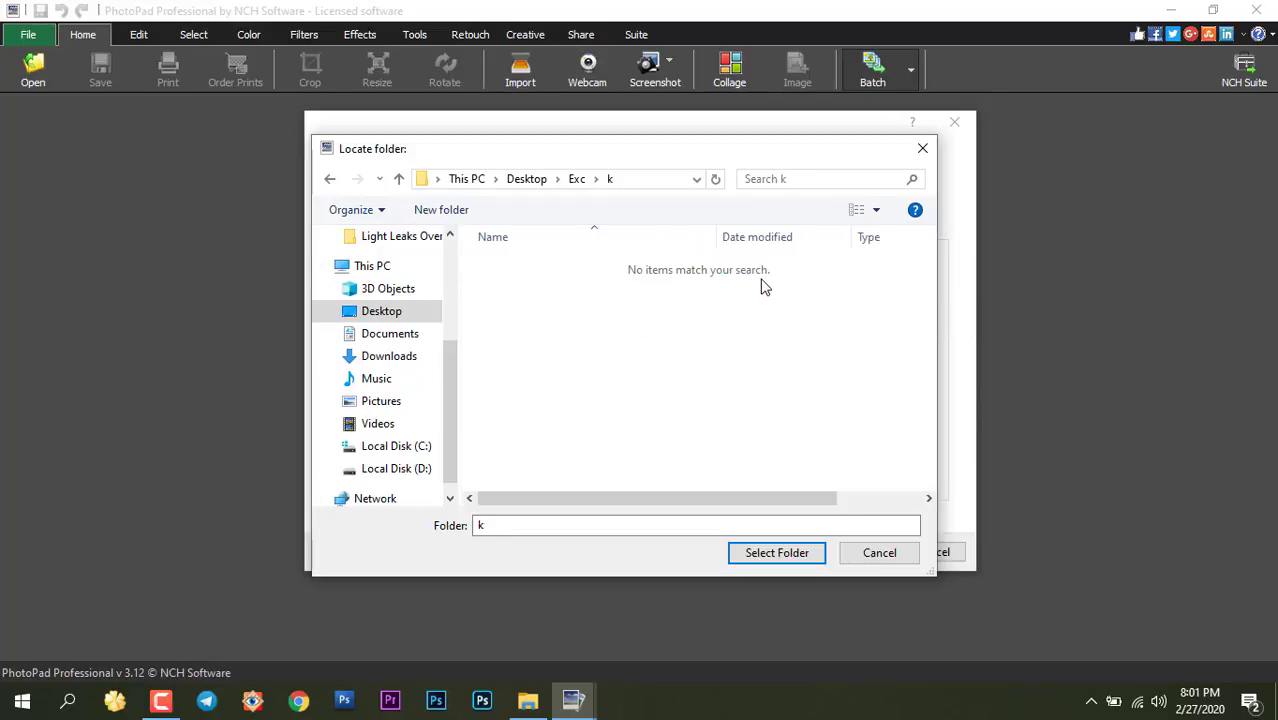
{"action": "left_click", "coordinate": [775, 558]}
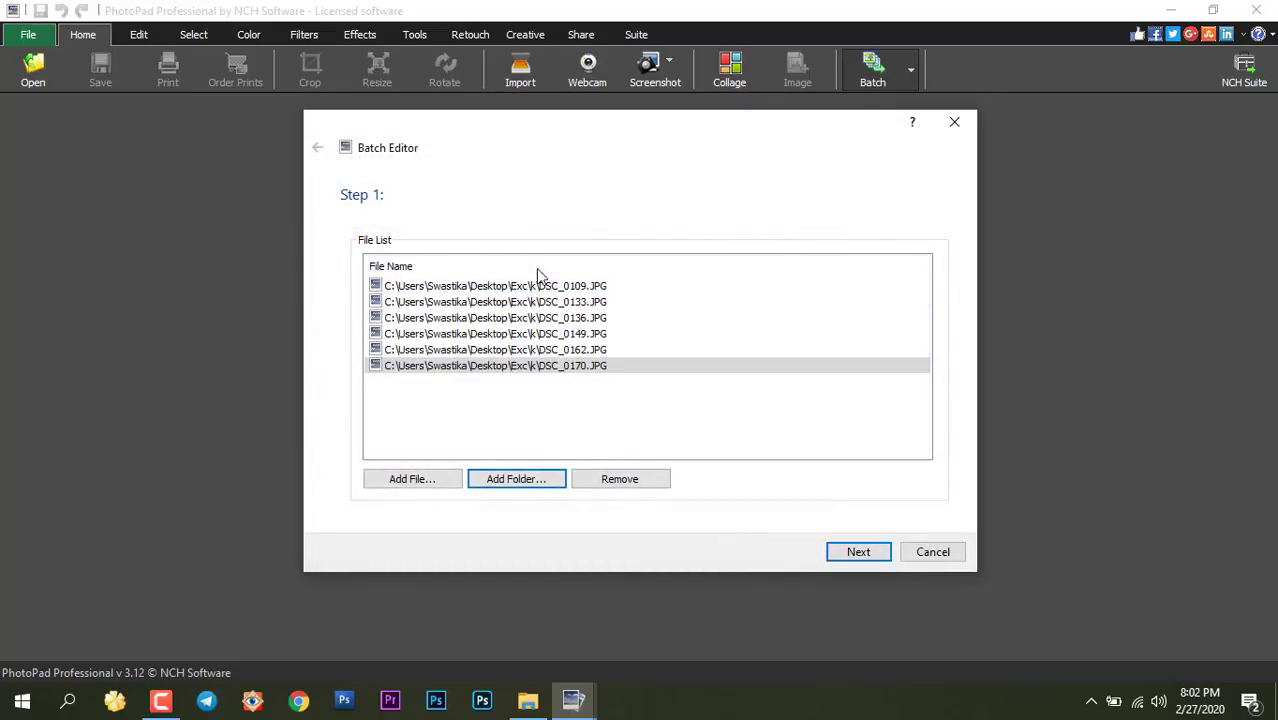
Proceed to the batch's effect selection and add an Auto Fix effect with an amount of 20.
{"action": "left_click", "coordinate": [859, 554]}
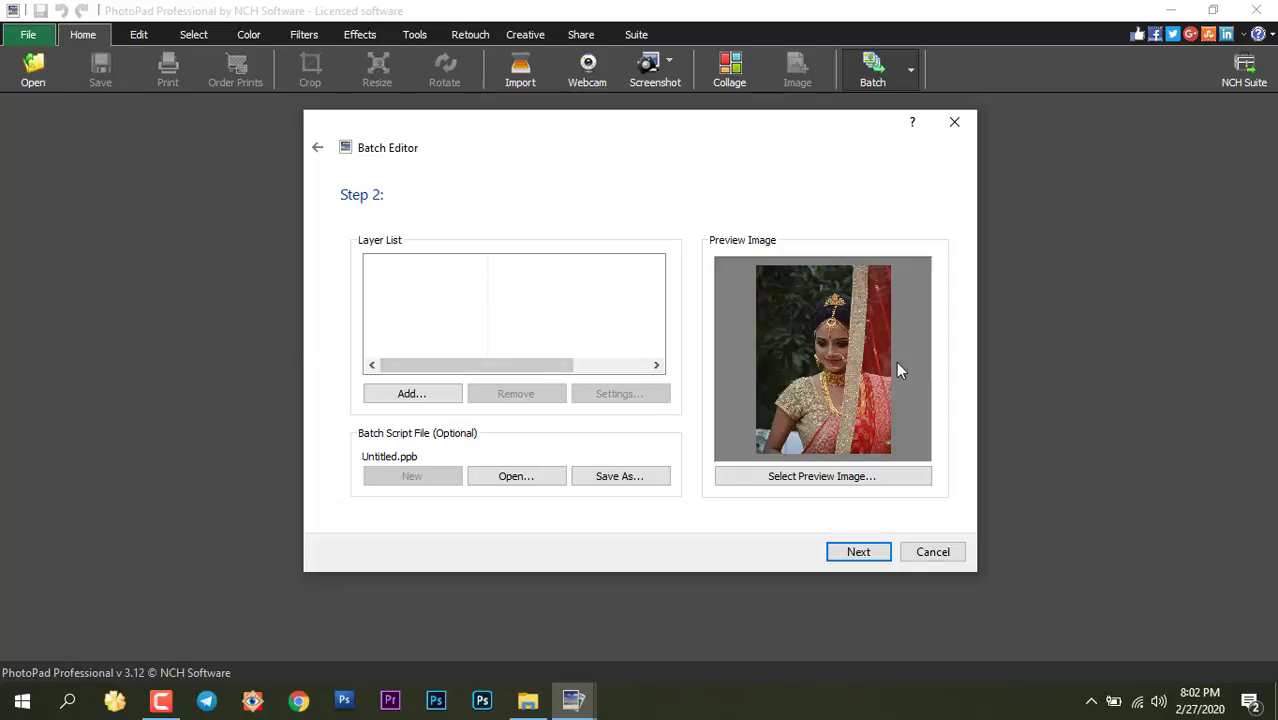
{"action": "left_click", "coordinate": [420, 396]}
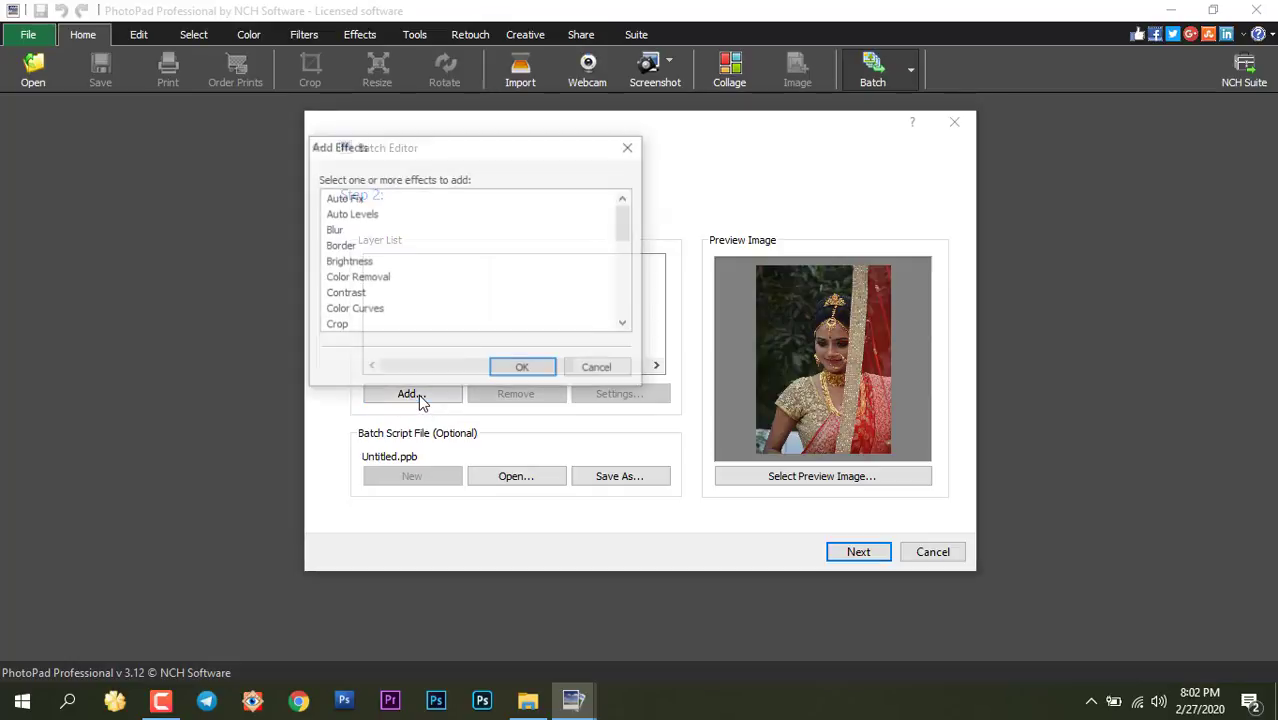
{"action": "left_click", "coordinate": [348, 200]}
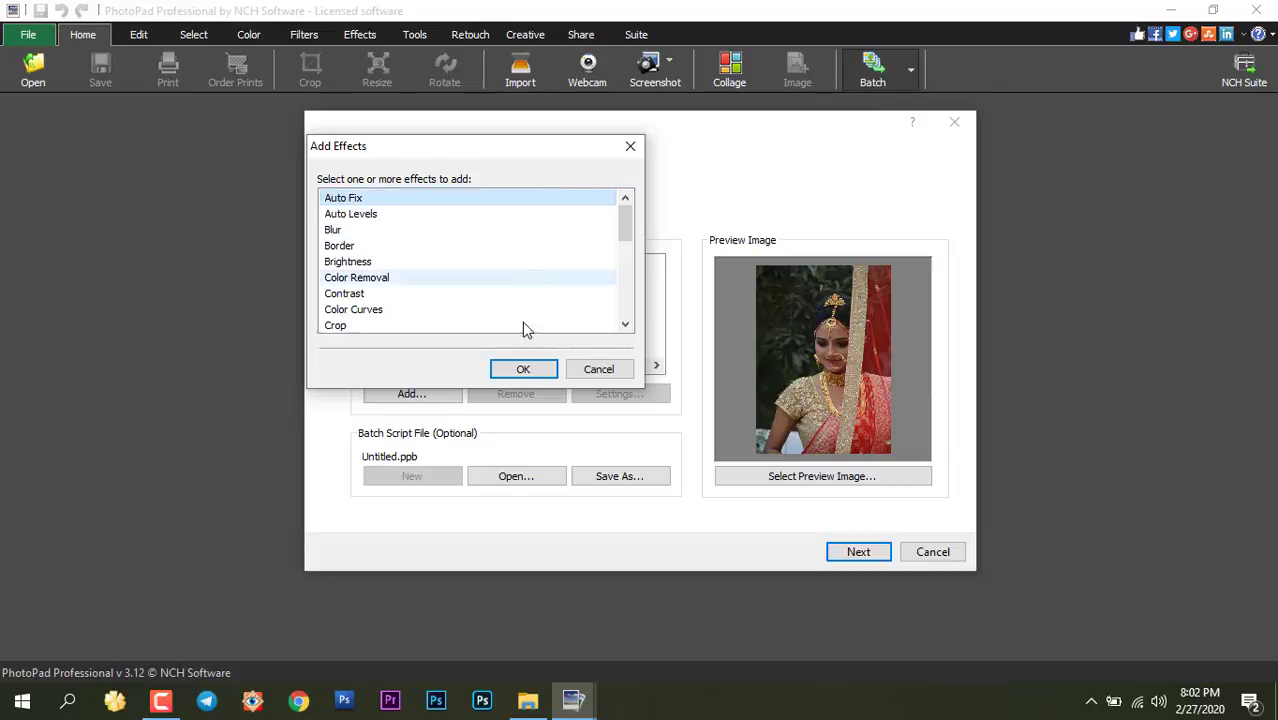
{"action": "left_click", "coordinate": [535, 374]}
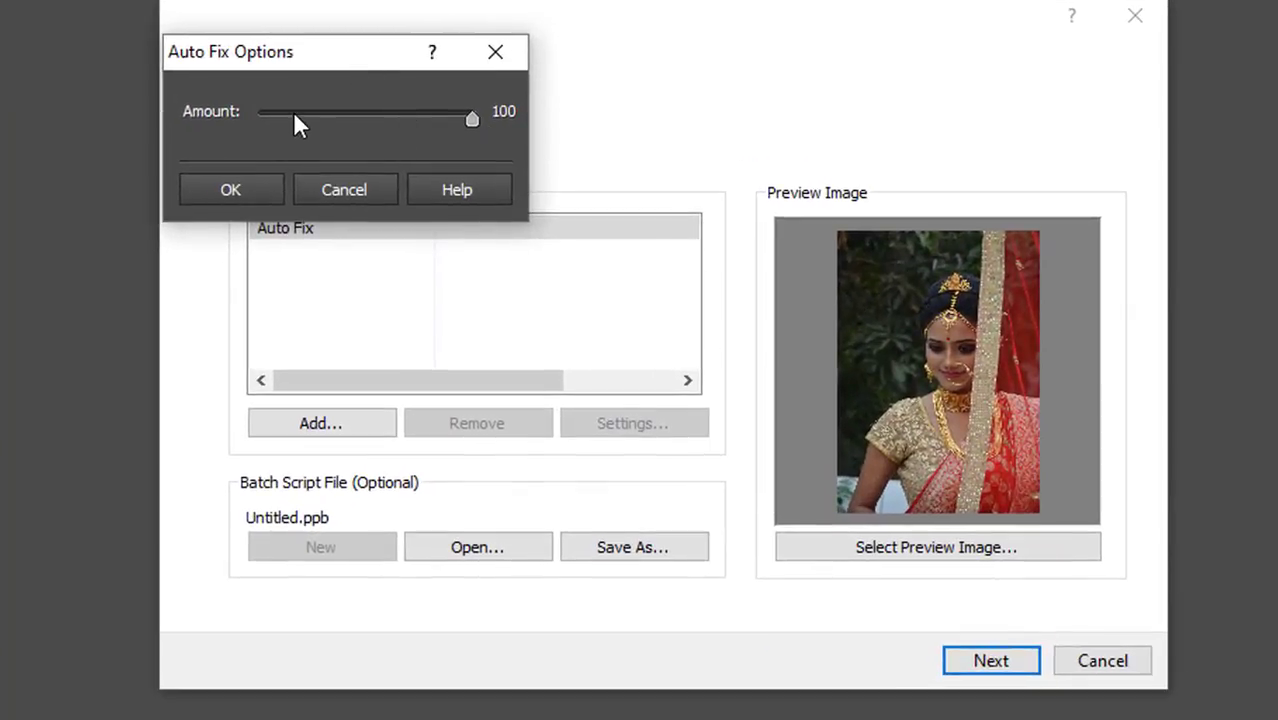
{"action": "left_click", "coordinate": [294, 114]}
{"action": "left_click_drag", "start_coordinate": [447, 114], "coordinate": [281, 116]}
{"action": "left_click_drag", "start_coordinate": [297, 117], "coordinate": [295, 117]}
{"action": "left_click", "coordinate": [237, 189]}
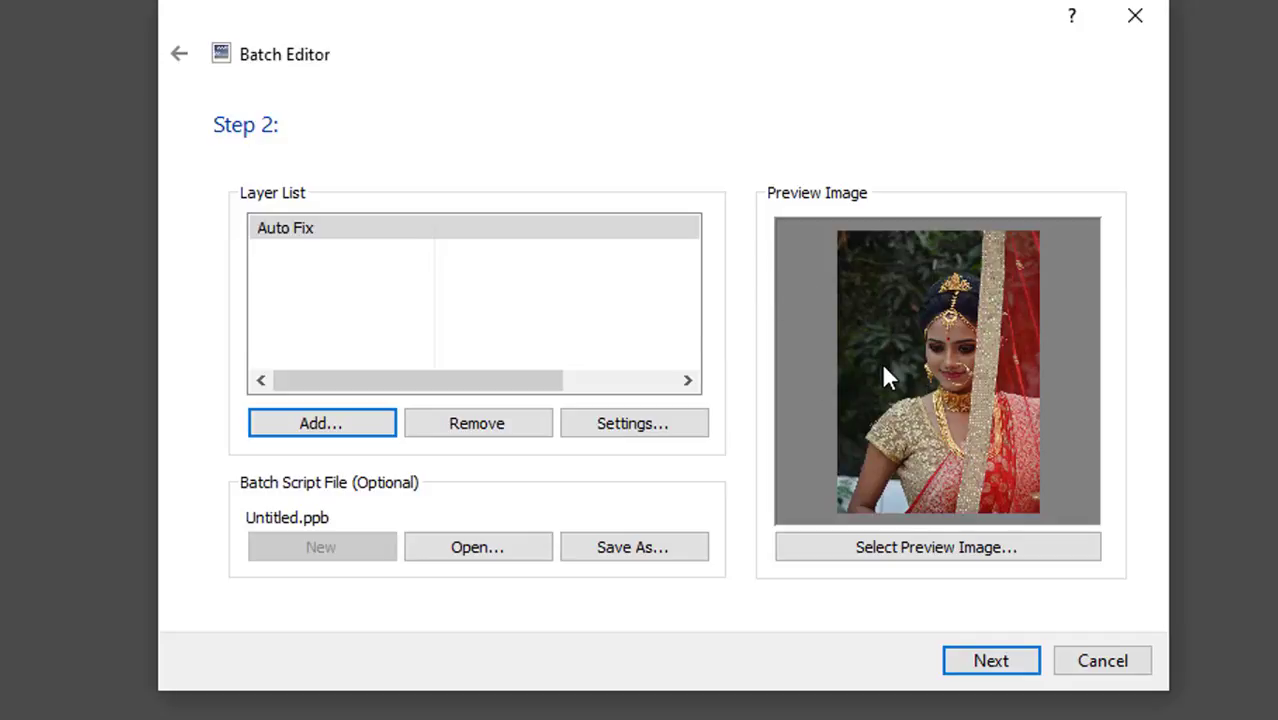
Check the Auto Fix effect's settings without changing them.
{"action": "left_click", "coordinate": [357, 433]}
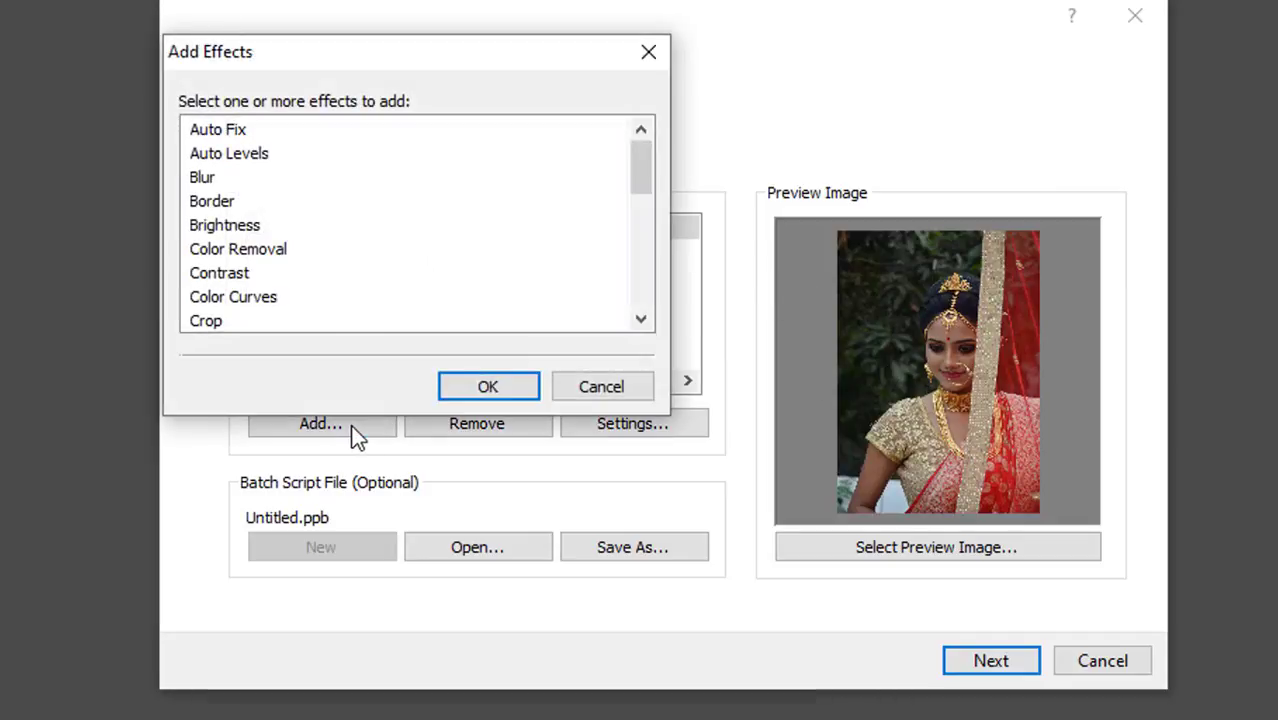
{"action": "left_click", "coordinate": [612, 391]}
{"action": "left_click", "coordinate": [632, 423]}
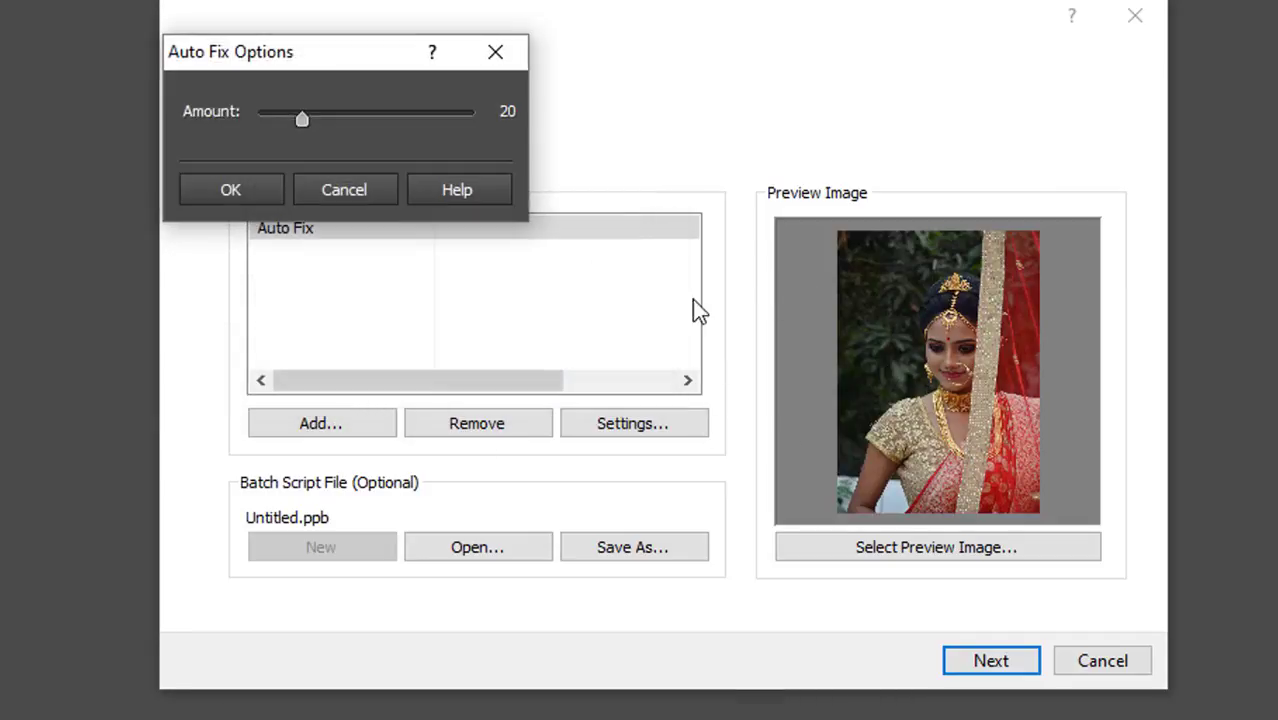
{"action": "left_click", "coordinate": [497, 52]}
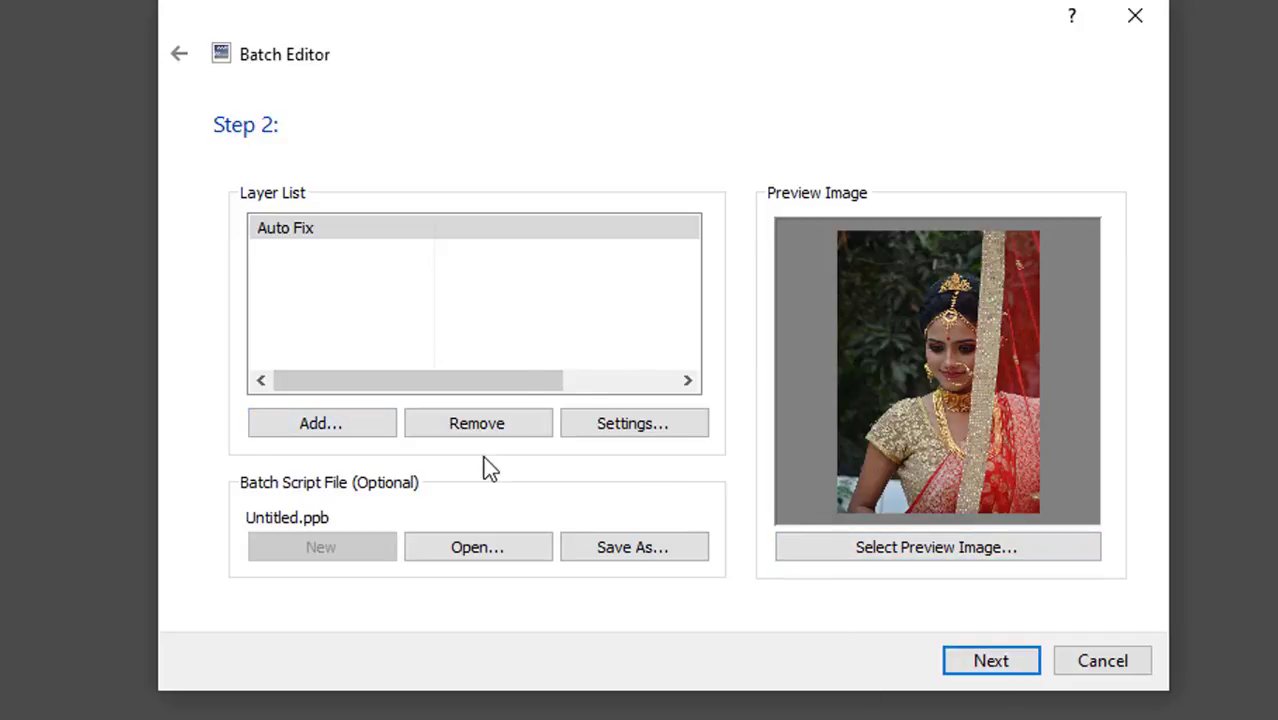
Add an Auto Levels effect to the batch with an amount of 40.
{"action": "left_click", "coordinate": [326, 425]}
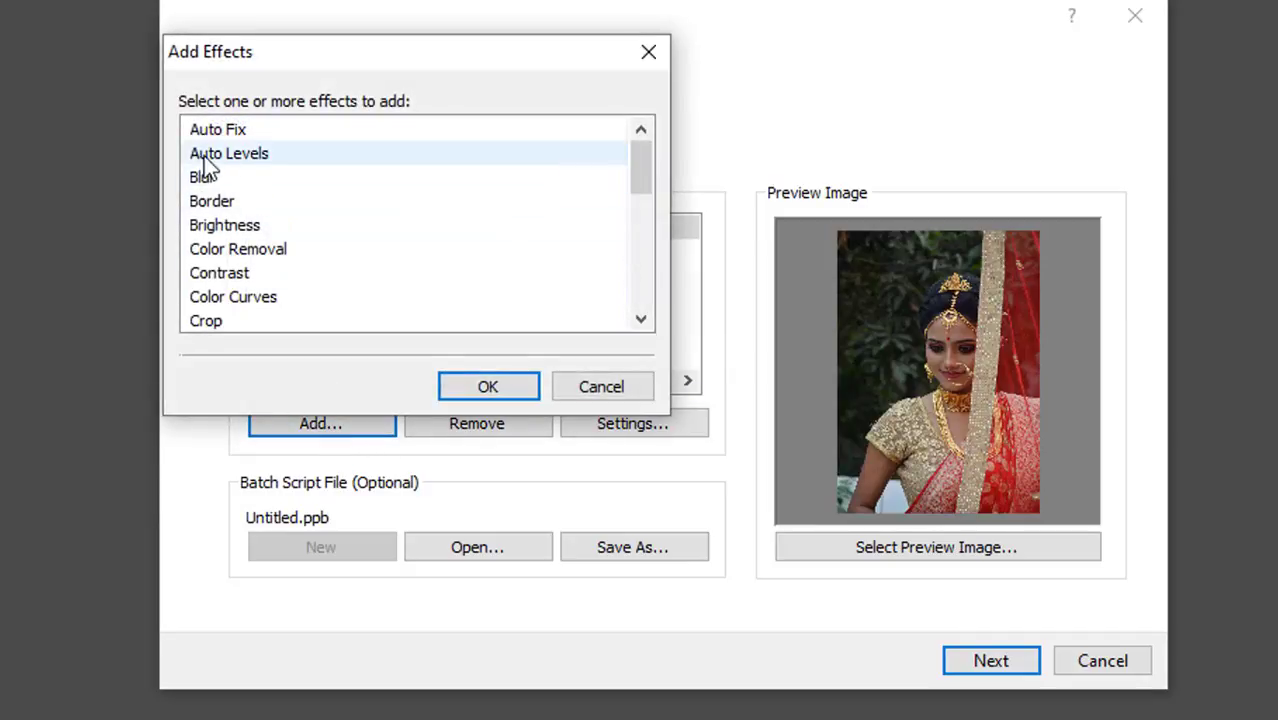
{"action": "left_click", "coordinate": [267, 160]}
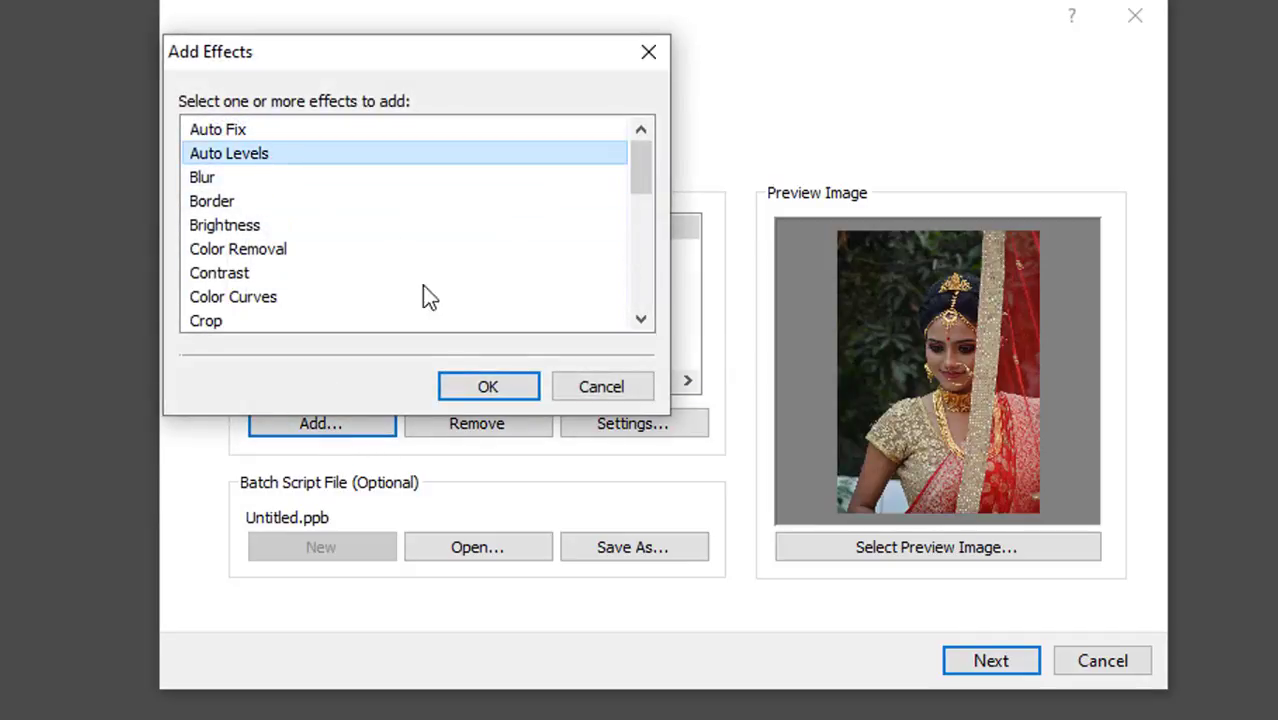
{"action": "left_click", "coordinate": [487, 388]}
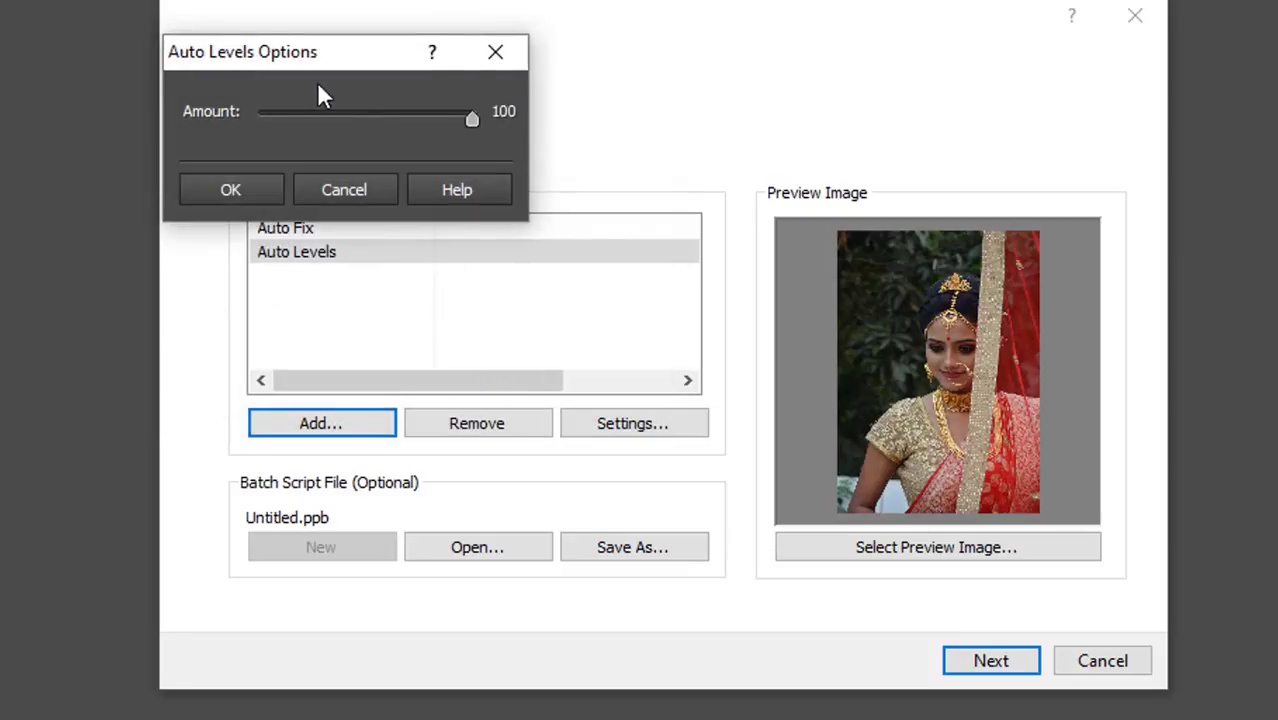
{"action": "left_click_drag", "start_coordinate": [315, 45], "coordinate": [367, 72]}
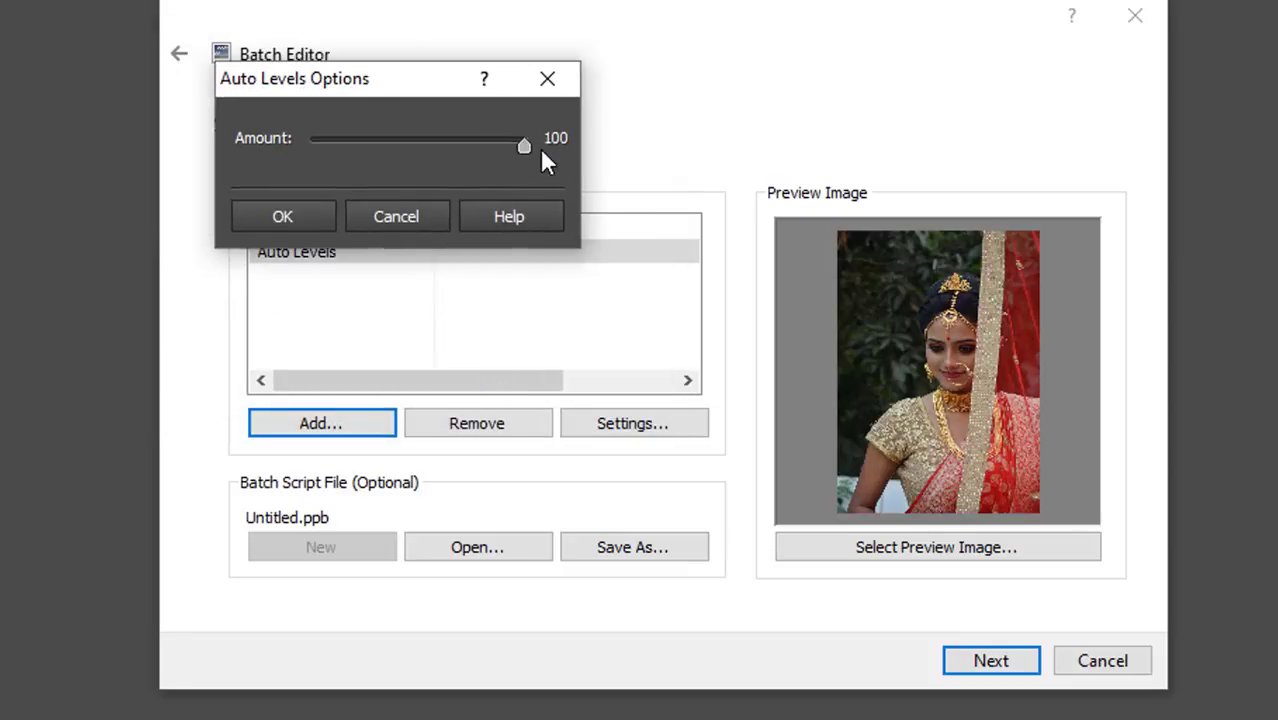
{"action": "left_click", "coordinate": [398, 141]}
{"action": "left_click", "coordinate": [395, 141]}
{"action": "left_click", "coordinate": [385, 142]}
{"action": "left_click", "coordinate": [385, 142]}
{"action": "left_click_drag", "start_coordinate": [398, 145], "coordinate": [396, 145]}
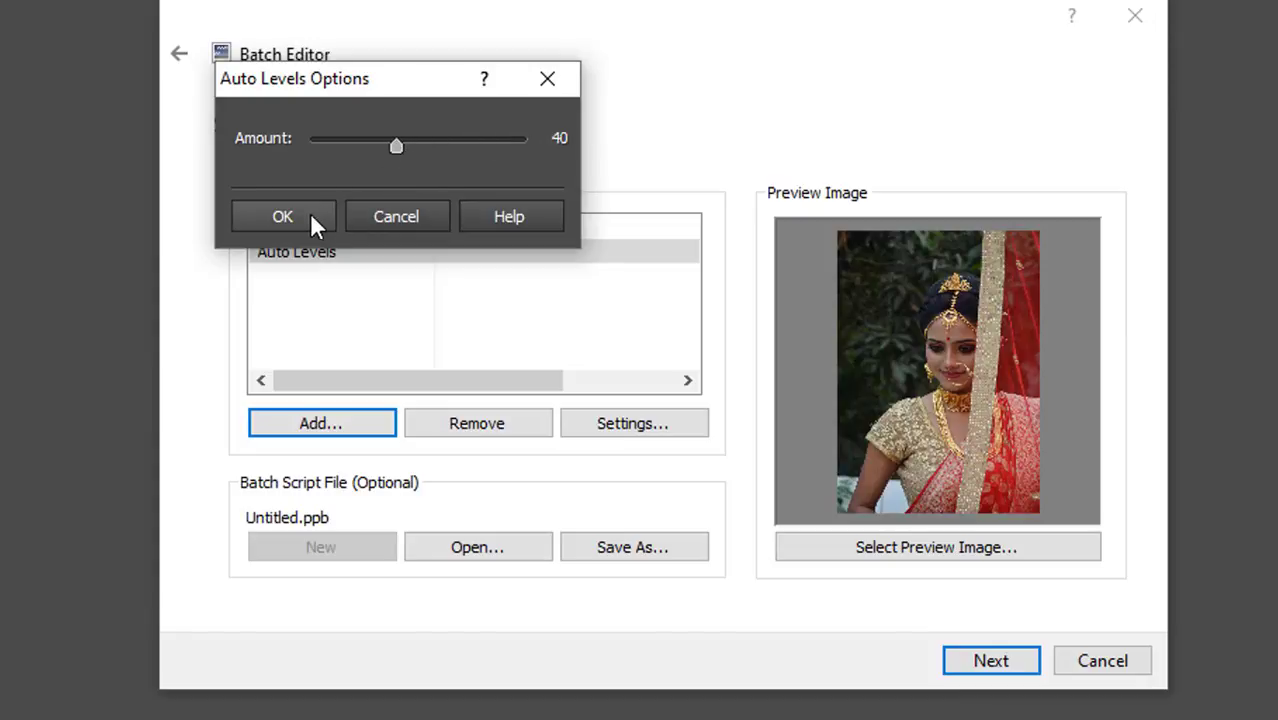
{"action": "left_click", "coordinate": [282, 217]}
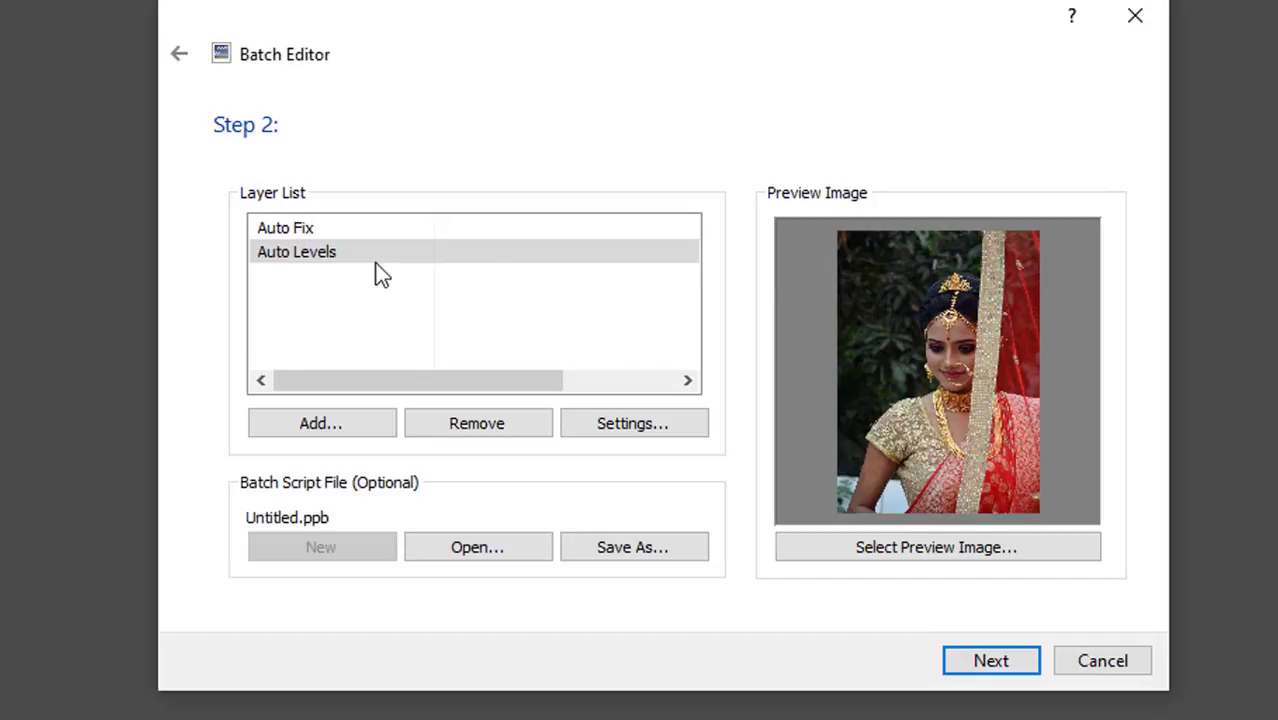
Set the amount of the existing Auto Levels effect to 50.
{"action": "left_click", "coordinate": [330, 256]}
{"action": "double_click", "coordinate": [330, 256]}
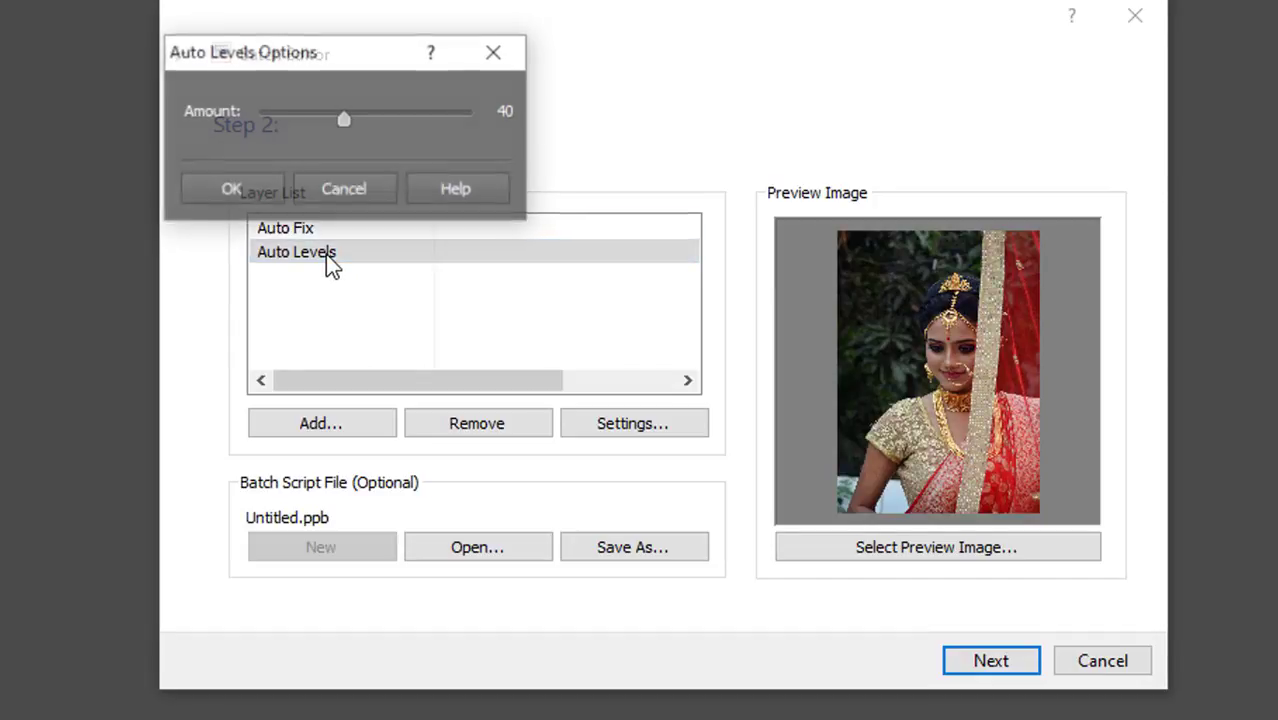
{"action": "left_click", "coordinate": [375, 118]}
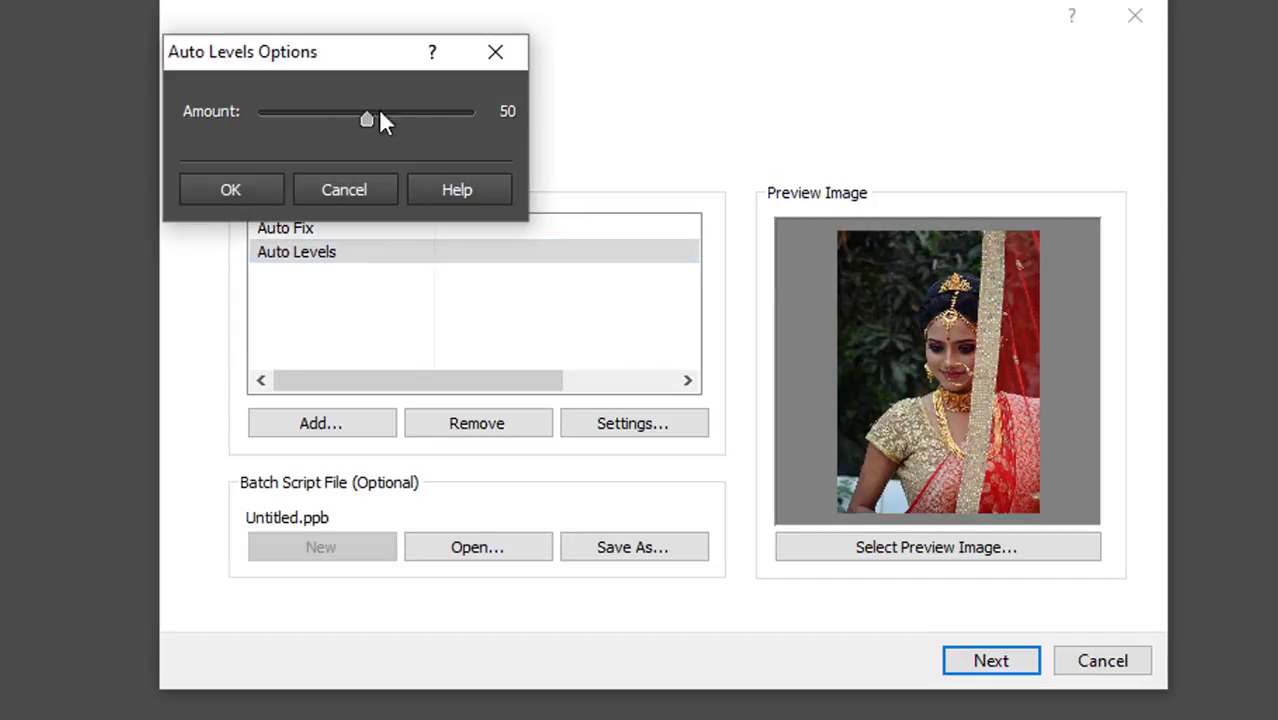
{"action": "left_click", "coordinate": [238, 190]}
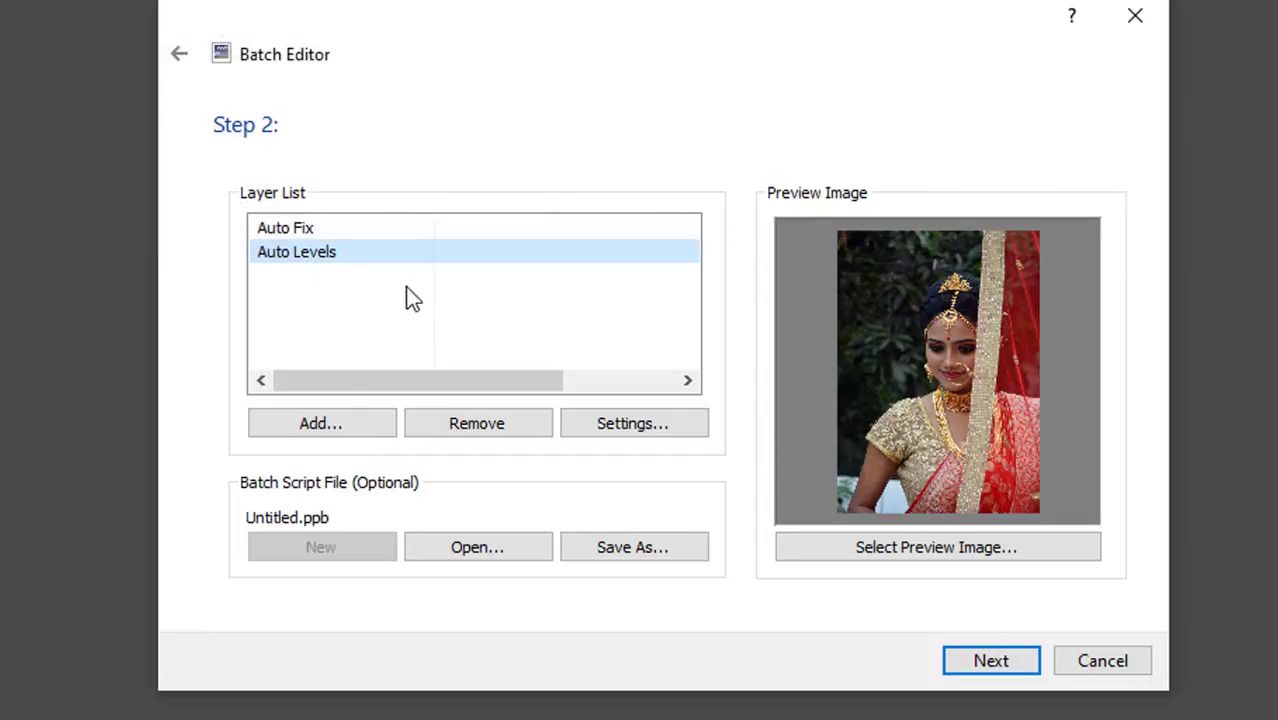
Add a Brightness effect to the batch with a brightness of 43.
{"action": "left_click", "coordinate": [320, 430]}
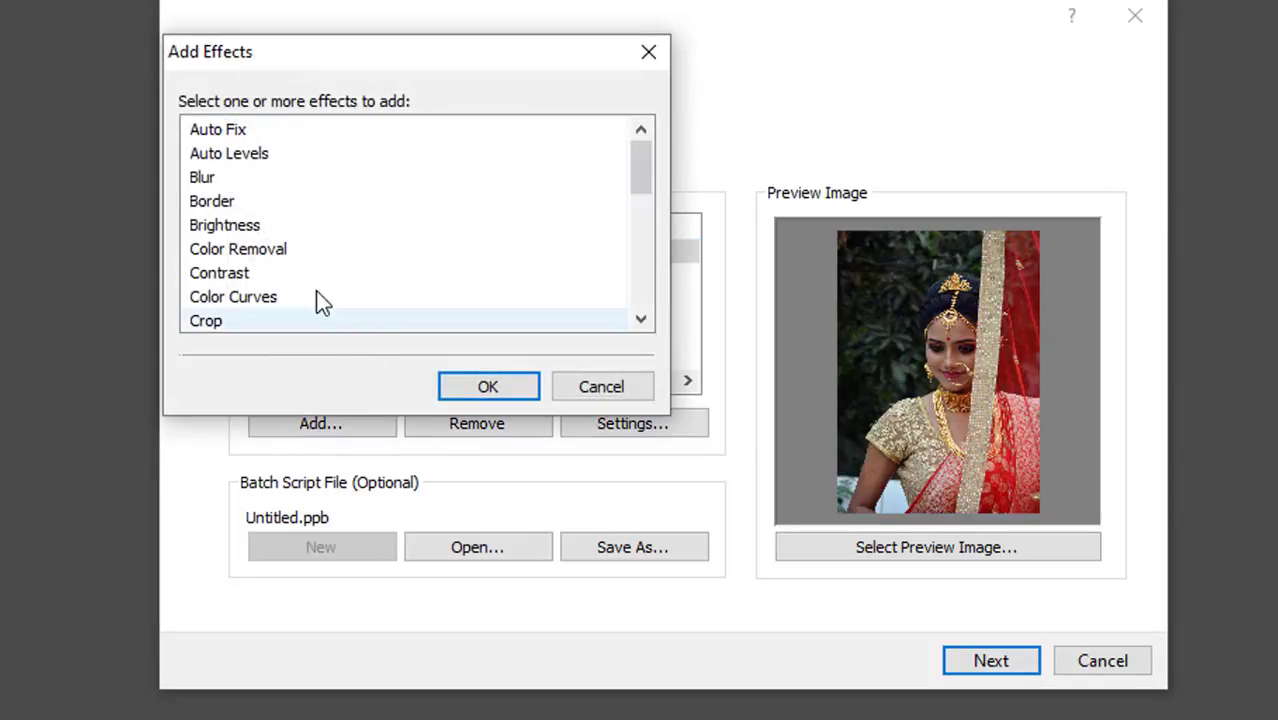
{"action": "left_click", "coordinate": [230, 238]}
{"action": "left_click", "coordinate": [488, 390]}
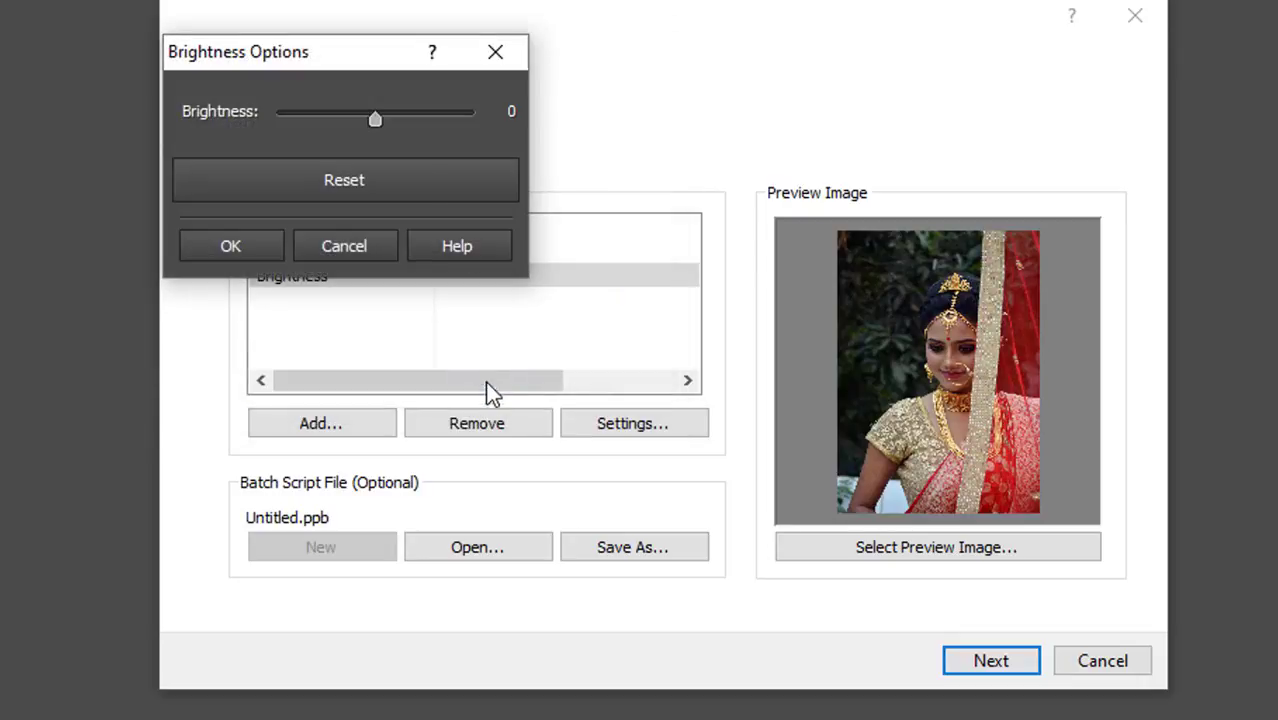
{"action": "left_click", "coordinate": [435, 118]}
{"action": "left_click_drag", "start_coordinate": [393, 117], "coordinate": [419, 121]}
{"action": "left_click", "coordinate": [253, 244]}
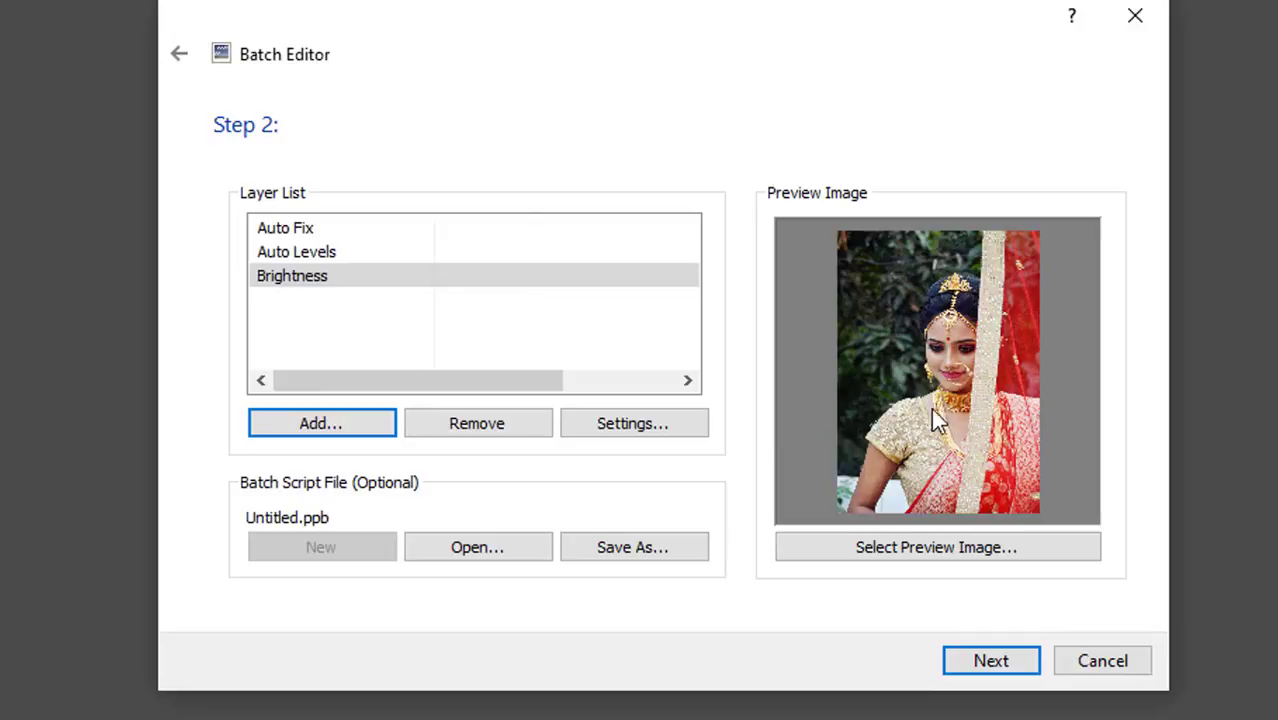
Check the Brightness effect's settings without changing them, and review the Auto Levels and Brightness entries among the batch effects.
{"action": "double_click", "coordinate": [332, 278]}
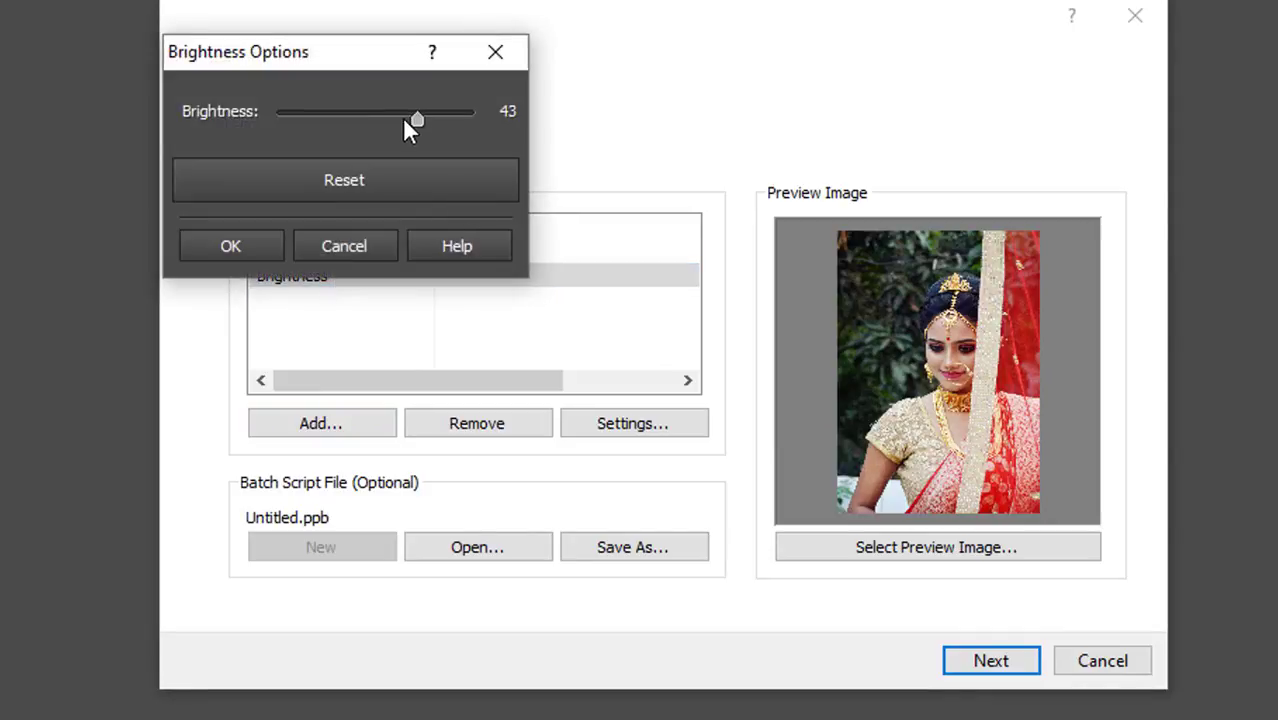
{"action": "left_click", "coordinate": [374, 243]}
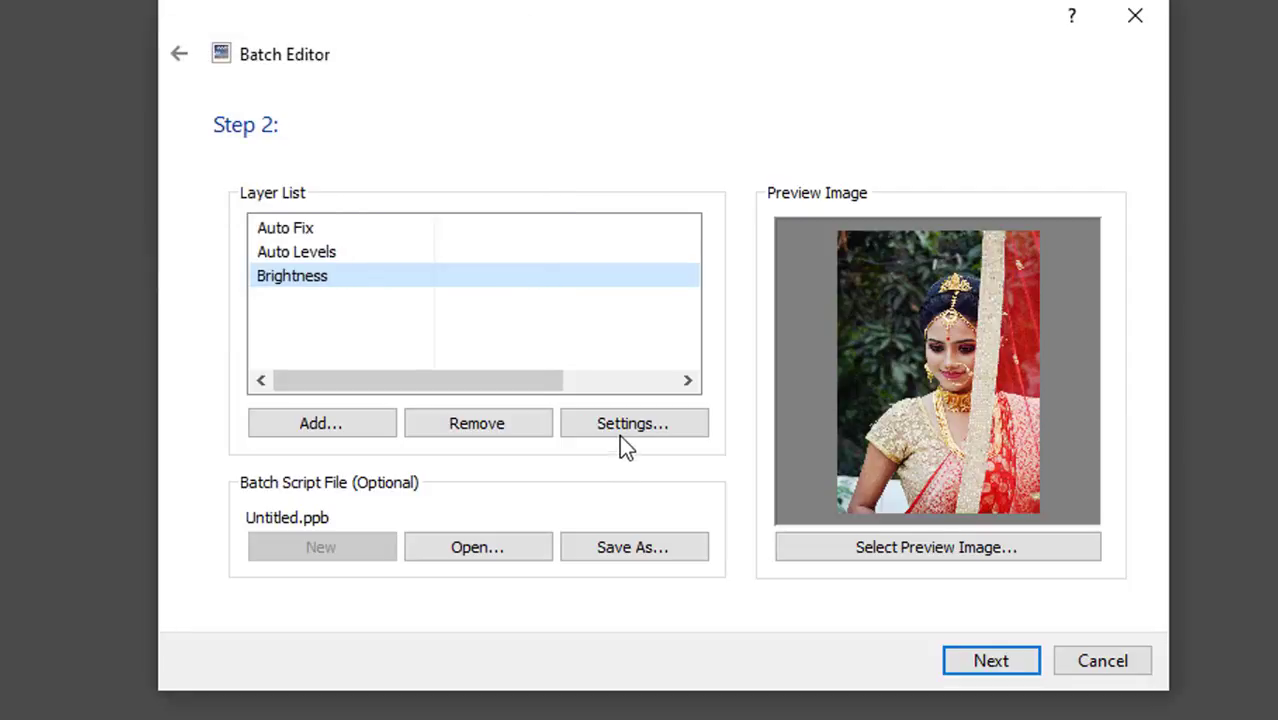
{"action": "left_click", "coordinate": [310, 254]}
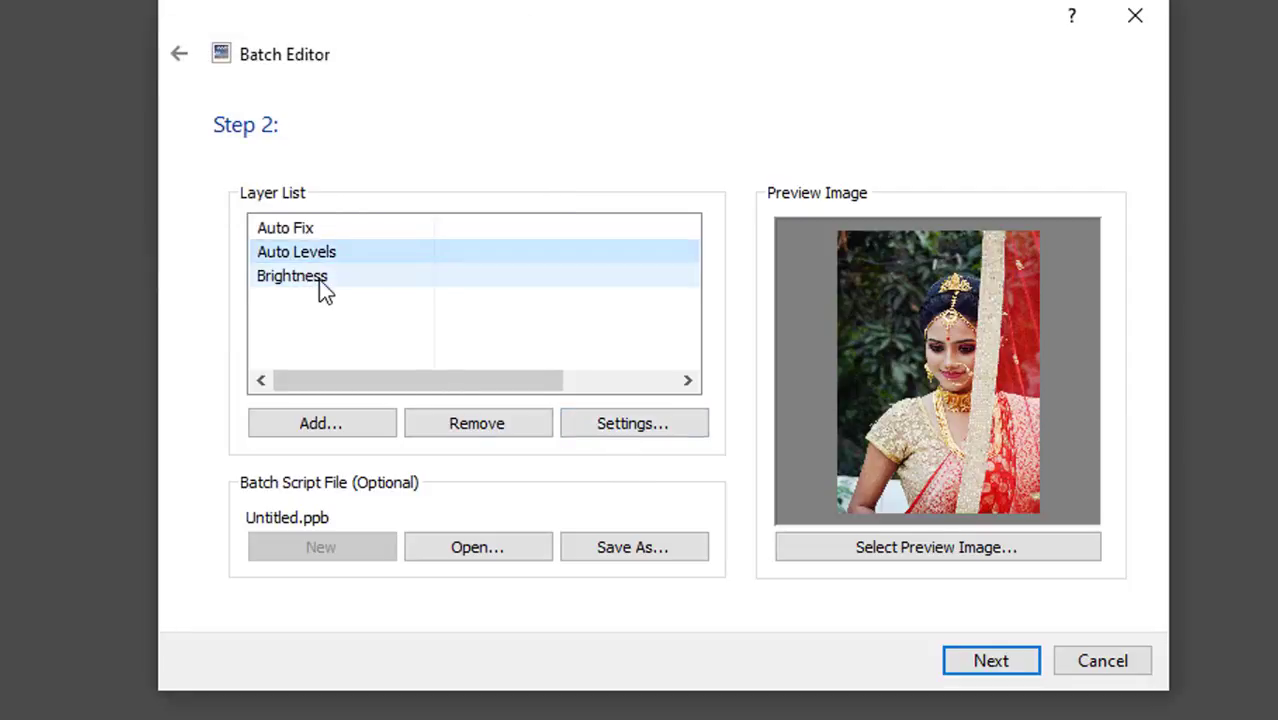
{"action": "left_click", "coordinate": [322, 284]}
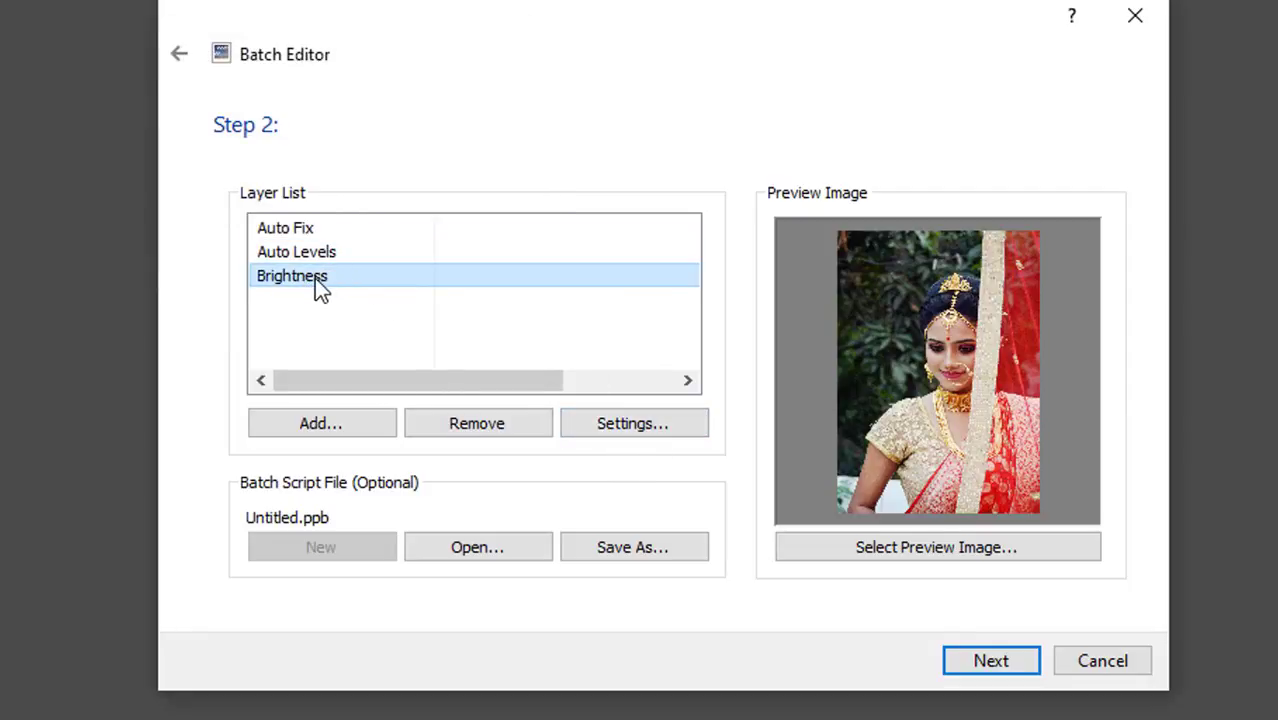
Lower the level of the existing Brightness effect slightly.
{"action": "left_click", "coordinate": [637, 426]}
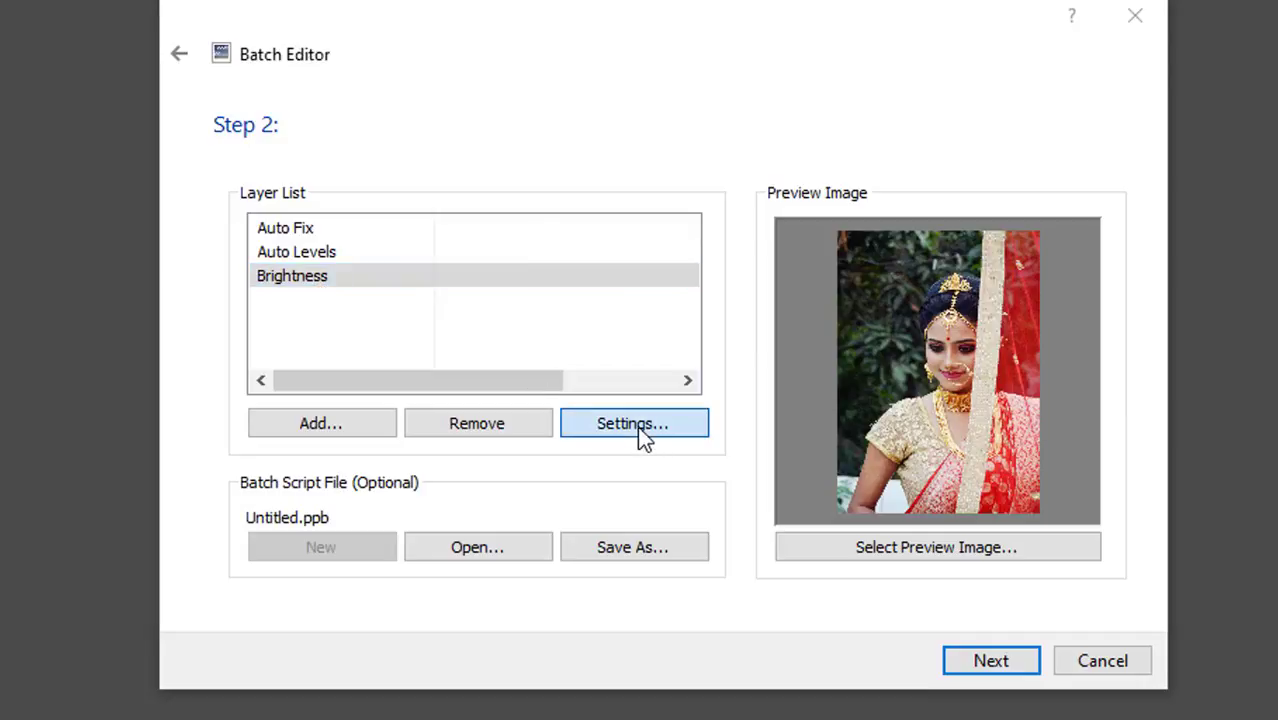
{"action": "left_click_drag", "start_coordinate": [364, 56], "coordinate": [530, 135]}
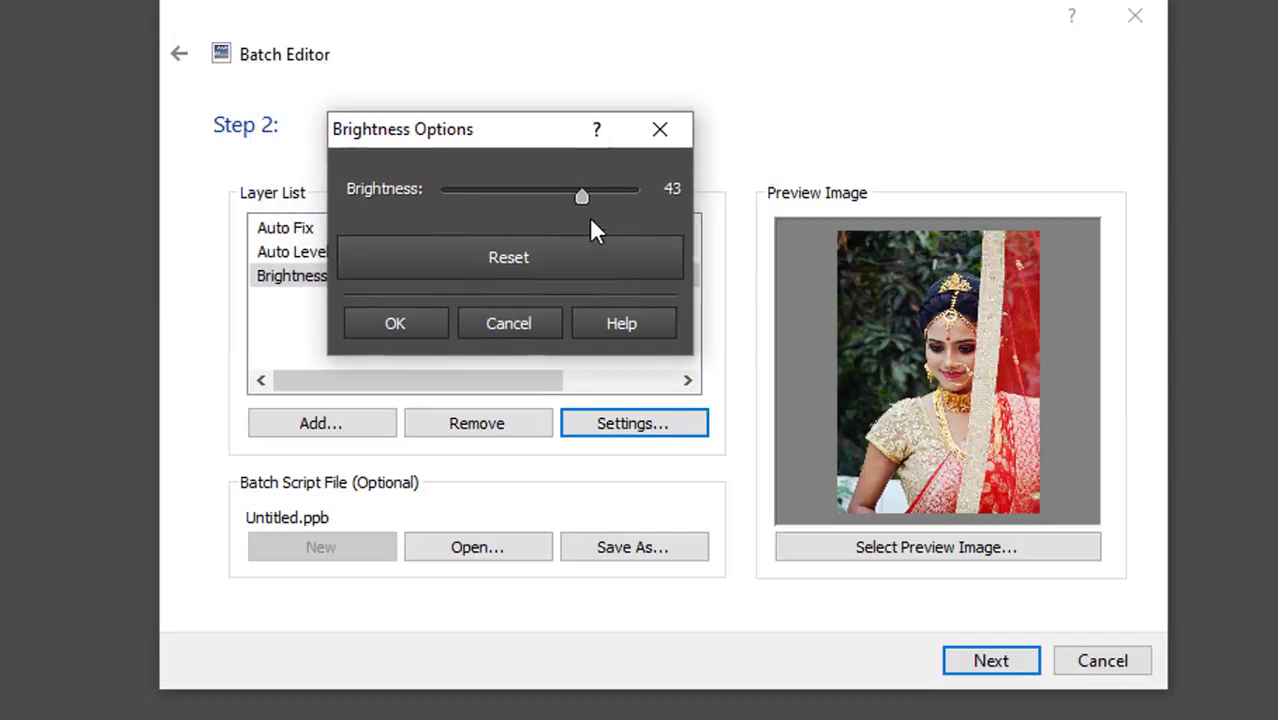
{"action": "left_click_drag", "start_coordinate": [577, 200], "coordinate": [570, 204]}
{"action": "left_click", "coordinate": [412, 321]}
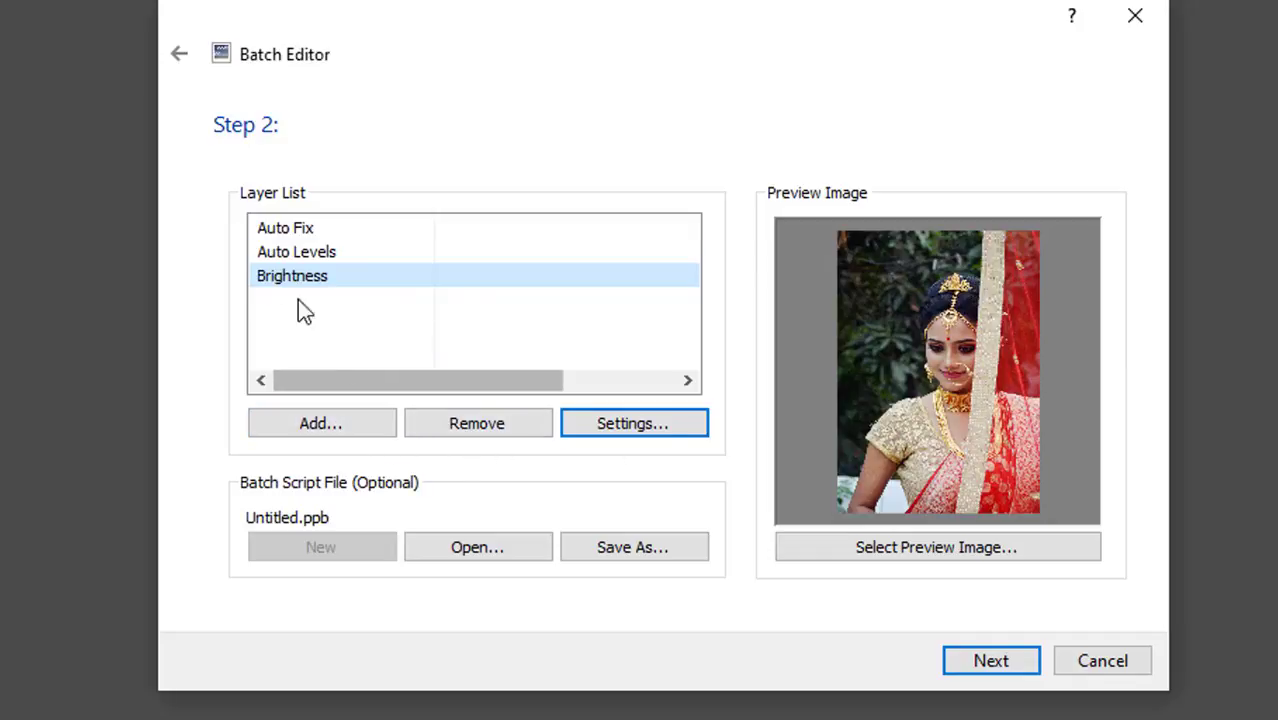
Add a Sharpen effect to the batch with its amount reduced to a low level.
{"action": "left_click", "coordinate": [340, 431]}
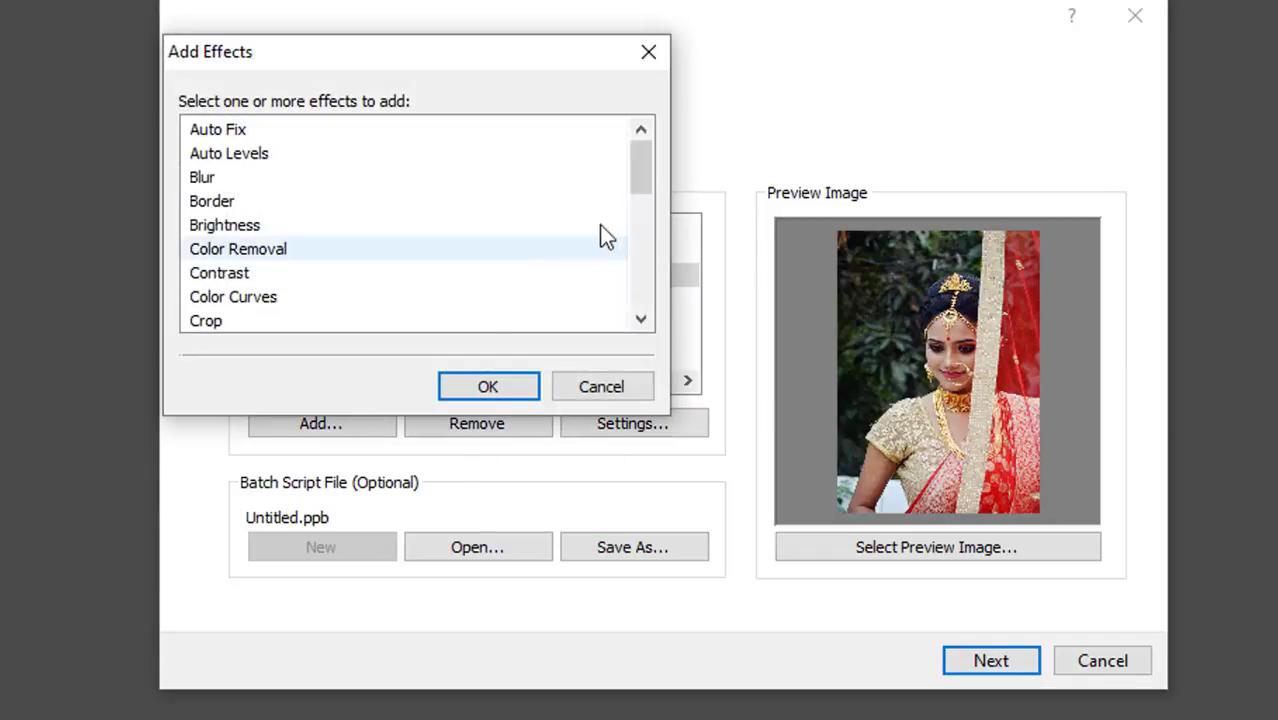
{"action": "left_click_drag", "start_coordinate": [642, 186], "coordinate": [643, 299]}
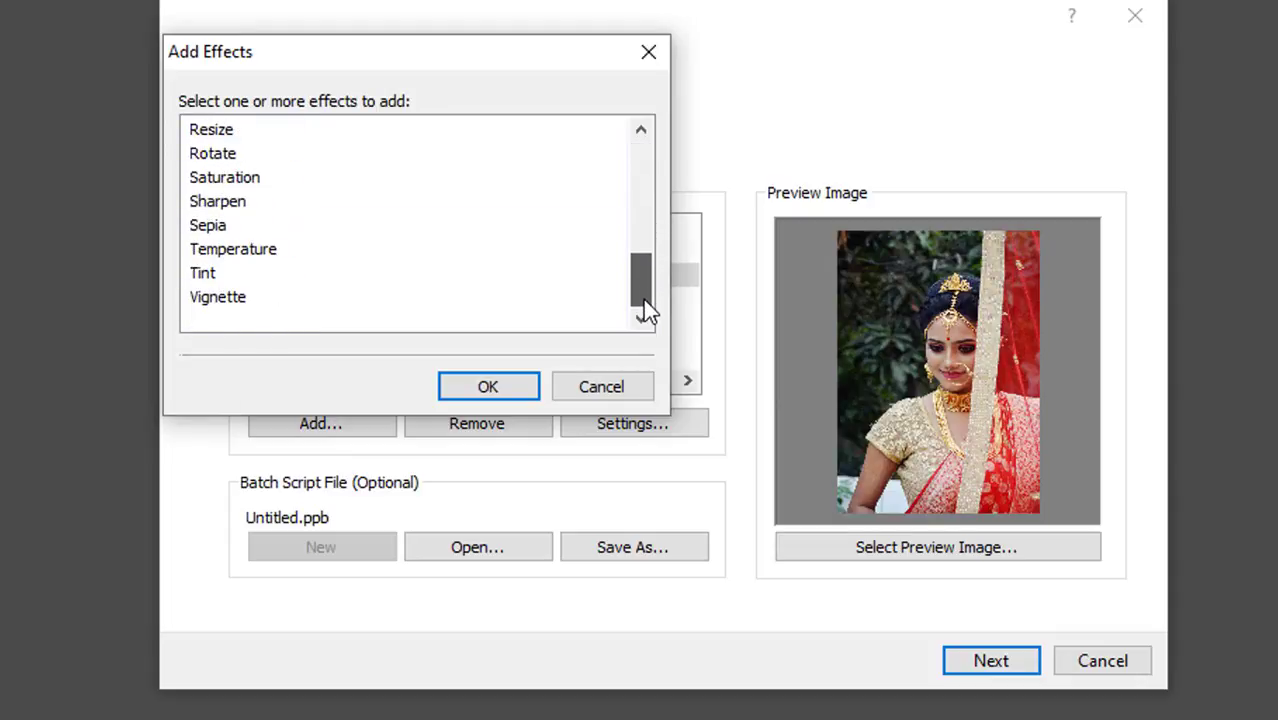
{"action": "left_click", "coordinate": [242, 204]}
{"action": "left_click", "coordinate": [486, 390]}
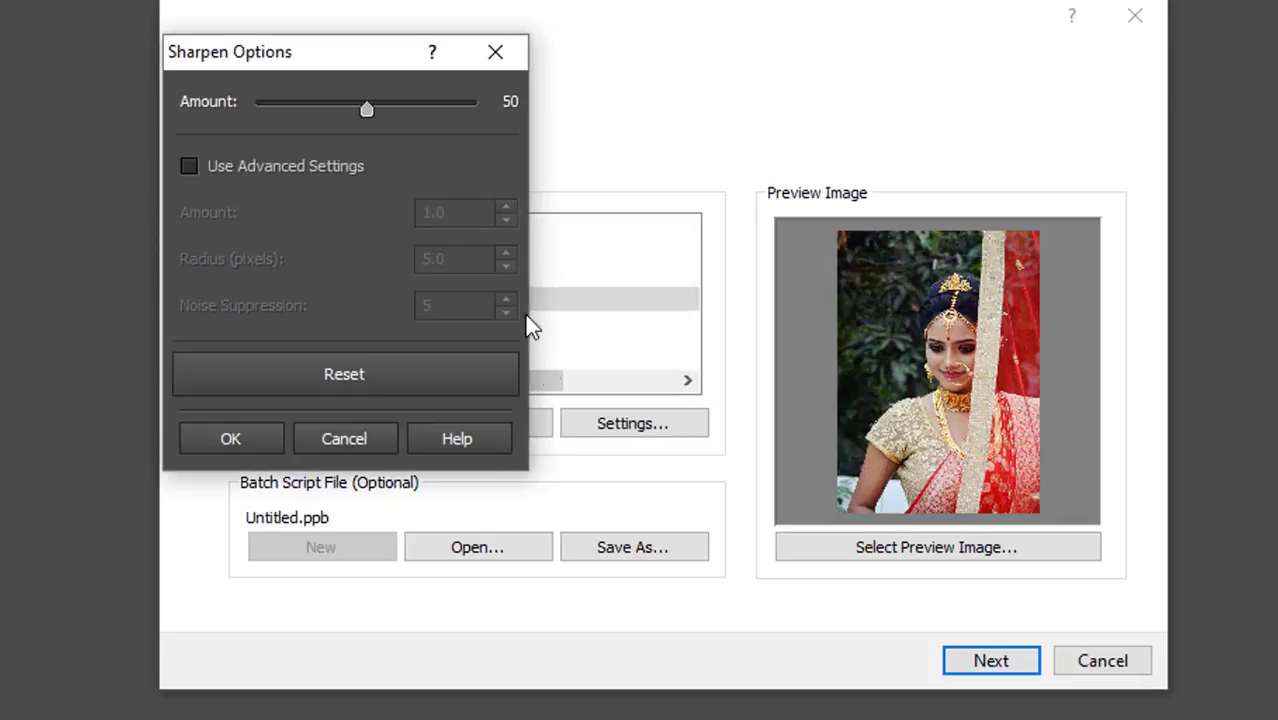
{"action": "left_click_drag", "start_coordinate": [366, 107], "coordinate": [282, 104]}
{"action": "left_click", "coordinate": [237, 437]}
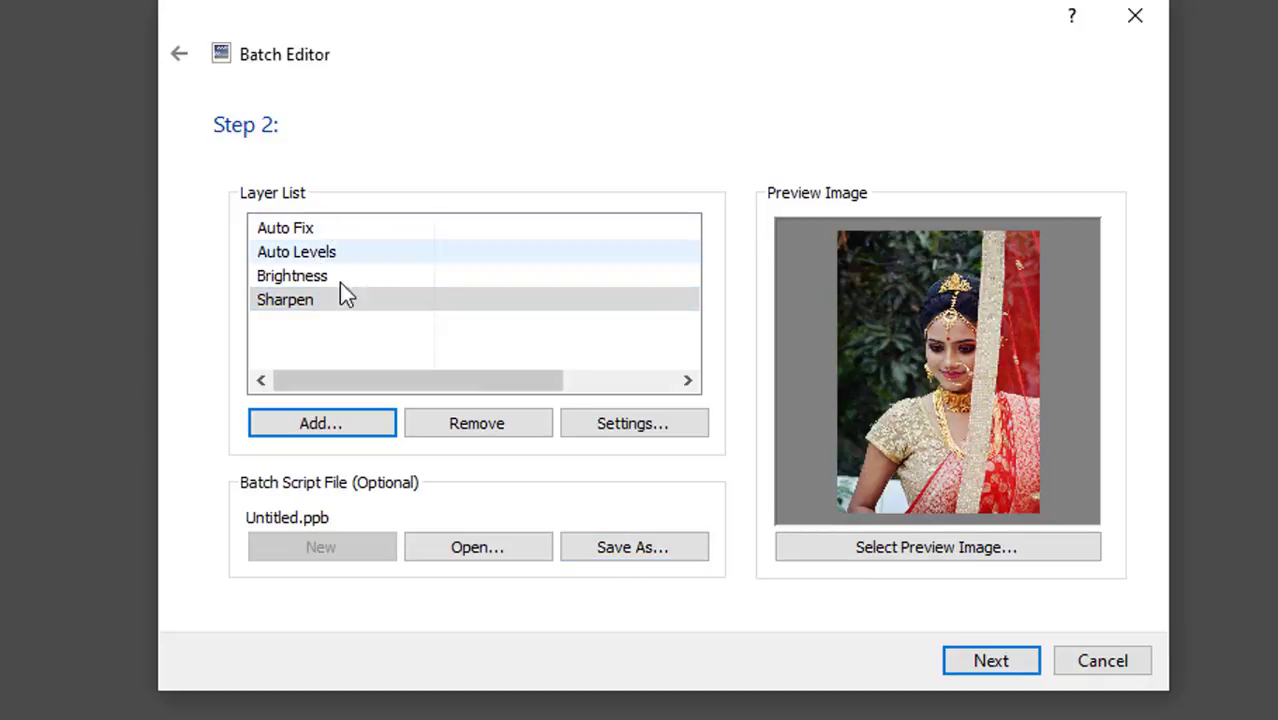
Save the effect list as a batch script file named Color Correction 01 on the Desktop.
{"action": "left_click", "coordinate": [623, 556]}
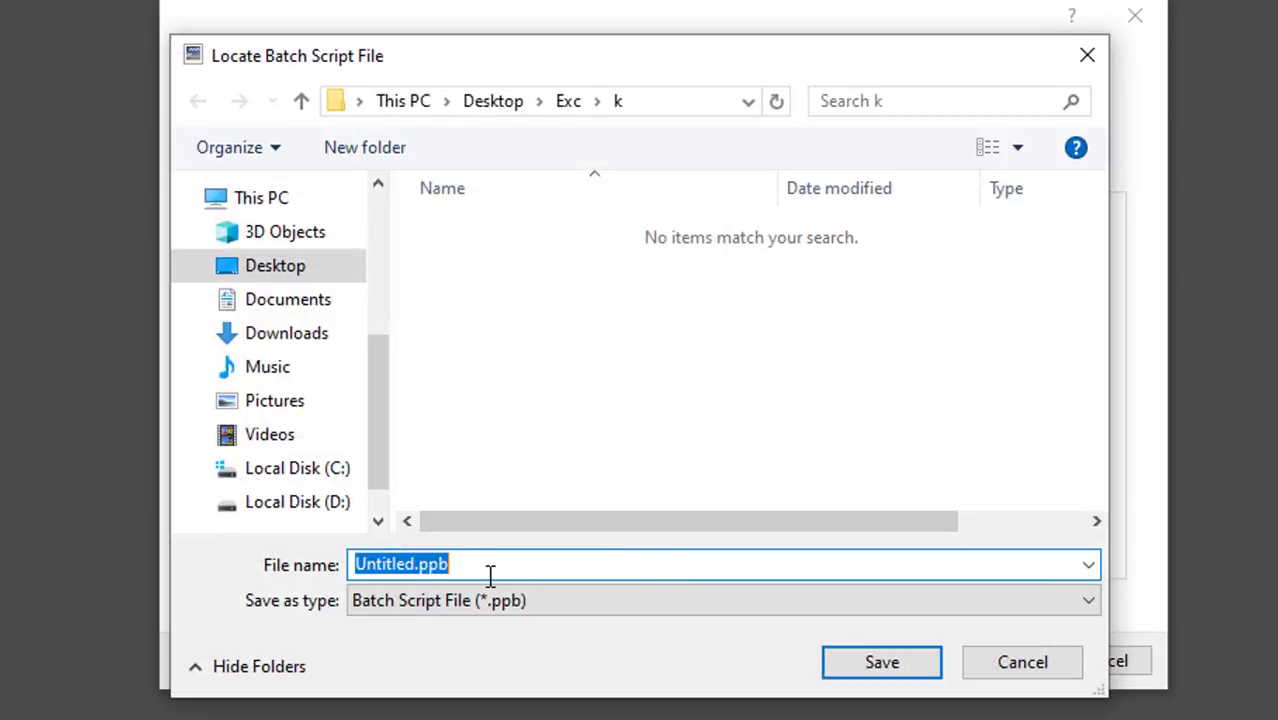
{"action": "type", "text": "Color"}
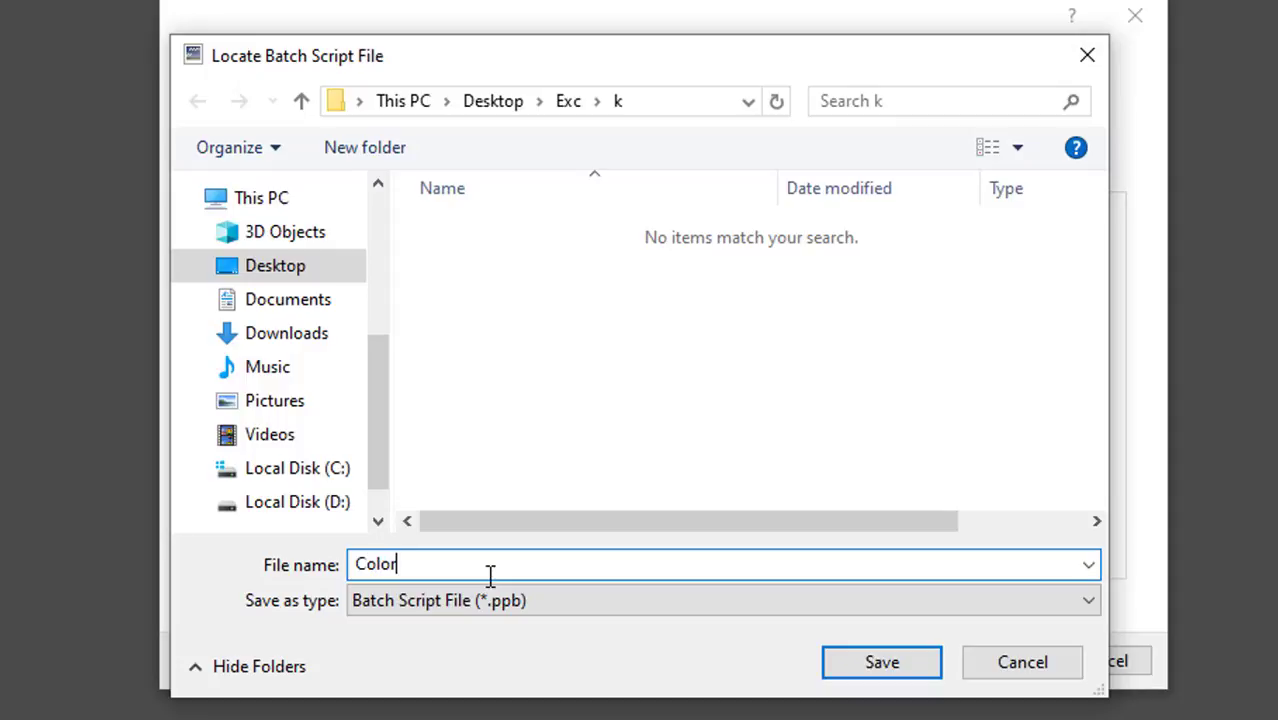
{"action": "type", "text": " Correction "}
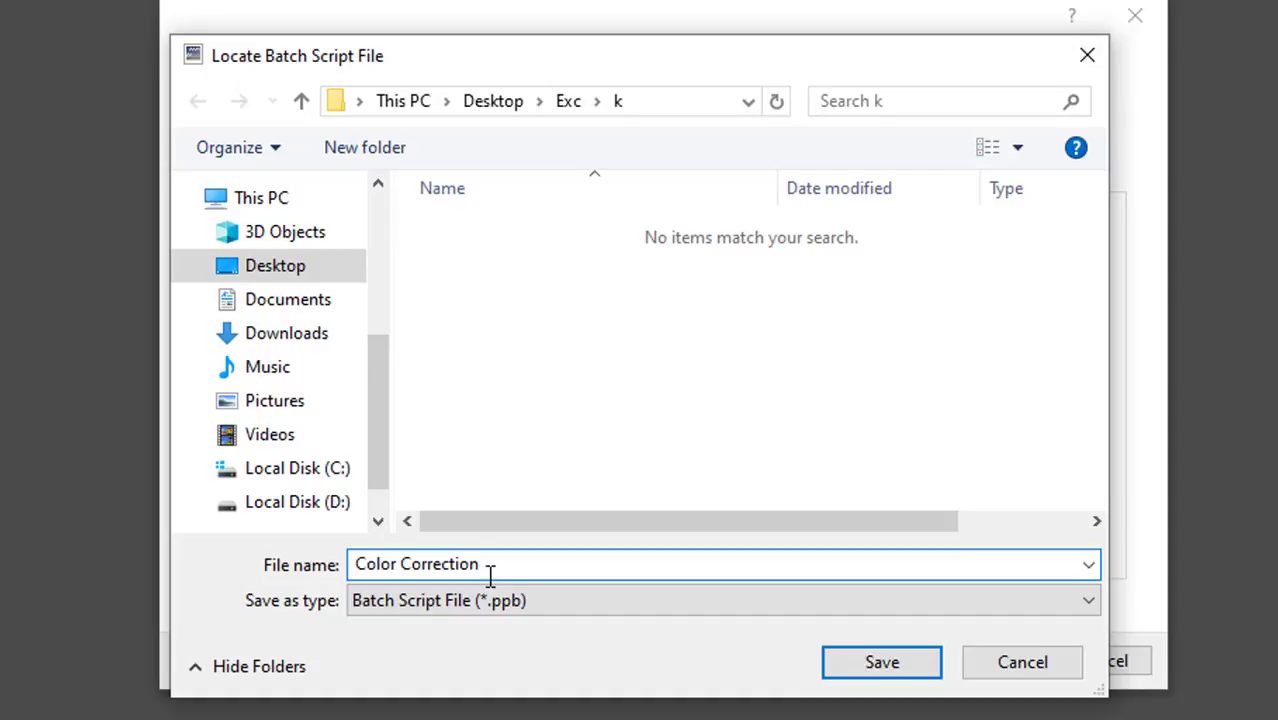
{"action": "type", "text": "01"}
{"action": "triple_click", "coordinate": [542, 560]}
{"action": "left_click", "coordinate": [882, 663]}
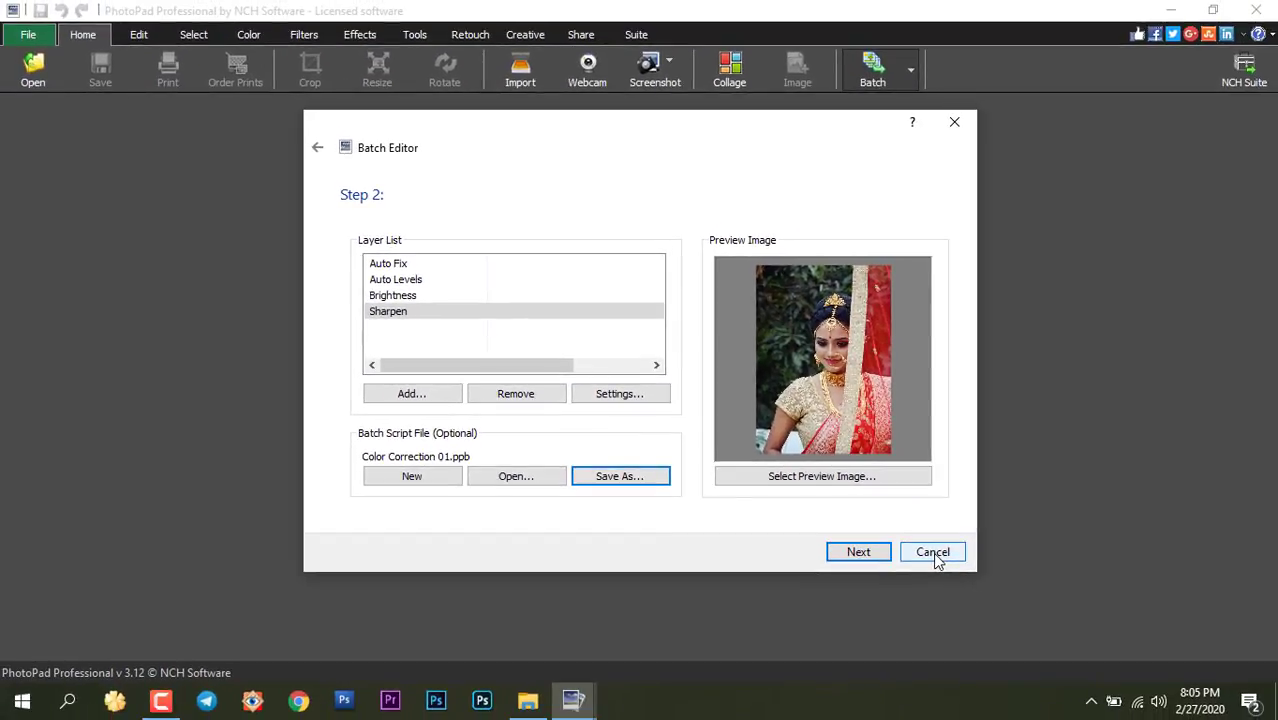
Close the current batch and start a new one with the photos from the Desktop folder Exc\k.
{"action": "left_click", "coordinate": [1106, 666]}
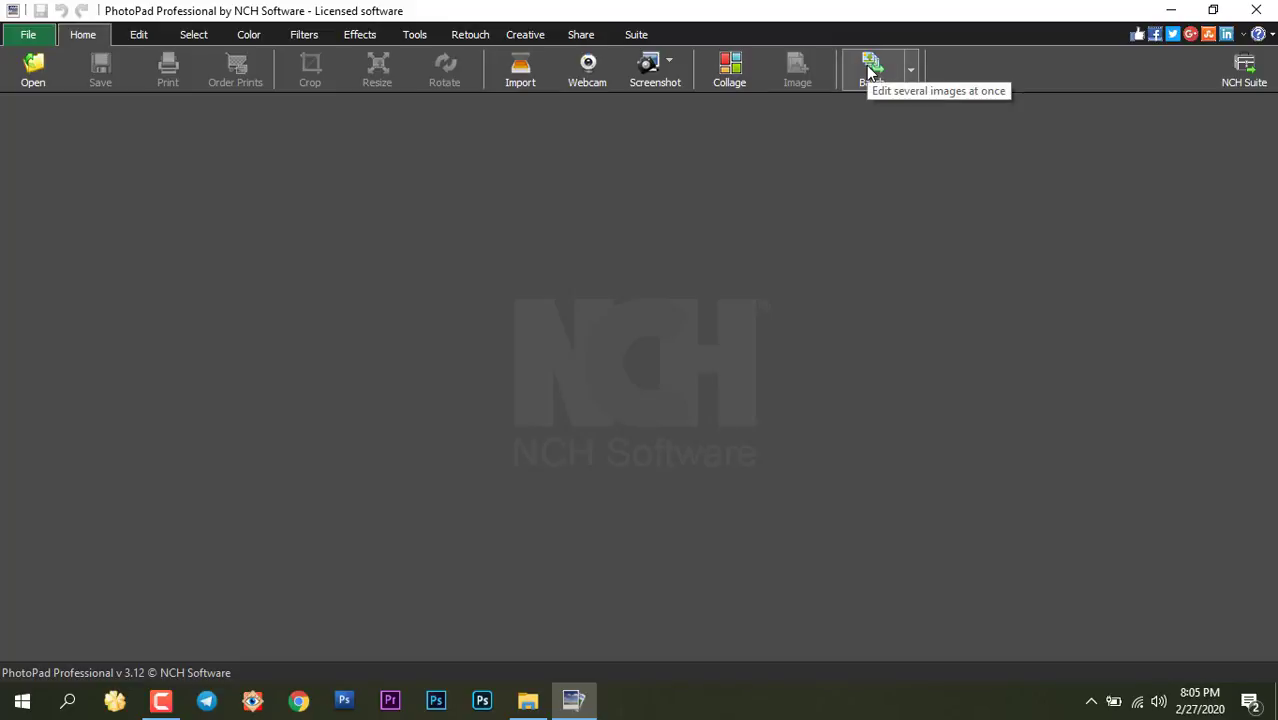
{"action": "left_click", "coordinate": [870, 74]}
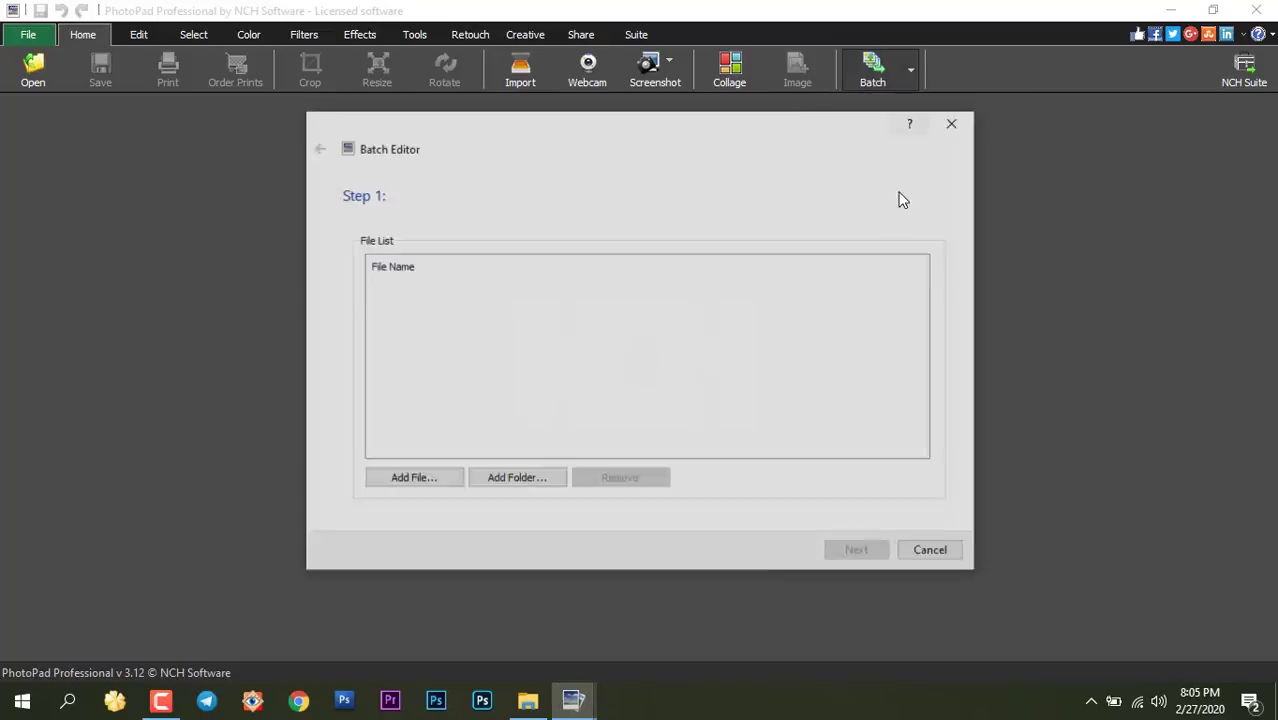
{"action": "left_click", "coordinate": [510, 484]}
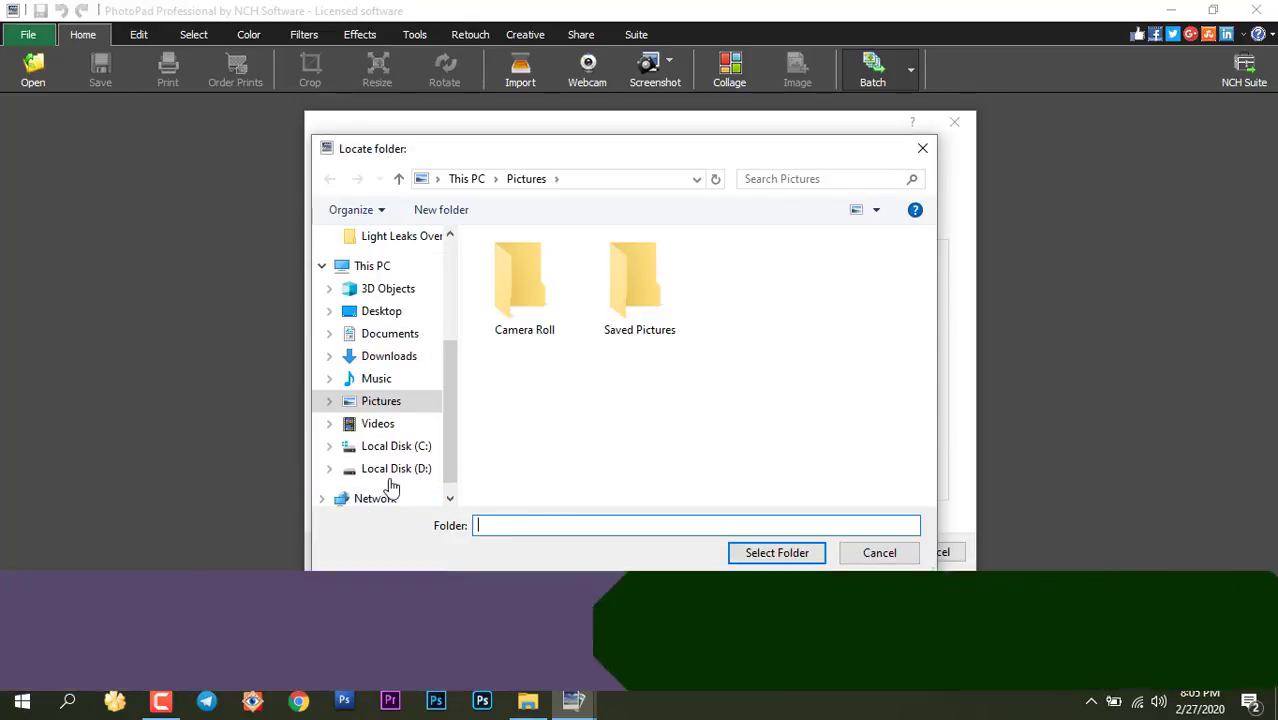
{"action": "left_click", "coordinate": [385, 311]}
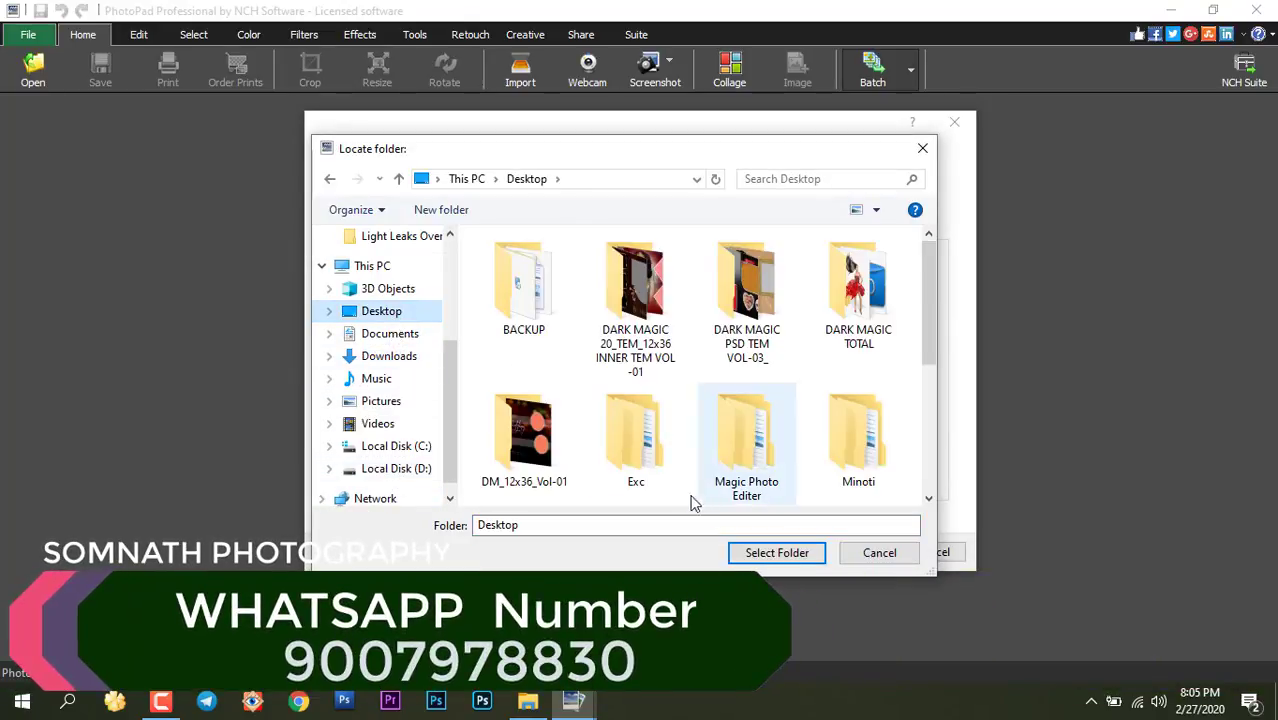
{"action": "left_click", "coordinate": [636, 428]}
{"action": "double_click", "coordinate": [636, 428]}
{"action": "left_click", "coordinate": [760, 295]}
{"action": "double_click", "coordinate": [760, 295]}
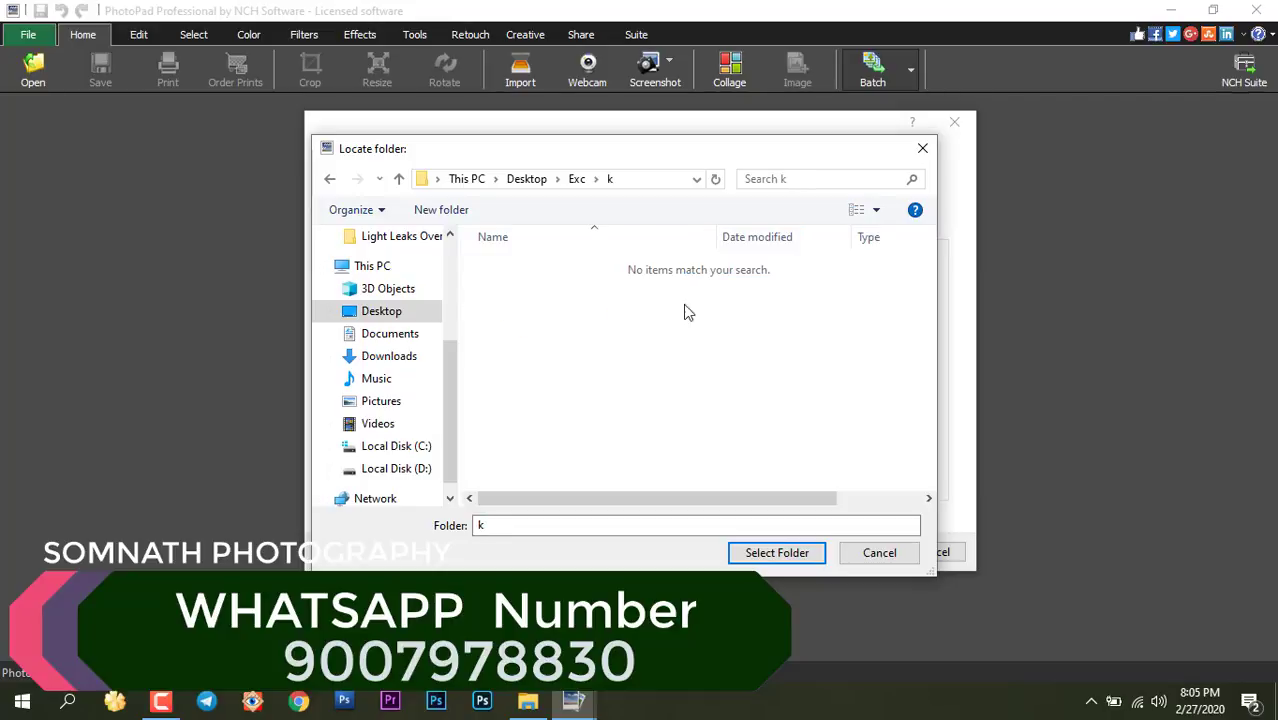
{"action": "left_click", "coordinate": [770, 552]}
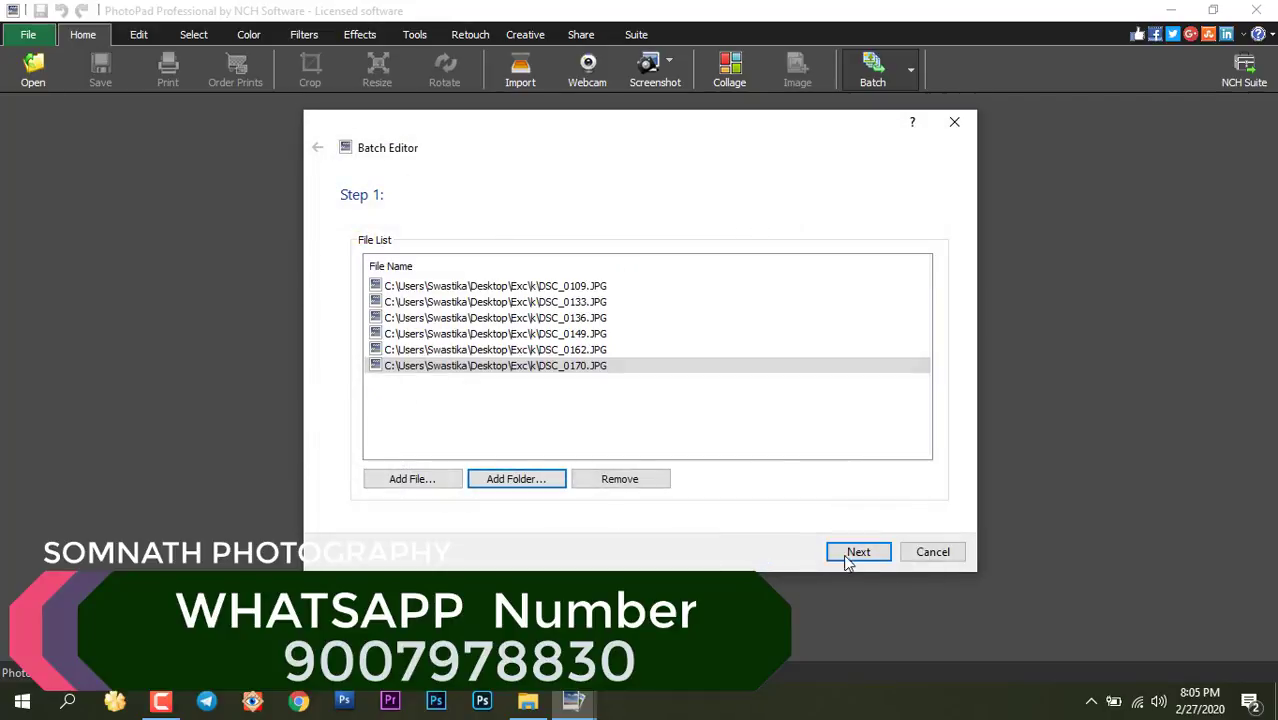
{"action": "left_click", "coordinate": [848, 558]}
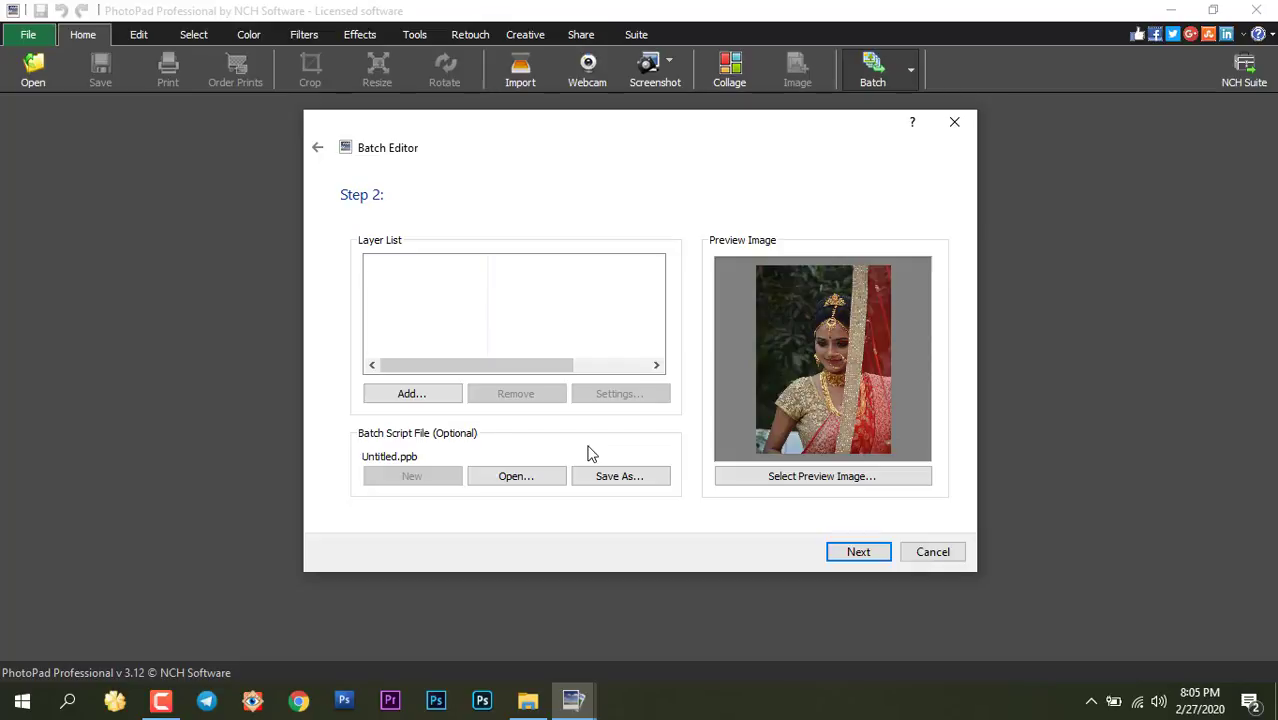
Load the batch script Color Correction 01.ppb from the Desktop and continue to the output settings.
{"action": "left_click", "coordinate": [517, 478]}
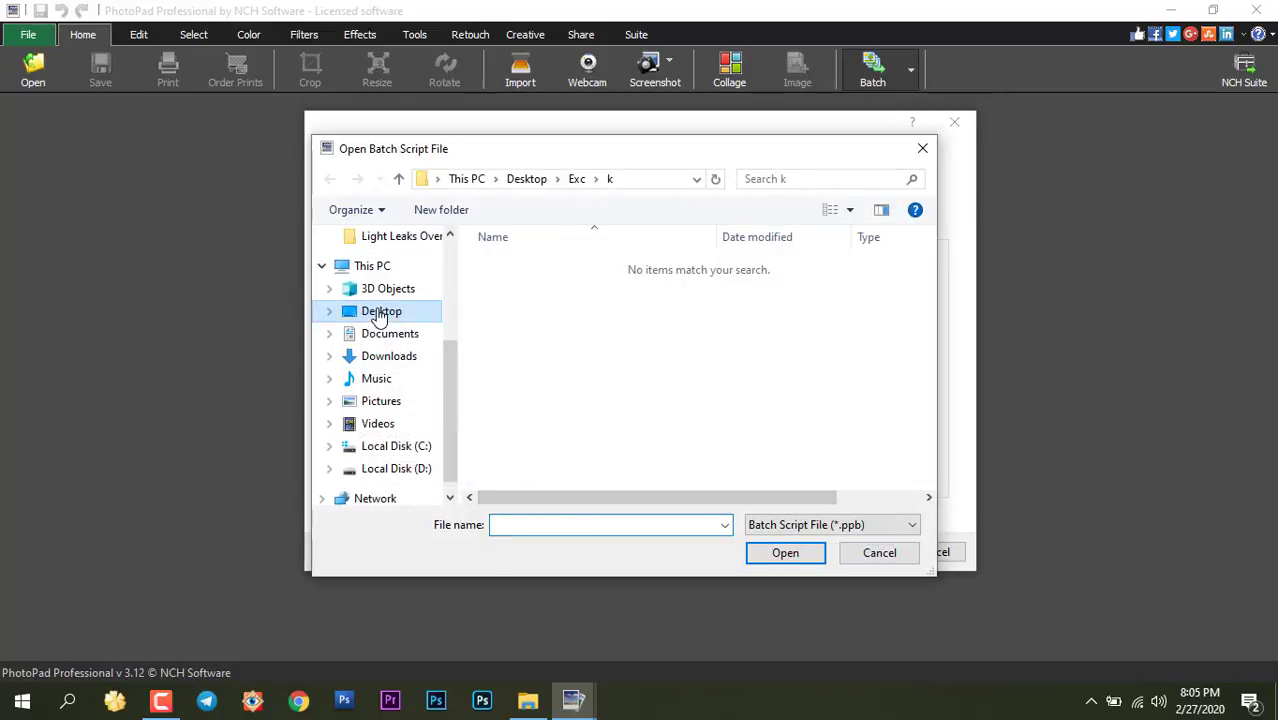
{"action": "left_click", "coordinate": [381, 313]}
{"action": "scroll", "coordinate": [713, 384], "scroll_direction": "down", "scroll_amount": 3}
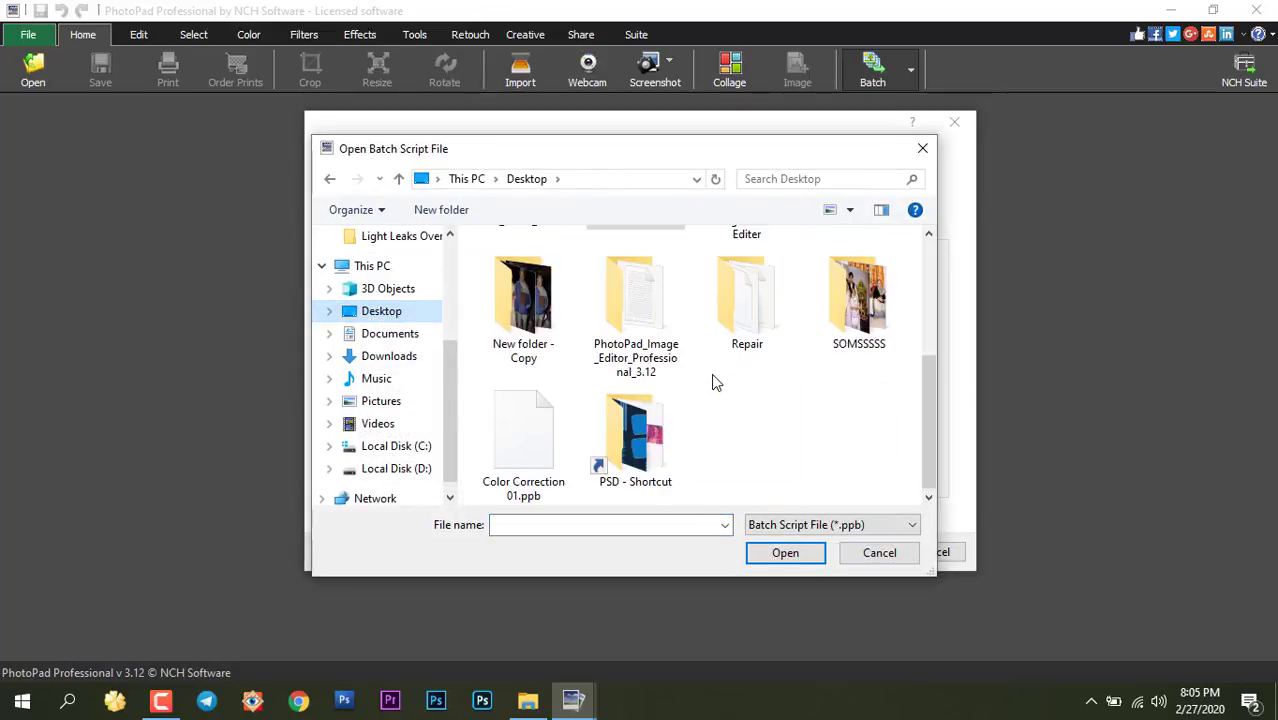
{"action": "left_click", "coordinate": [530, 450]}
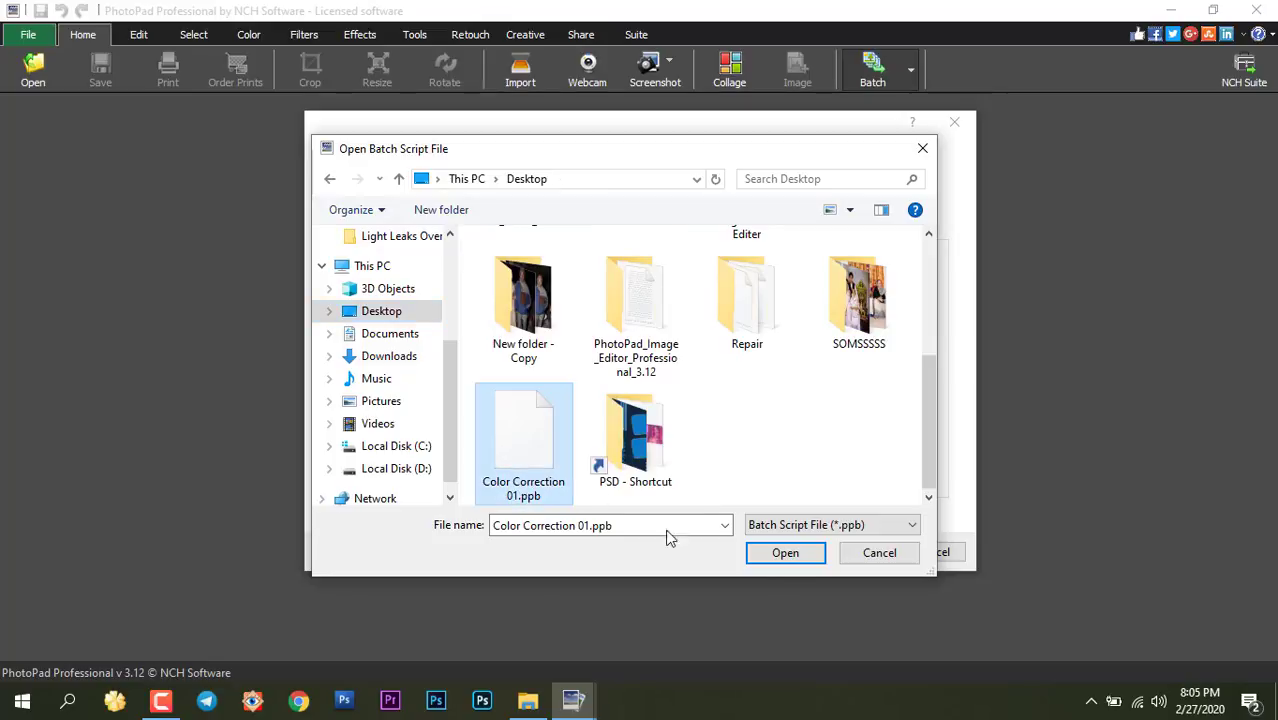
{"action": "left_click", "coordinate": [790, 558]}
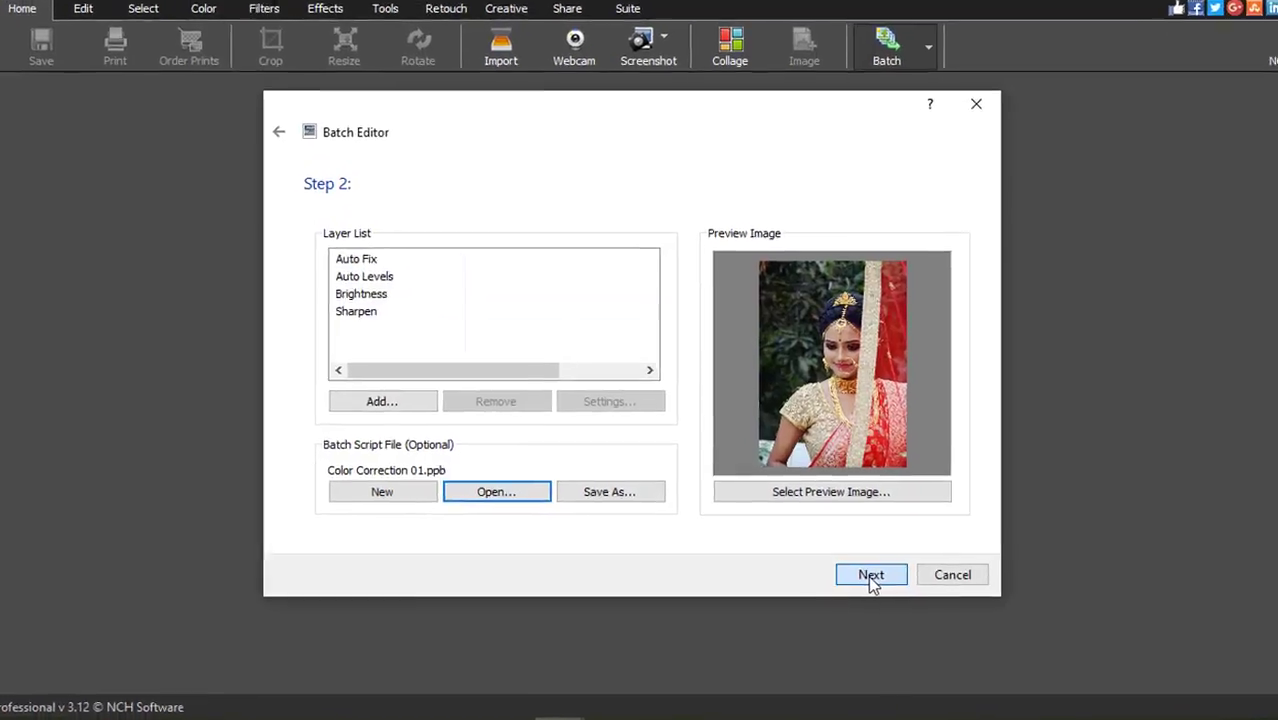
{"action": "left_click", "coordinate": [858, 553]}
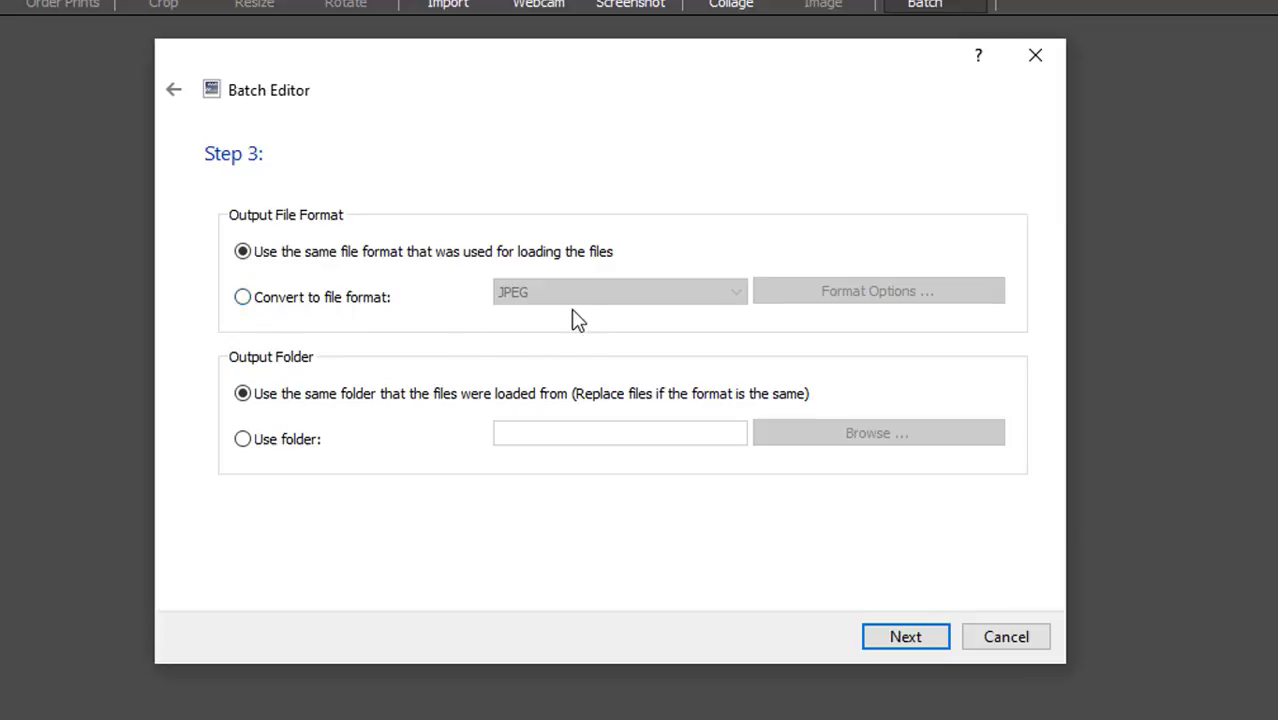
Try the option to convert the output format, look through the available formats, and return to the same format as the loaded files.
{"action": "left_click", "coordinate": [243, 298]}
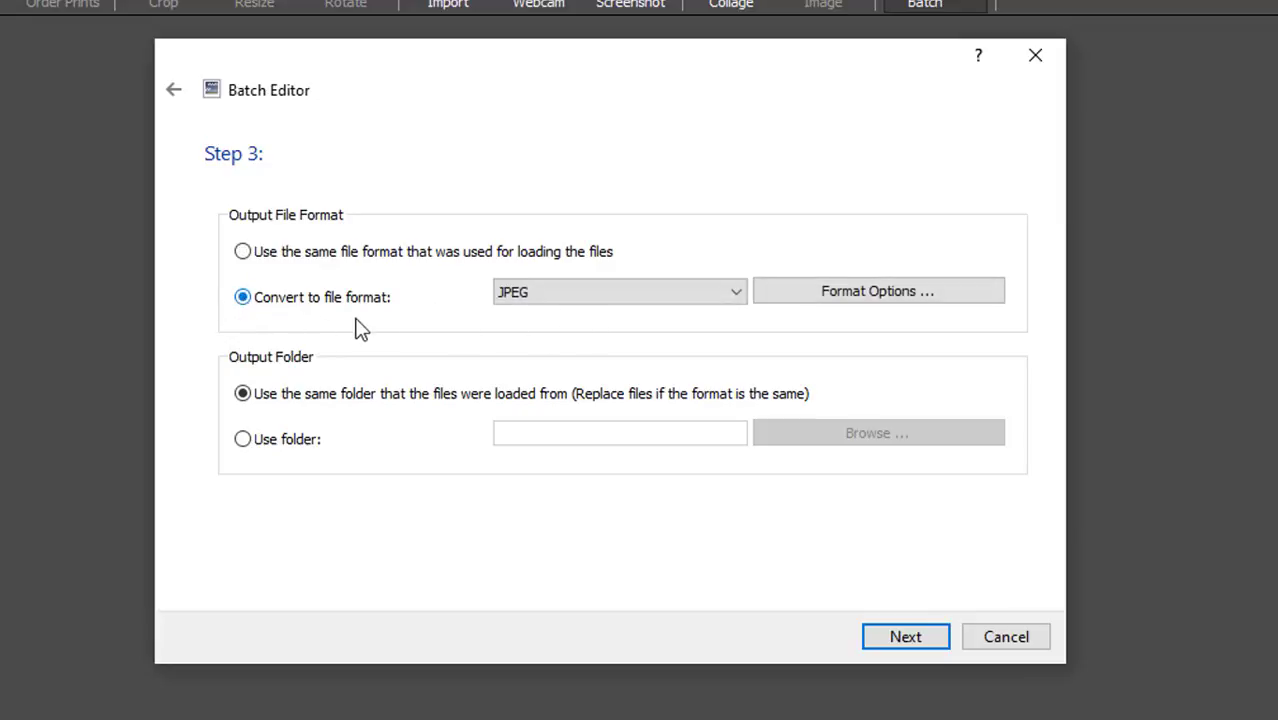
{"action": "left_click", "coordinate": [594, 292]}
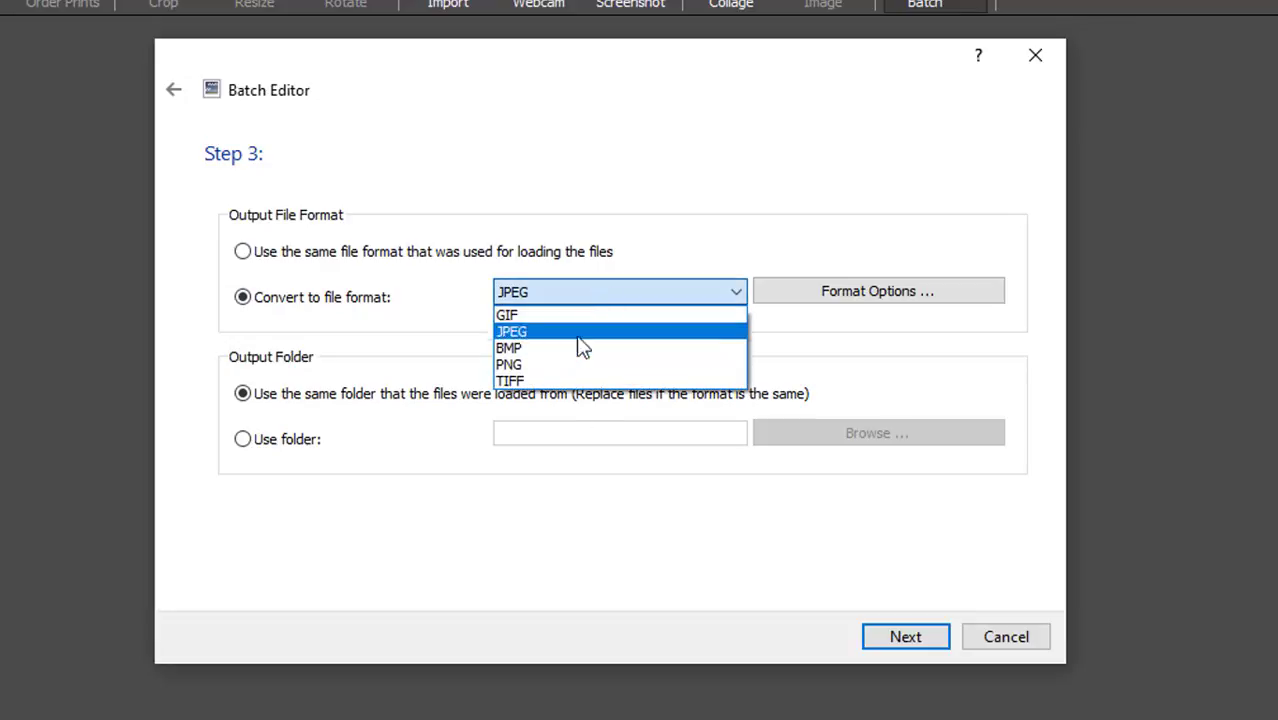
{"action": "left_click", "coordinate": [440, 284]}
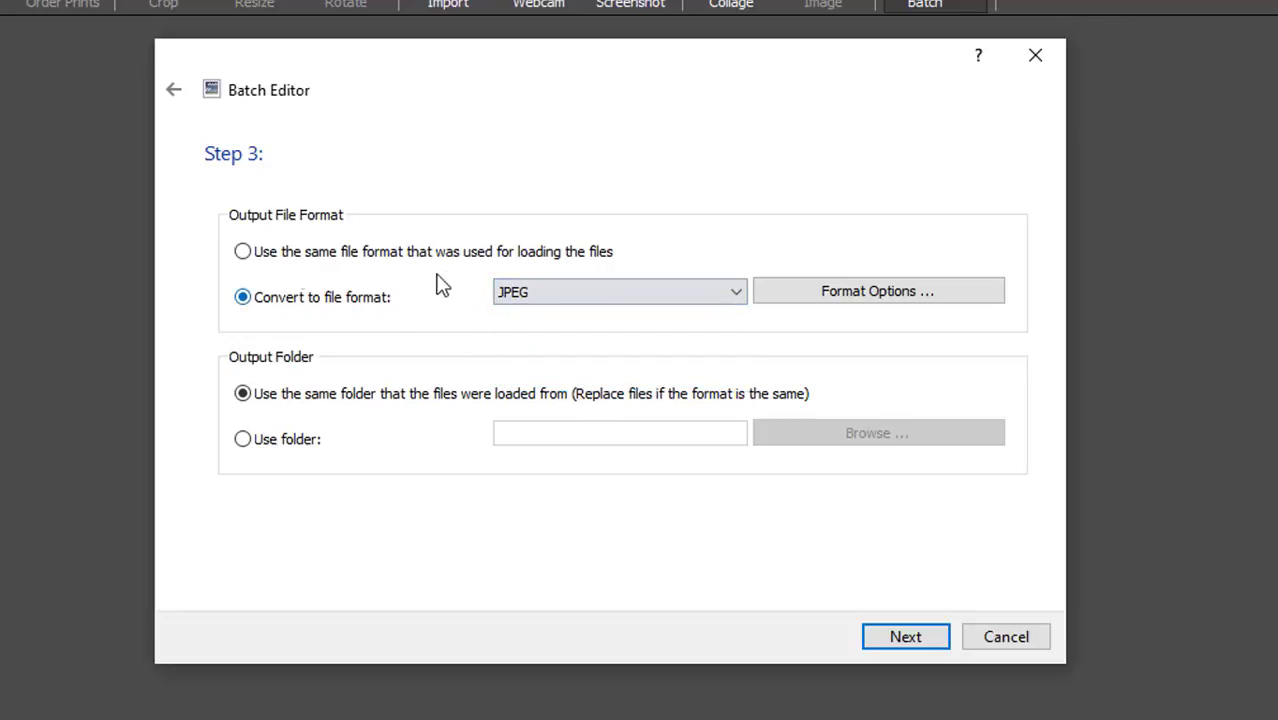
{"action": "left_click", "coordinate": [248, 253]}
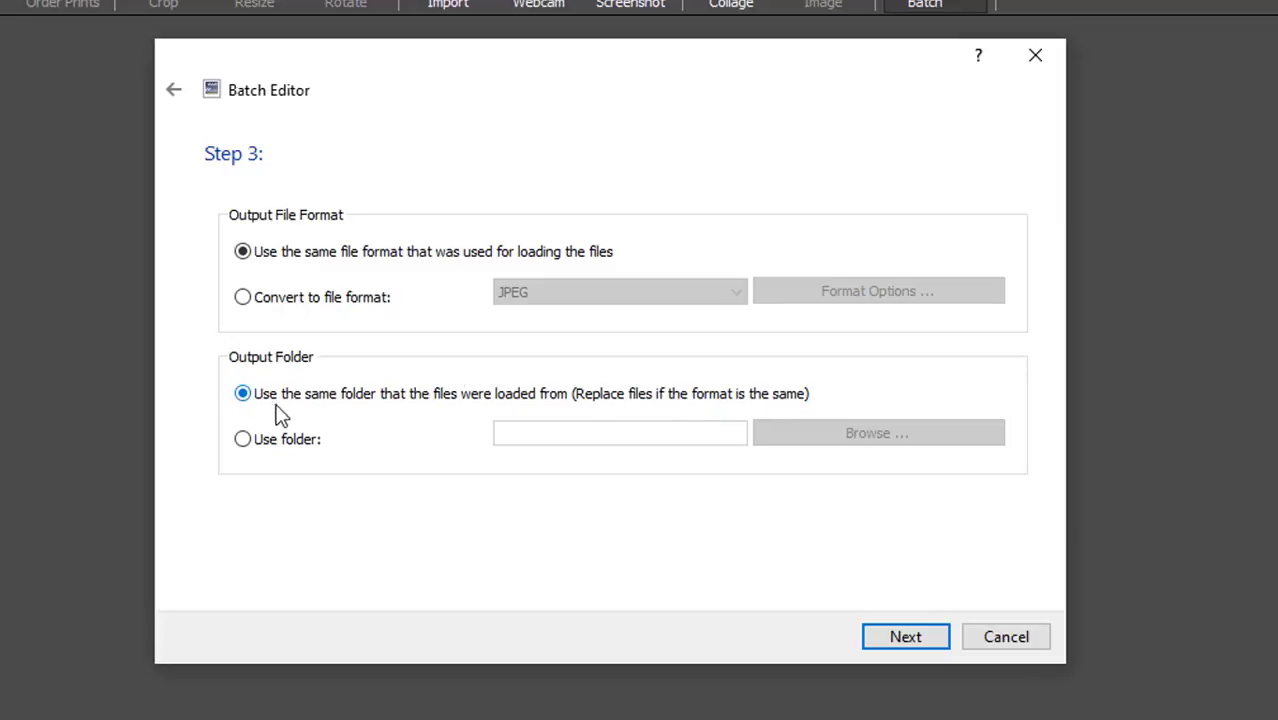
Set the batch output to a separate folder, choosing Final inside the Desktop folder Exc.
{"action": "left_click", "coordinate": [244, 442]}
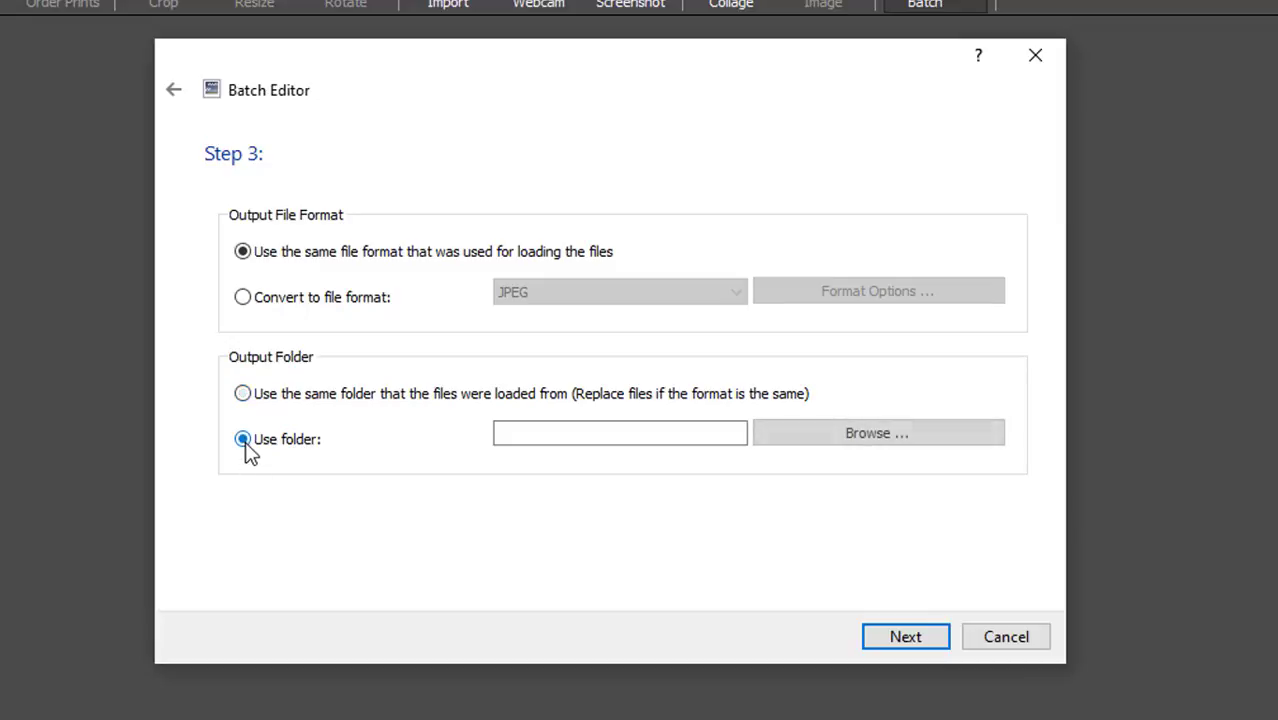
{"action": "left_click", "coordinate": [853, 440]}
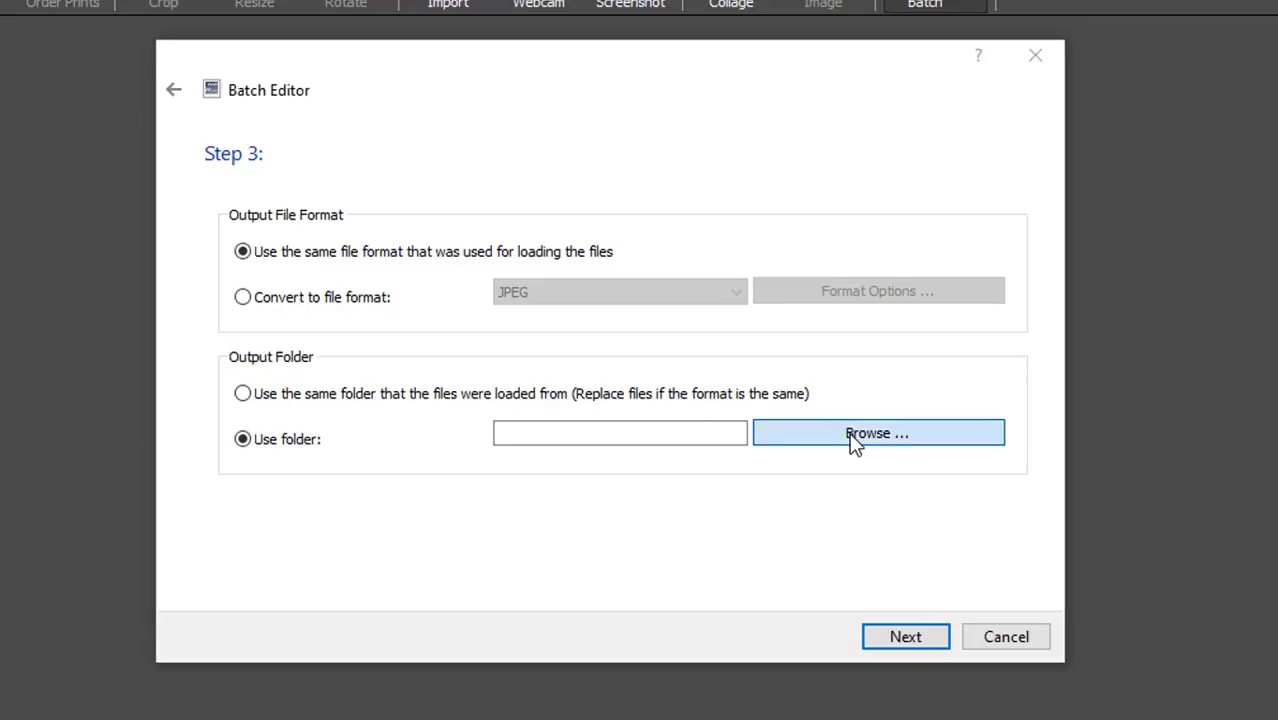
{"action": "double_click", "coordinate": [618, 497]}
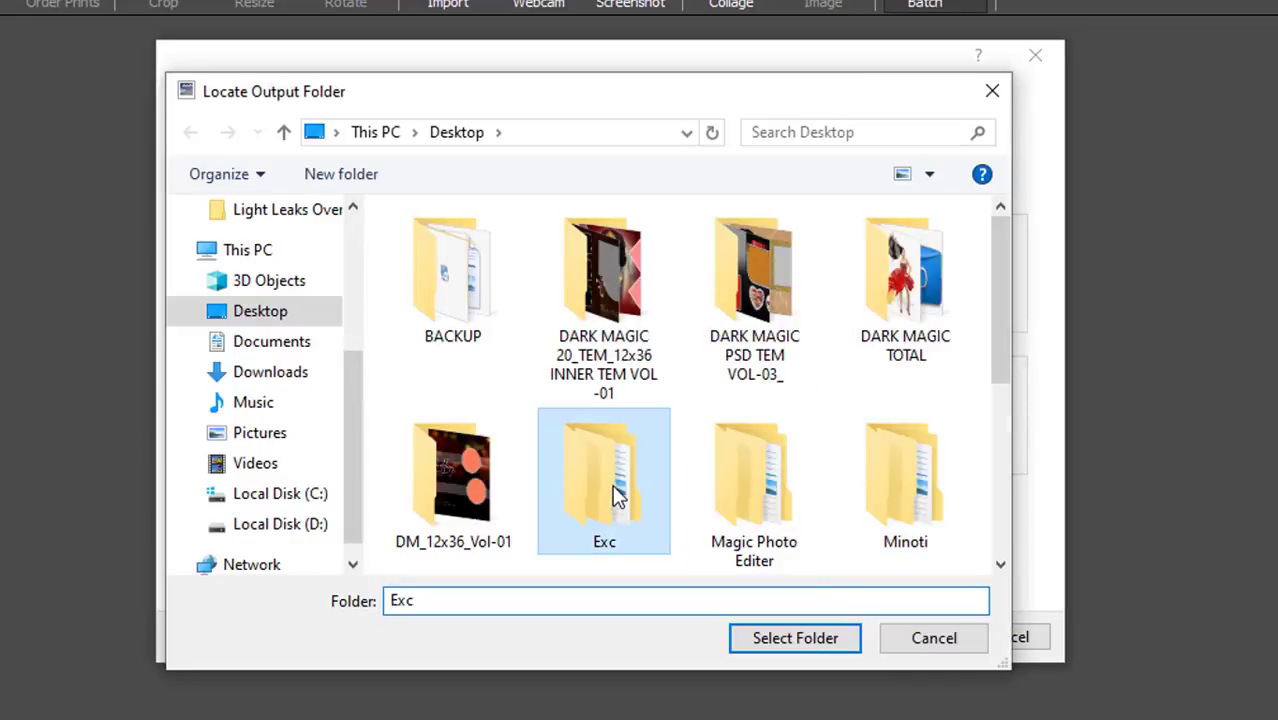
{"action": "left_click", "coordinate": [613, 268]}
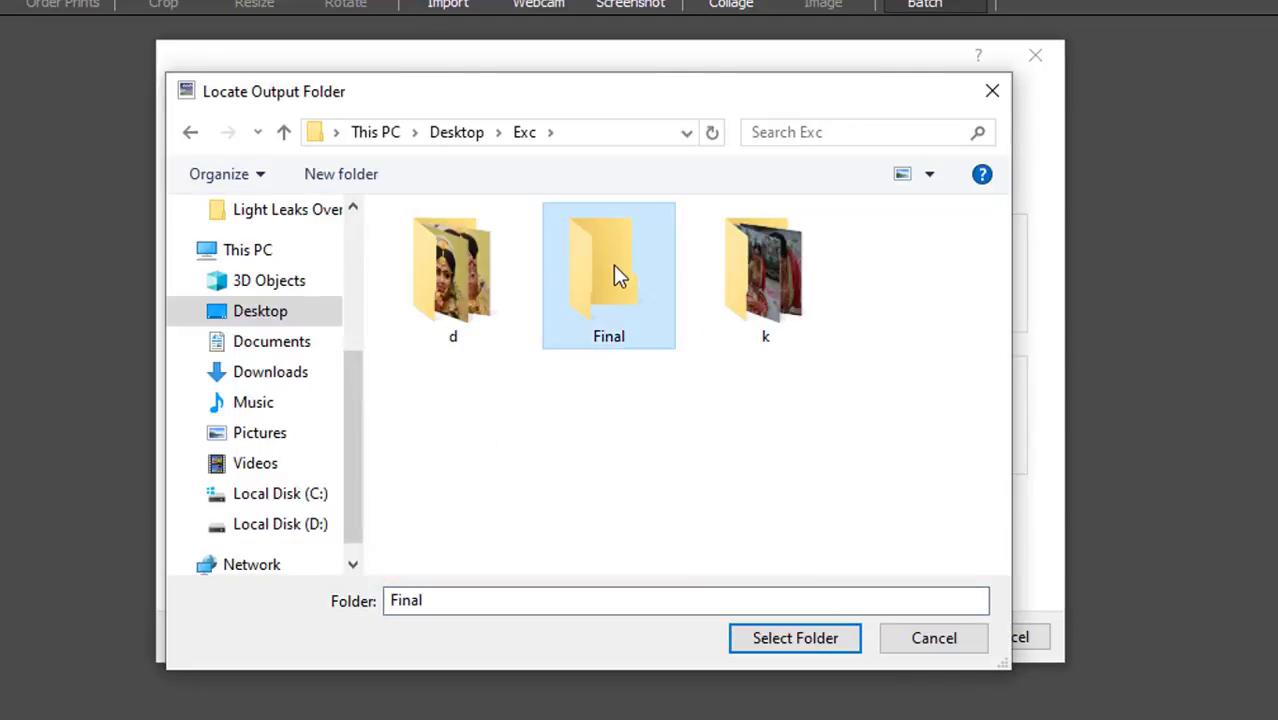
{"action": "double_click", "coordinate": [613, 268]}
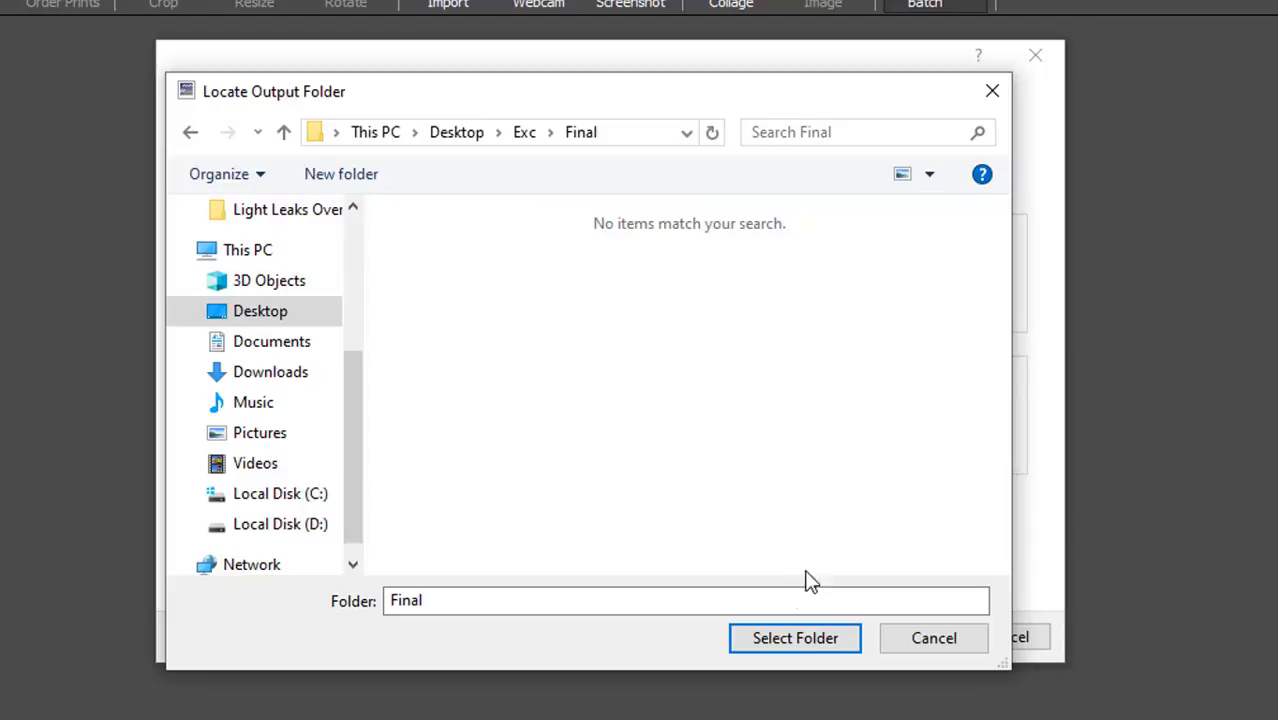
{"action": "left_click", "coordinate": [786, 645]}
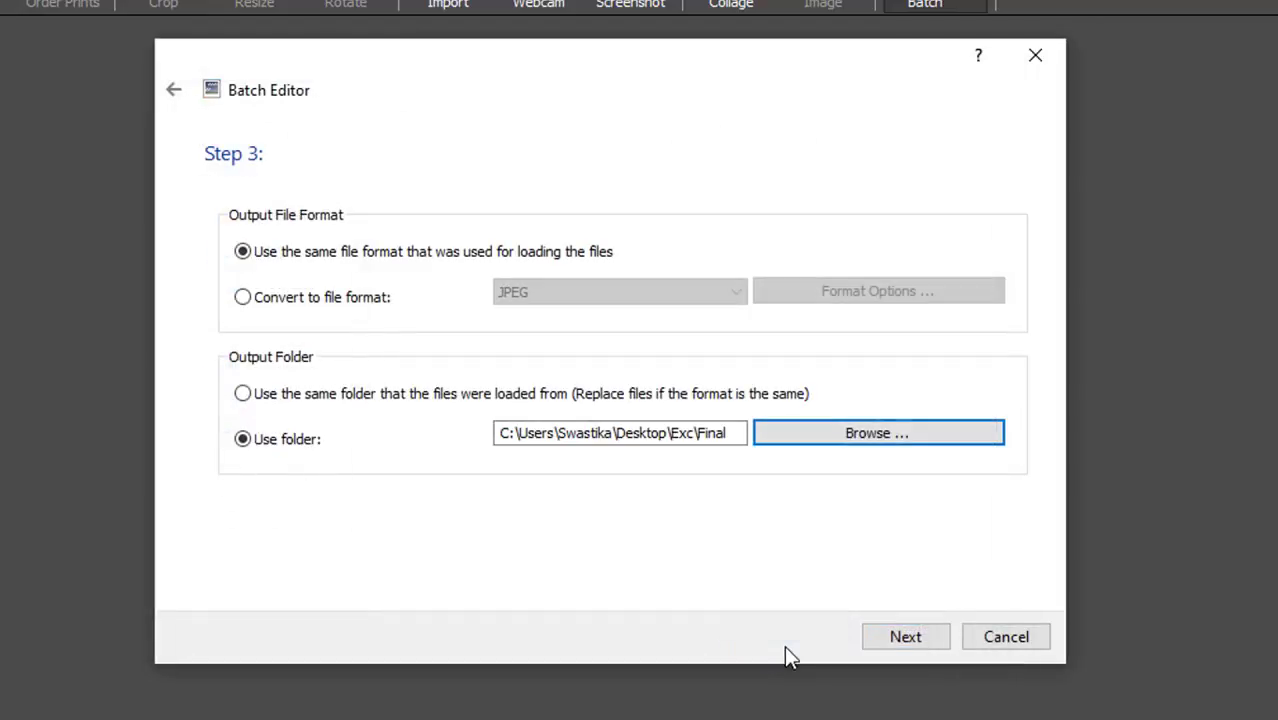
Run the batch on the photos and return to the Windows desktop once it has finished.
{"action": "left_click", "coordinate": [903, 640]}
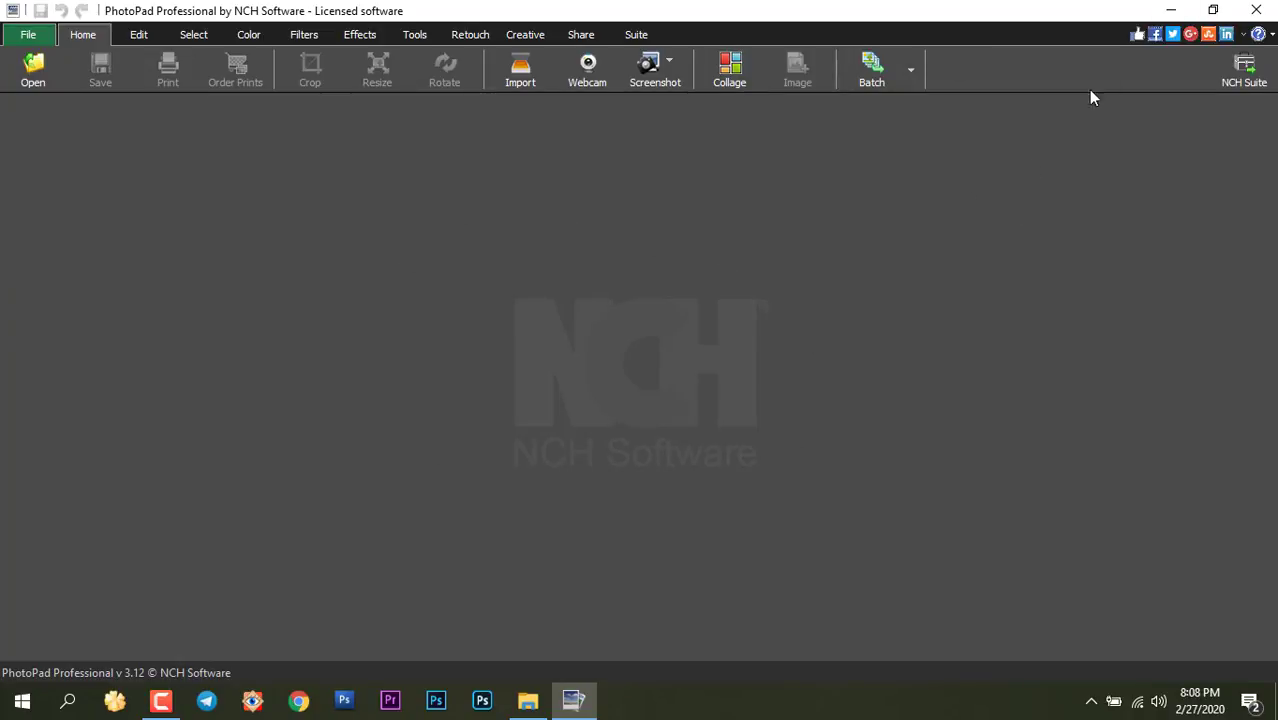
{"action": "left_click", "coordinate": [1171, 12]}
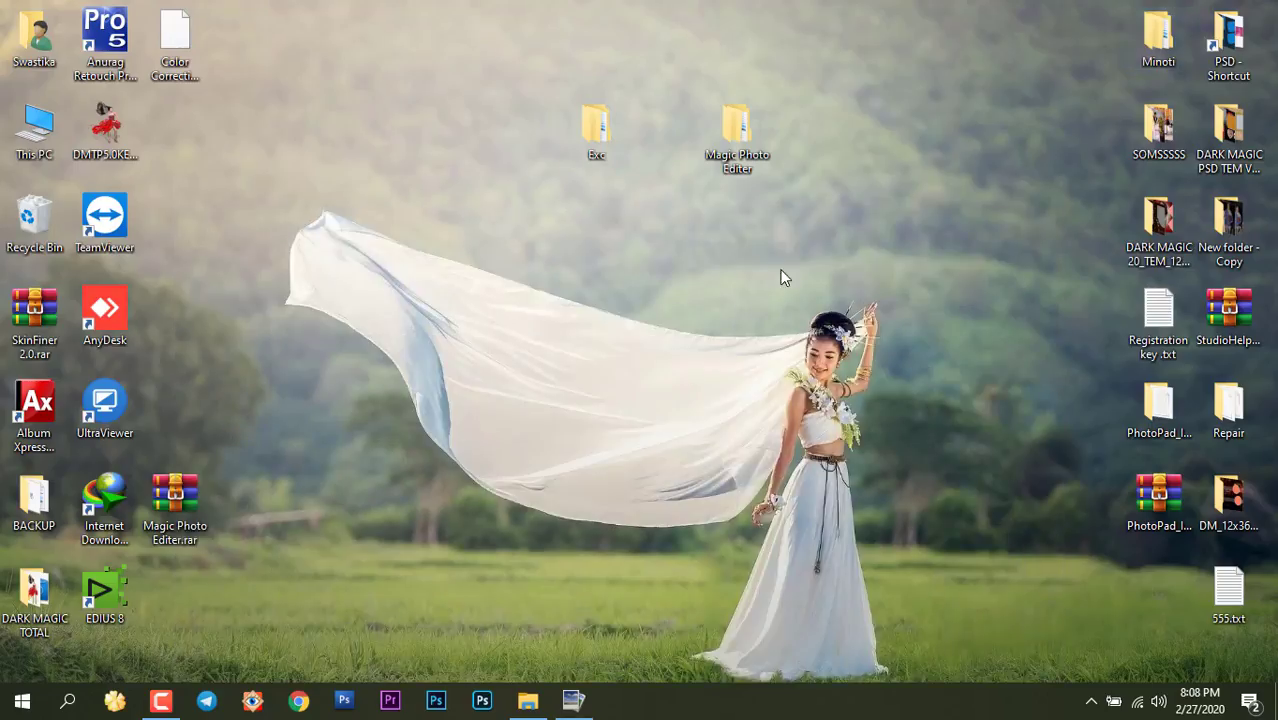
Look at the processed photos in the Final folder inside Exc on the desktop.
{"action": "double_click", "coordinate": [595, 131]}
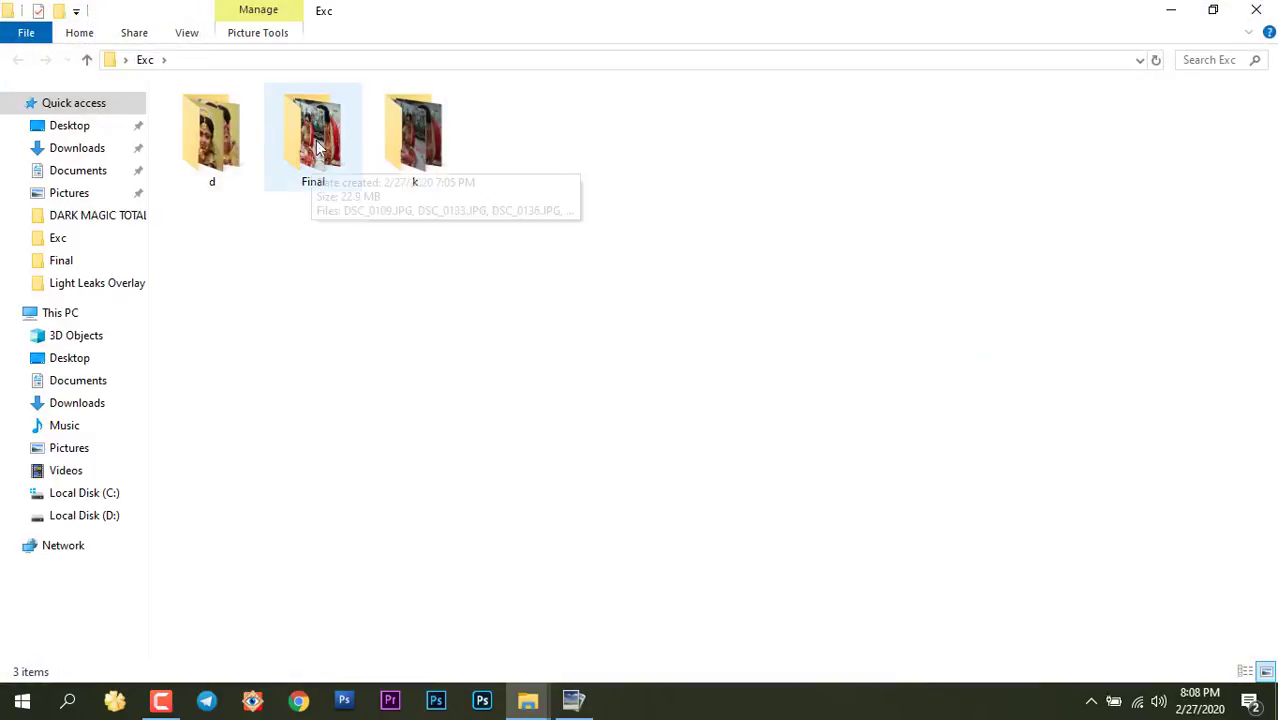
{"action": "double_click", "coordinate": [324, 135]}
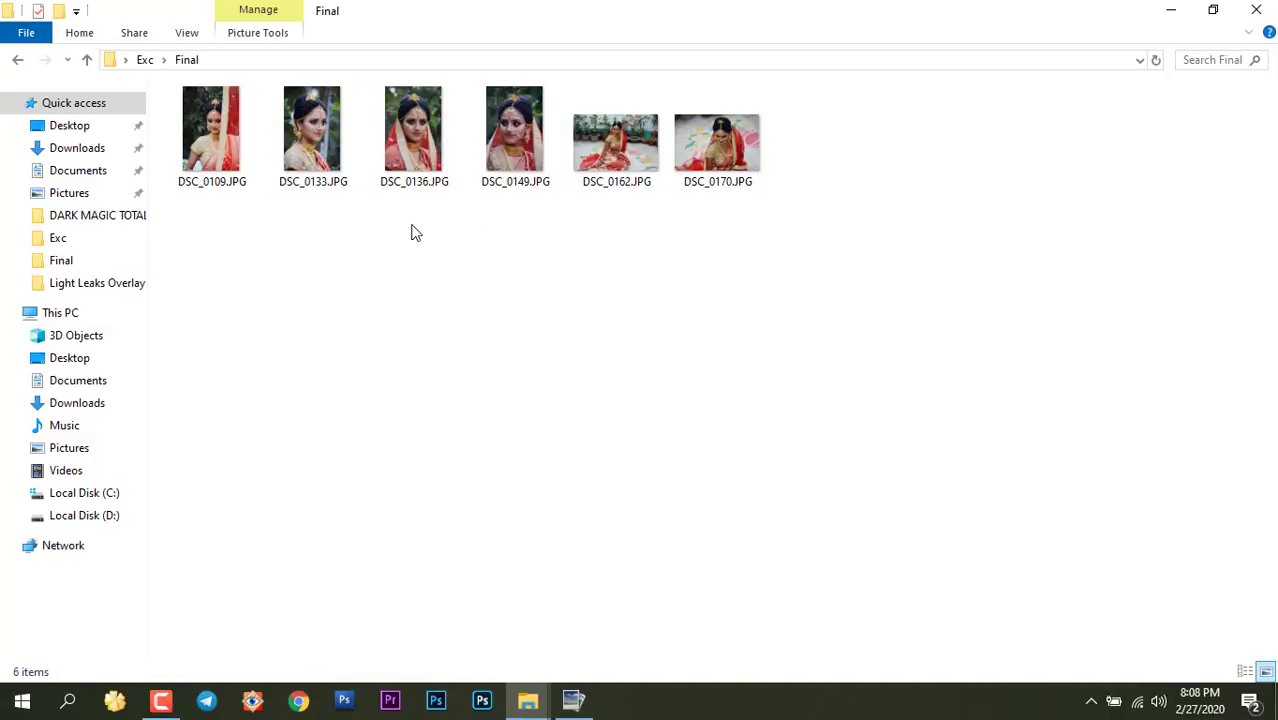
{"action": "left_click", "coordinate": [17, 61]}
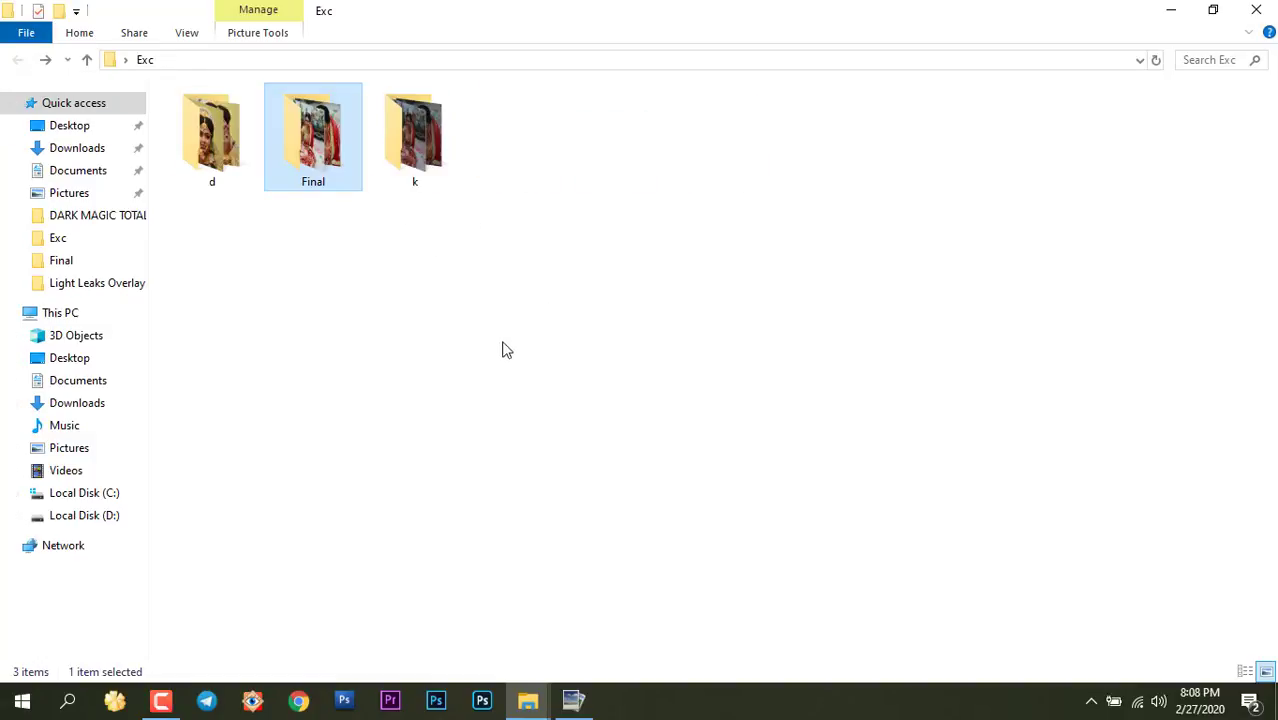
Start Photoshop CS3 and open the processed DSC_0109.JPG from the Final folder in it.
{"action": "left_click", "coordinate": [344, 699]}
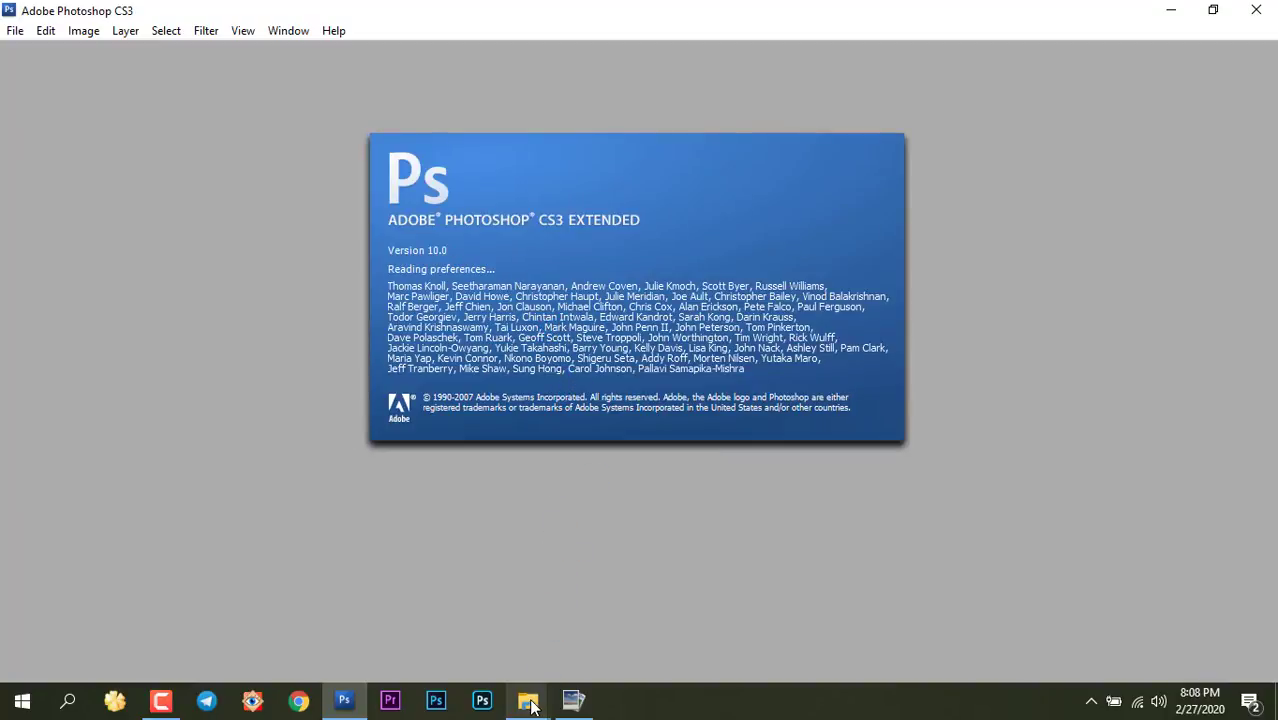
{"action": "mouse_move", "coordinate": [533, 706]}
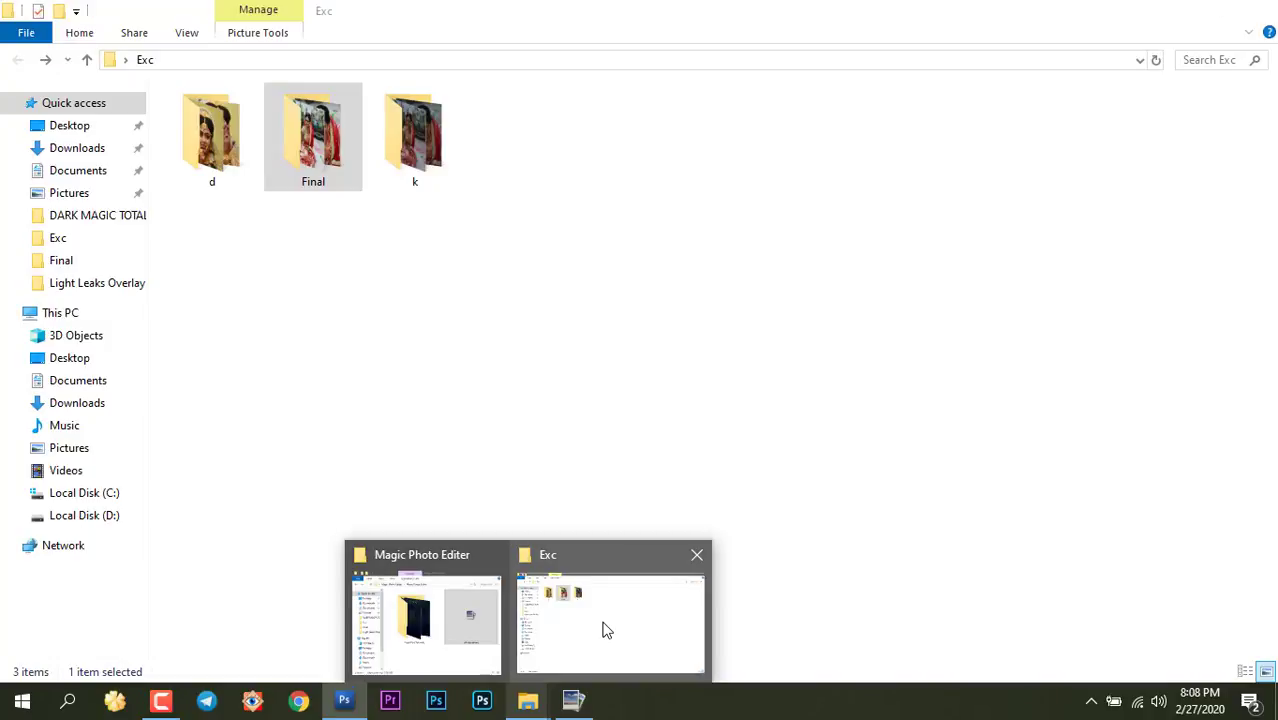
{"action": "left_click", "coordinate": [602, 625]}
{"action": "double_click", "coordinate": [335, 168]}
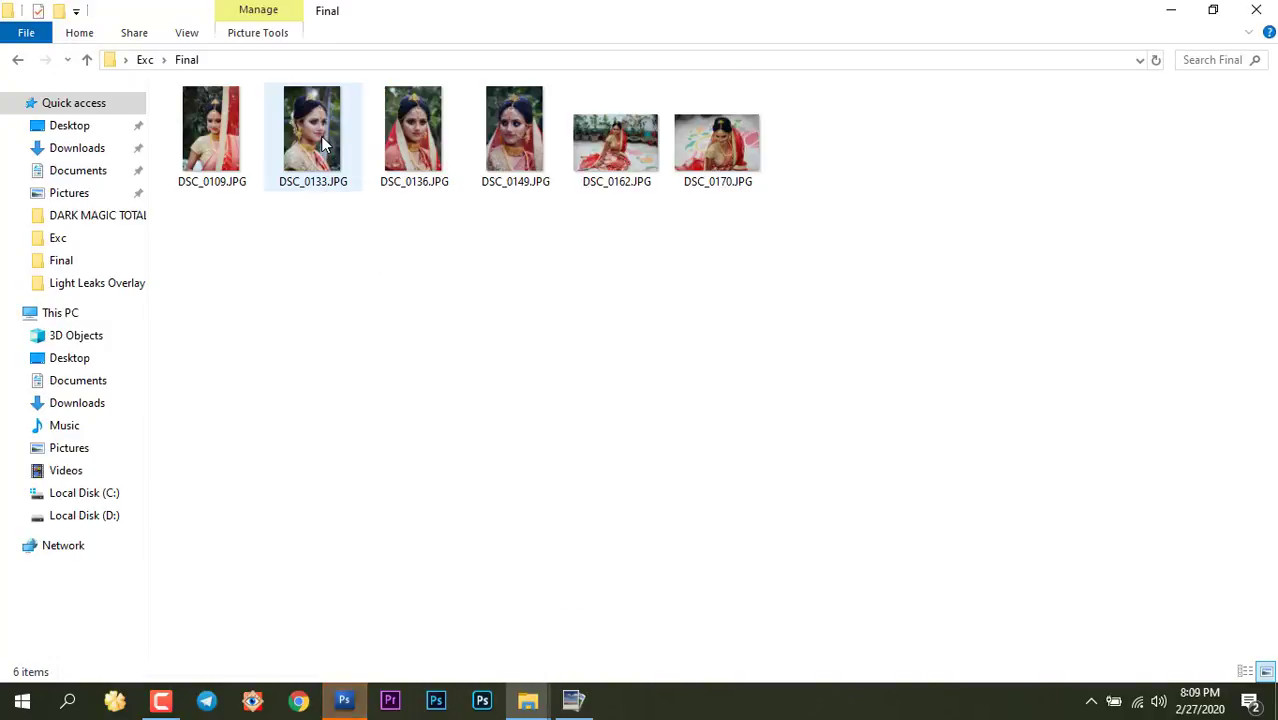
{"action": "left_click_drag", "start_coordinate": [218, 146], "coordinate": [488, 385]}
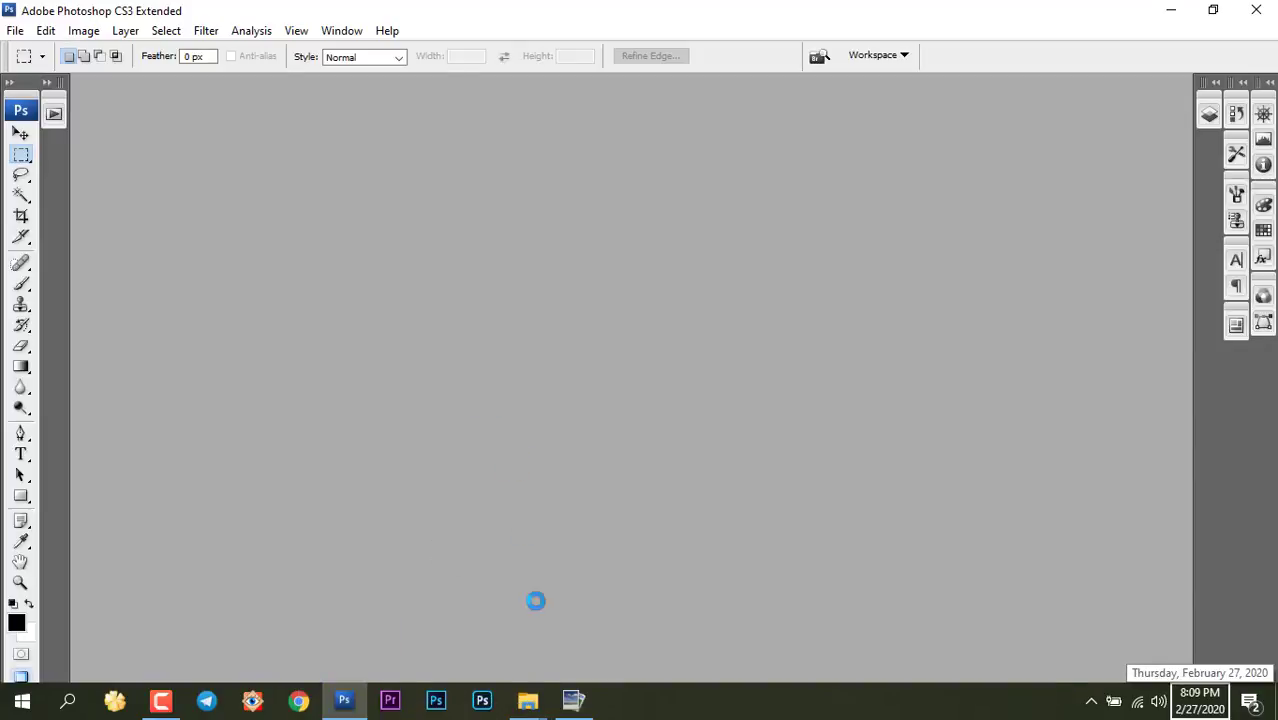
{"action": "mouse_move", "coordinate": [533, 708]}
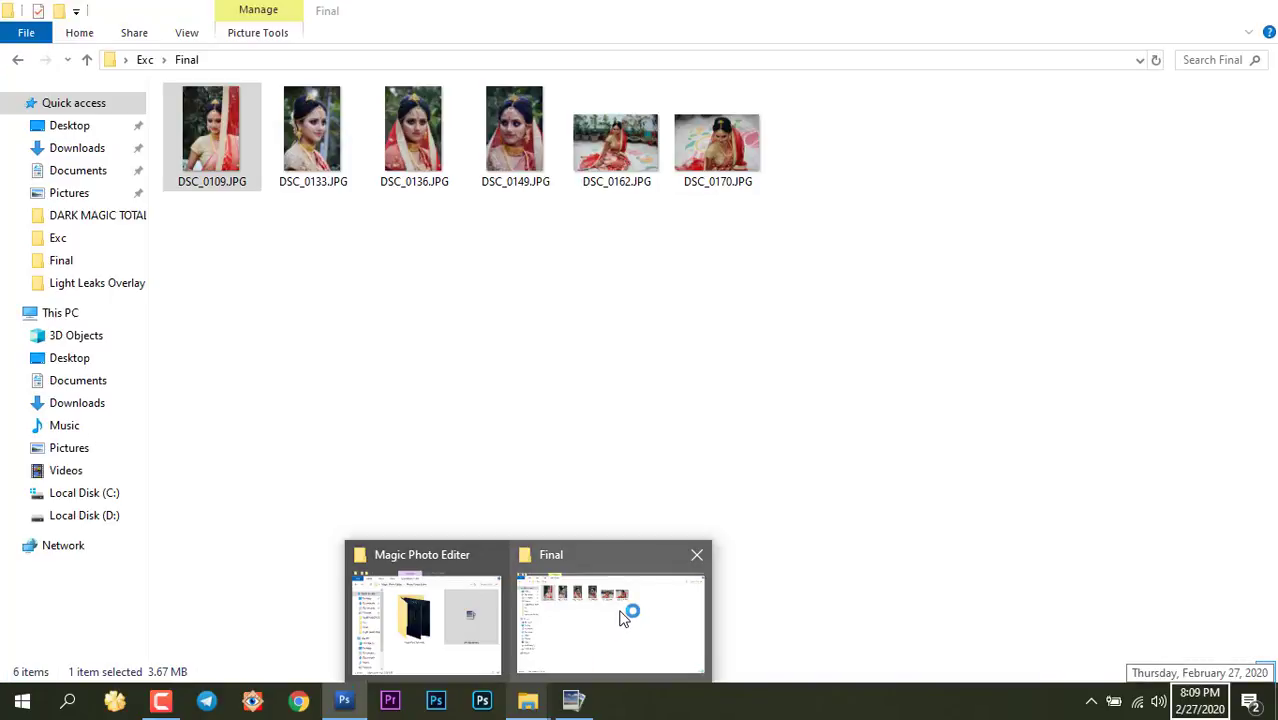
{"action": "left_click", "coordinate": [622, 614]}
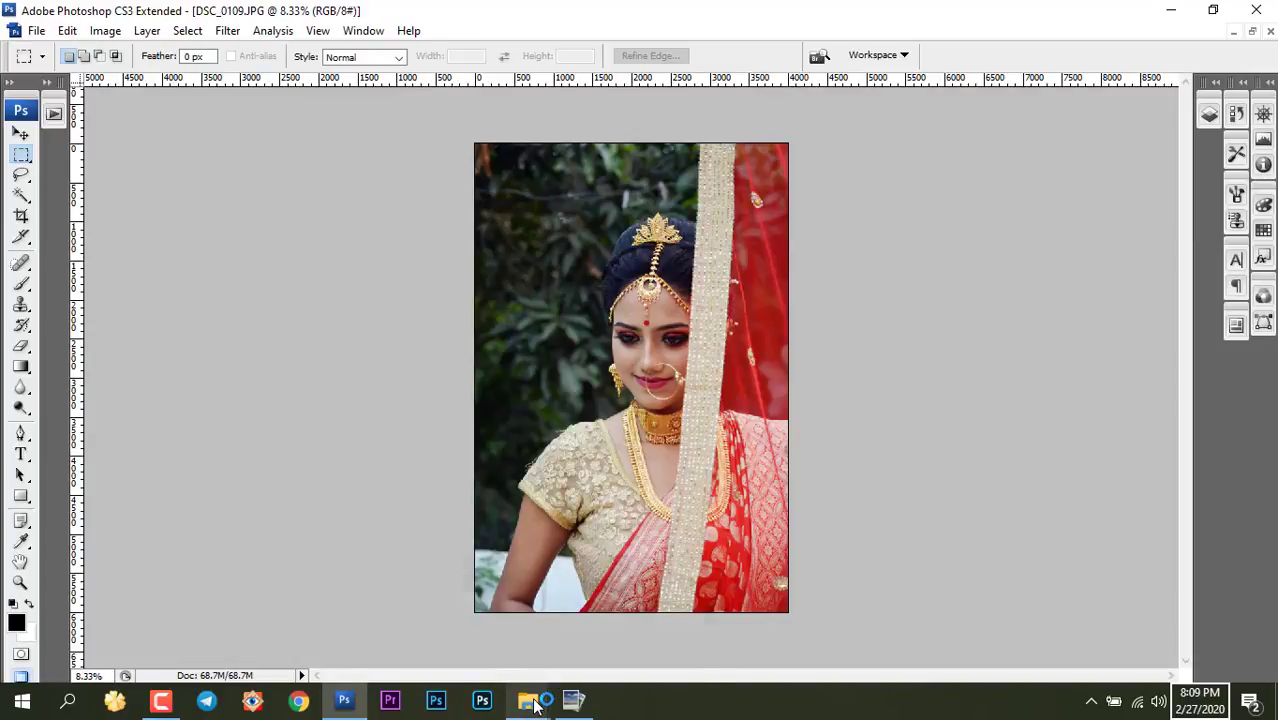
Open the original DSC_0109.JPG from the k folder in Photoshop as well.
{"action": "mouse_move", "coordinate": [533, 705]}
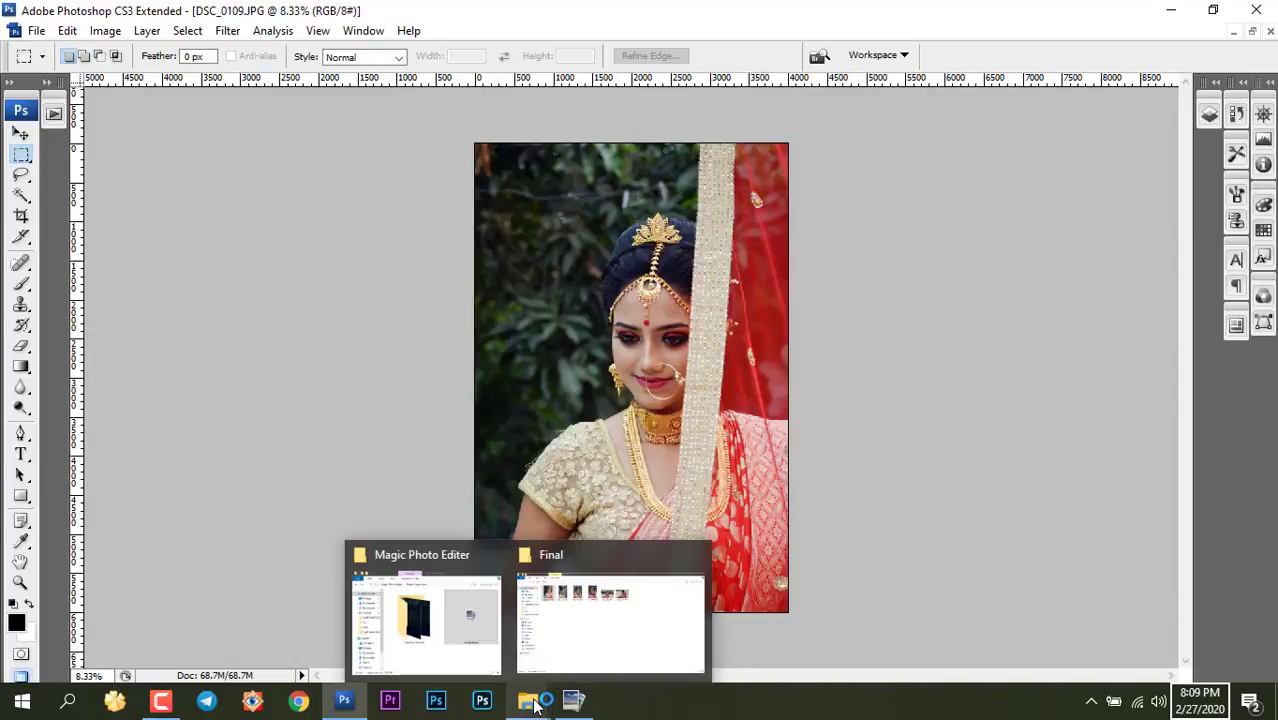
{"action": "left_click", "coordinate": [610, 632]}
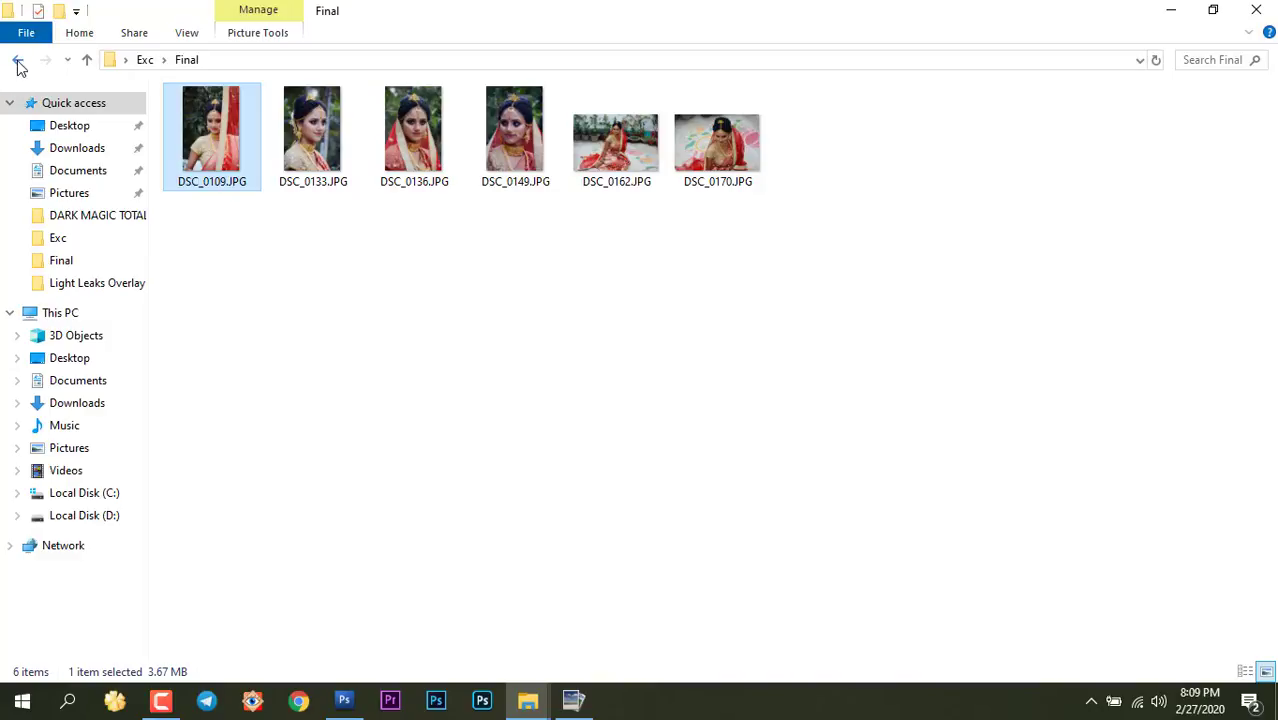
{"action": "left_click", "coordinate": [18, 65]}
{"action": "double_click", "coordinate": [414, 135]}
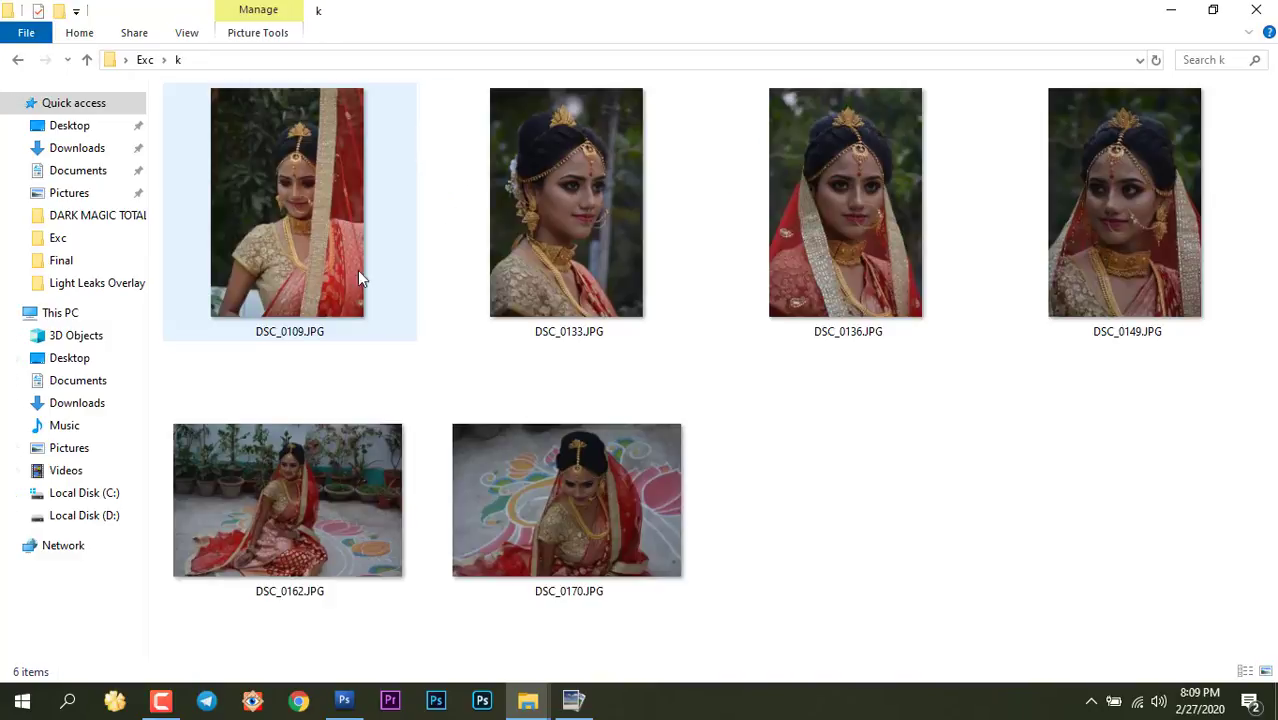
{"action": "left_click_drag", "start_coordinate": [357, 270], "coordinate": [990, 420]}
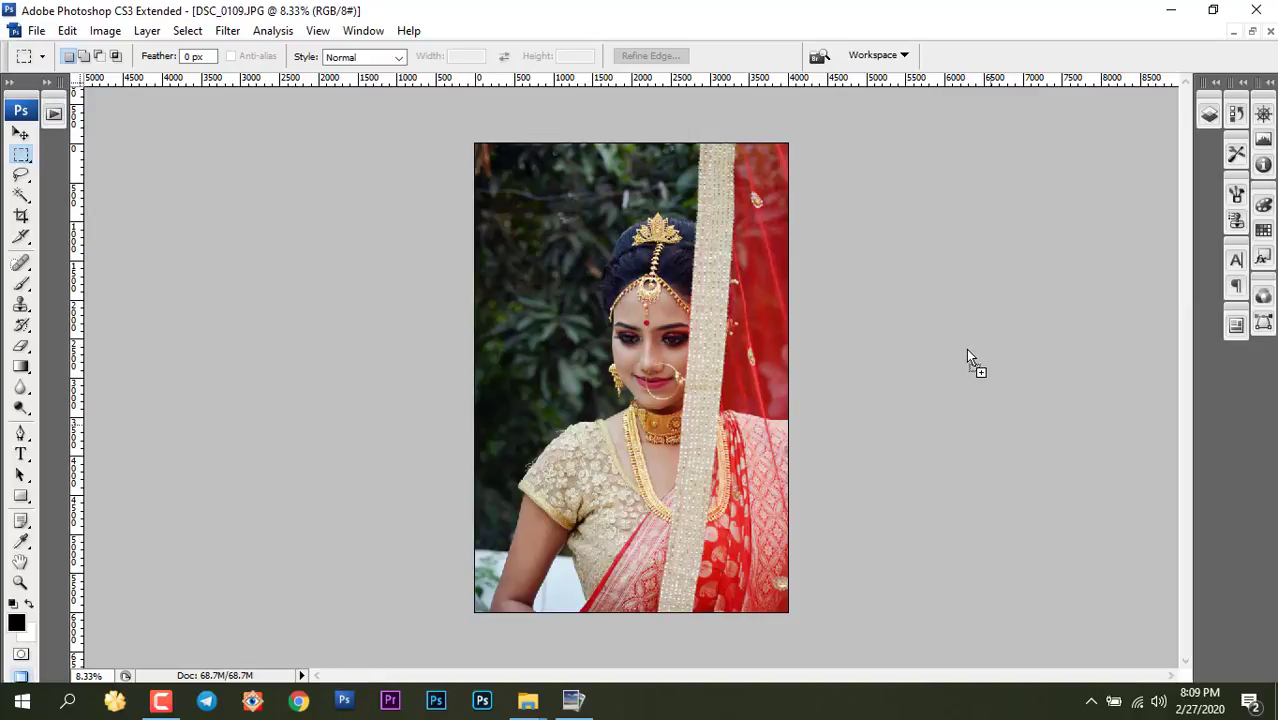
Float the two DSC_0109.JPG image windows and place them side by side, processed version first.
{"action": "left_click", "coordinate": [1254, 33]}
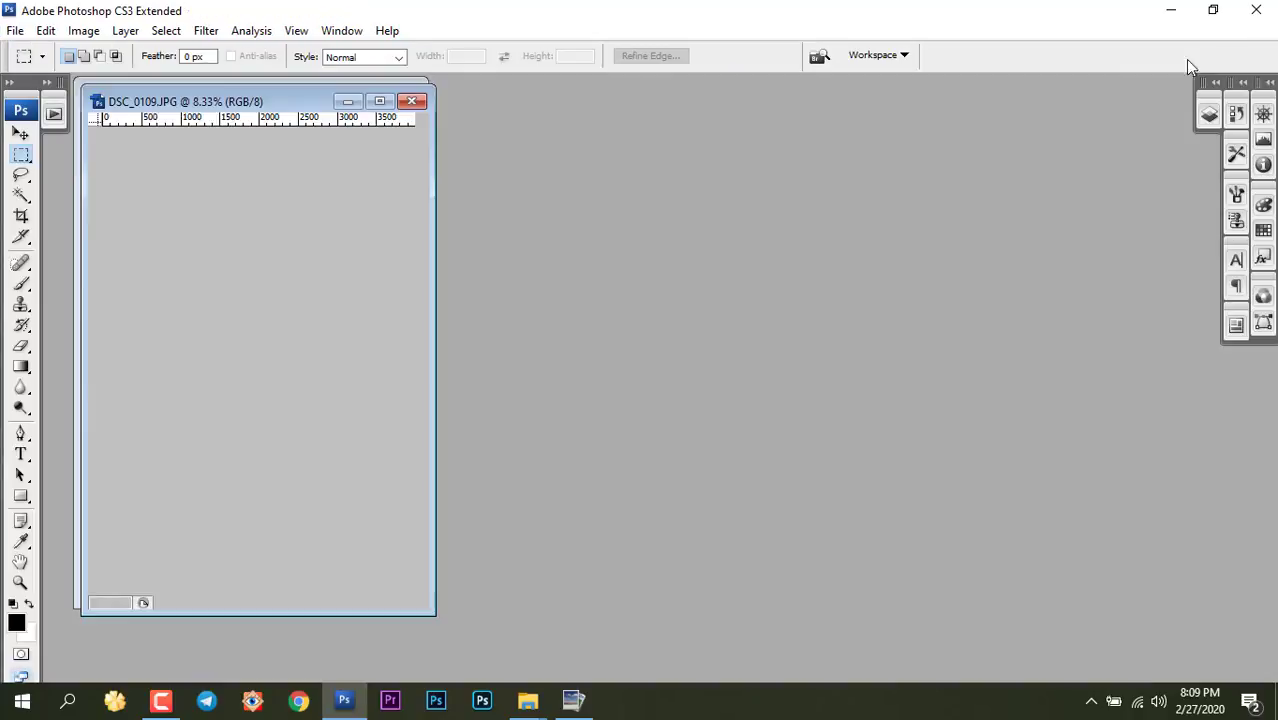
{"action": "left_click_drag", "start_coordinate": [239, 95], "coordinate": [699, 85]}
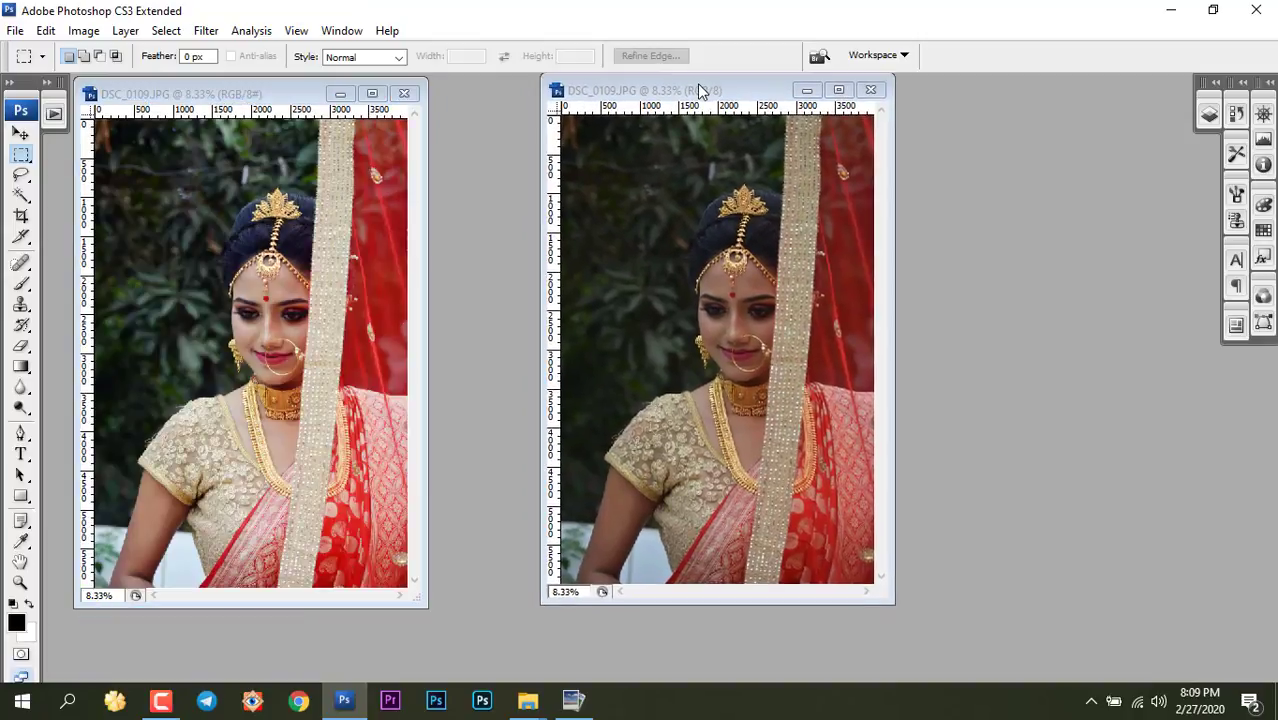
{"action": "left_click_drag", "start_coordinate": [249, 97], "coordinate": [349, 92]}
Compare the bride's face close up in the processed and original versions of DSC_0109.JPG.
{"action": "scroll", "coordinate": [411, 354], "scroll_direction": "up", "scroll_amount": 2}
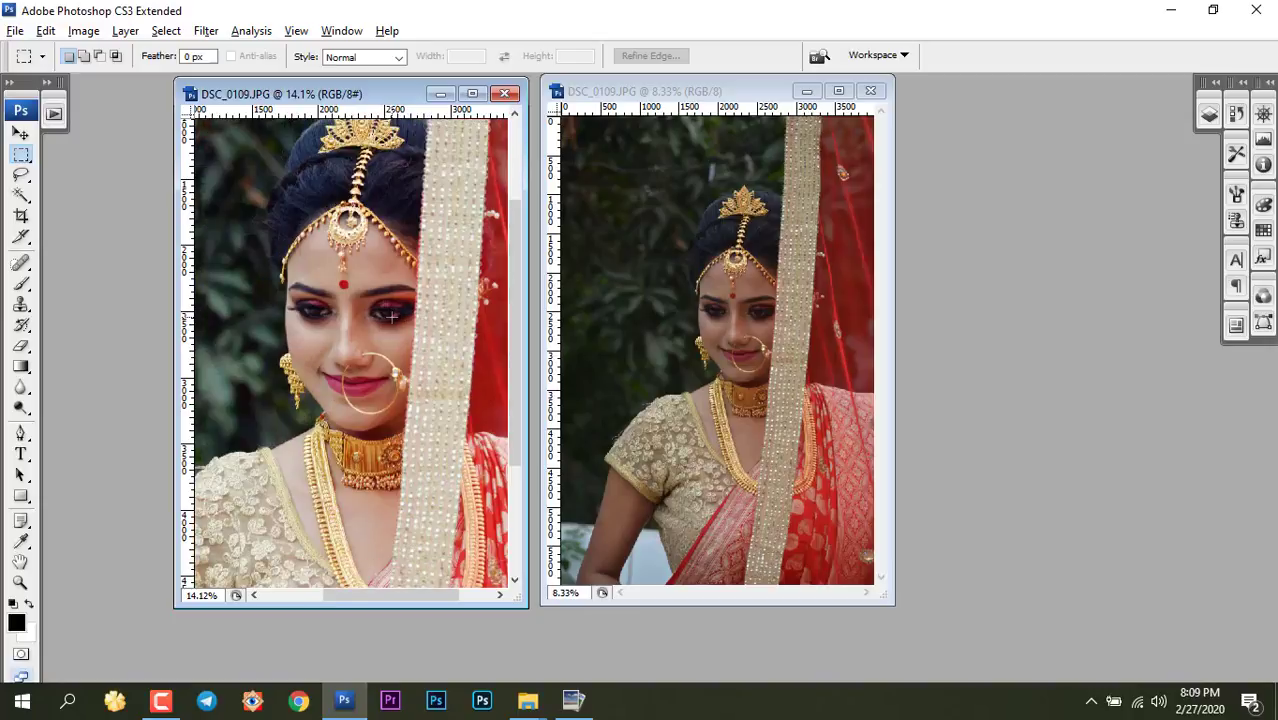
{"action": "left_click_drag", "start_coordinate": [434, 337], "coordinate": [442, 351]}
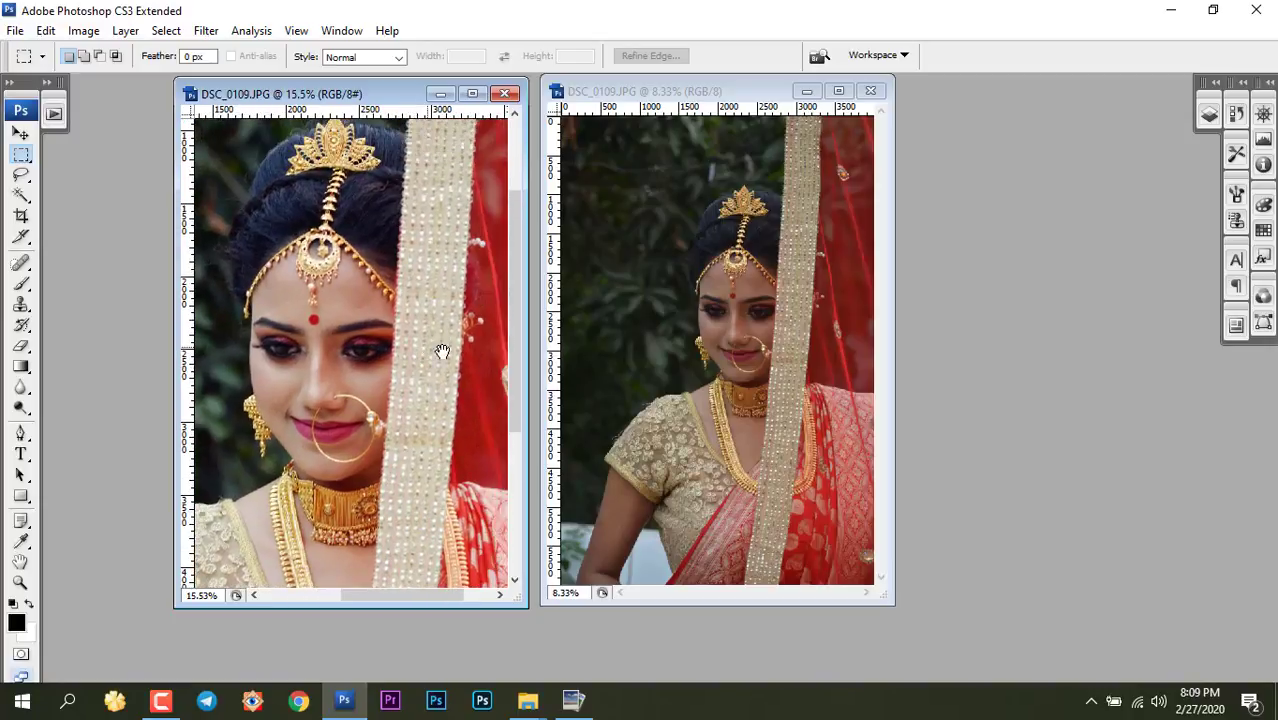
{"action": "left_click", "coordinate": [744, 342]}
{"action": "scroll", "coordinate": [750, 340], "scroll_direction": "up", "scroll_amount": 3}
{"action": "left_click_drag", "start_coordinate": [772, 332], "coordinate": [784, 377]}
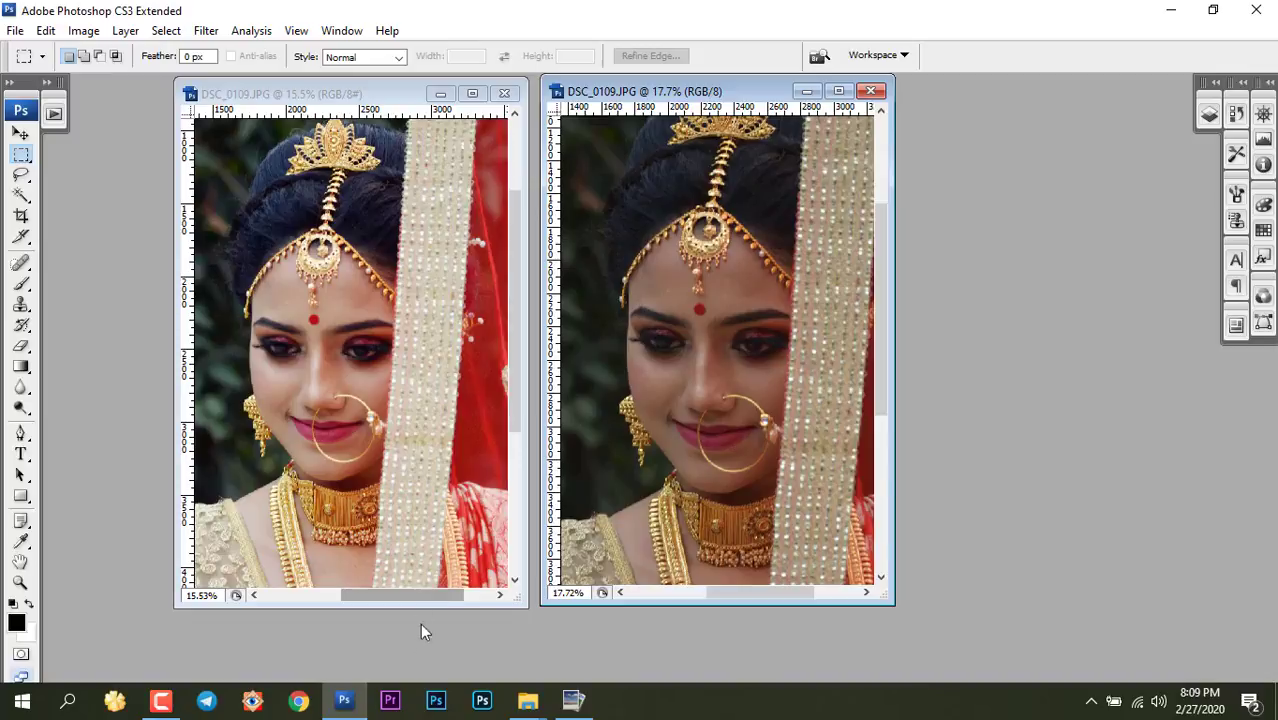
Open the original DSC_0149.JPG from the k folder in Photoshop.
{"action": "left_click", "coordinate": [528, 700]}
{"action": "left_click", "coordinate": [612, 645]}
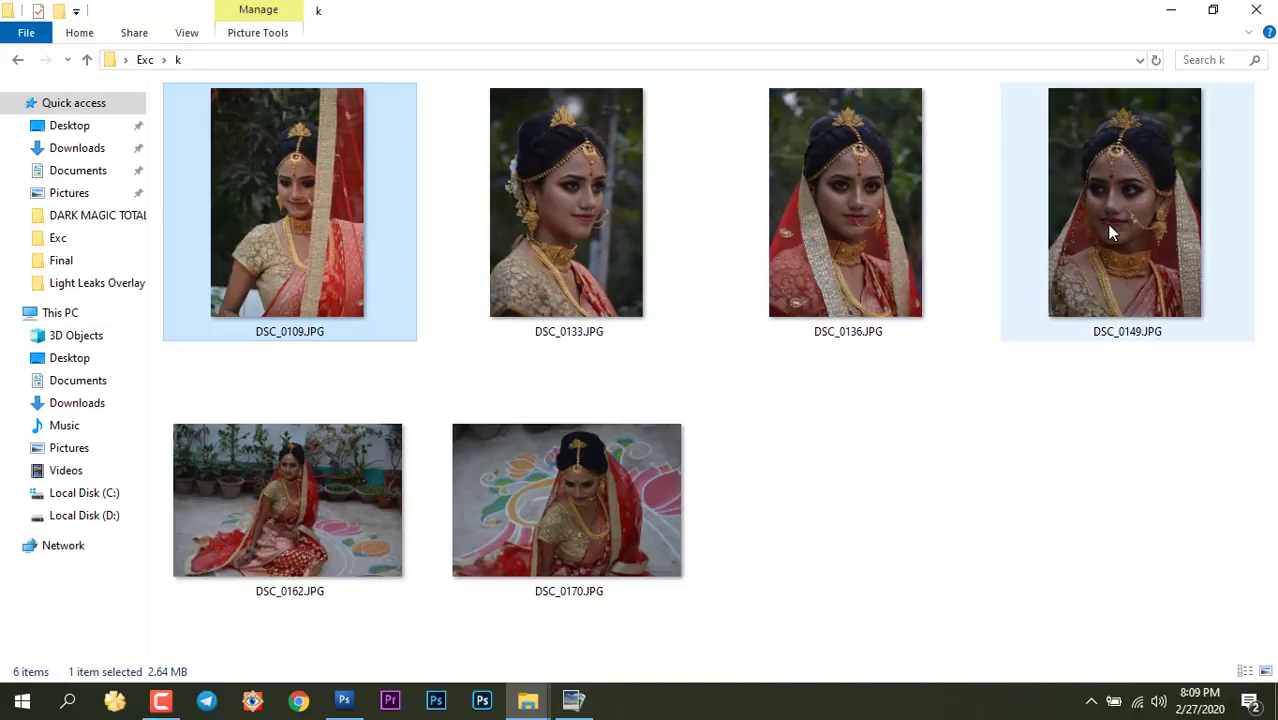
{"action": "left_click_drag", "start_coordinate": [1110, 228], "coordinate": [1080, 394]}
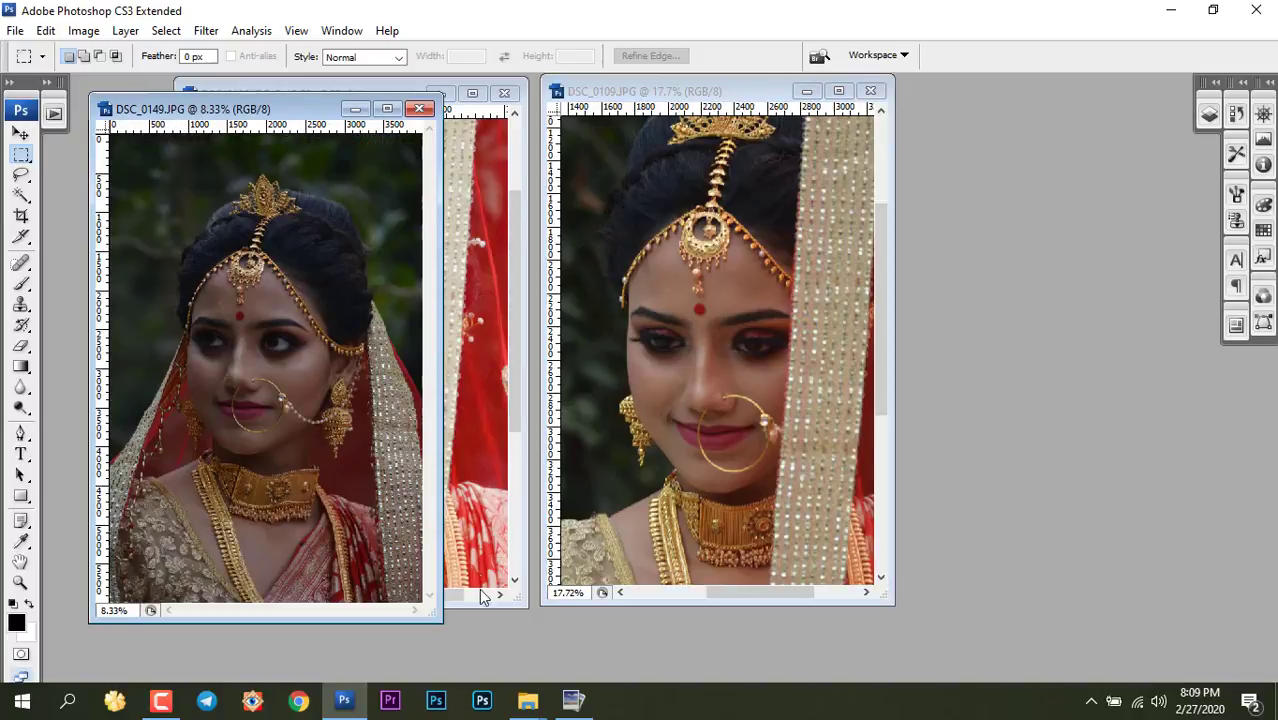
Open the processed DSC_0149.JPG from the Final folder in Photoshop.
{"action": "left_click", "coordinate": [528, 700]}
{"action": "left_click", "coordinate": [562, 620]}
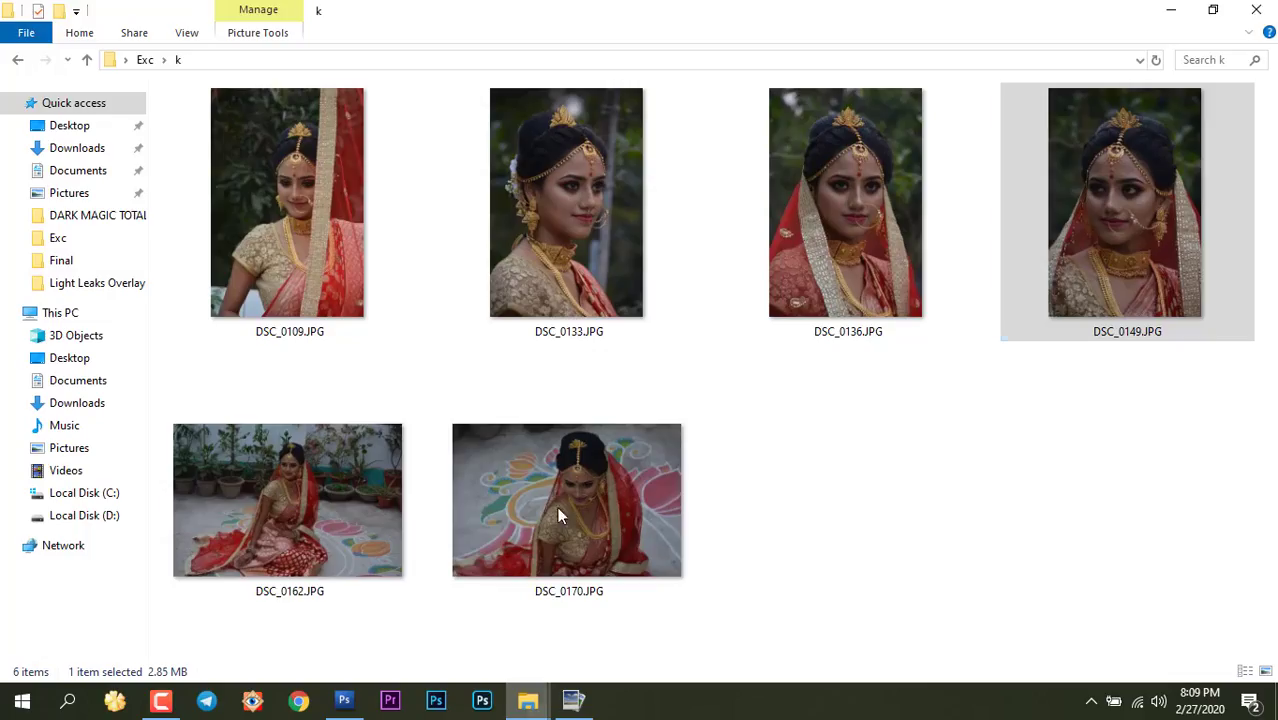
{"action": "left_click", "coordinate": [17, 60]}
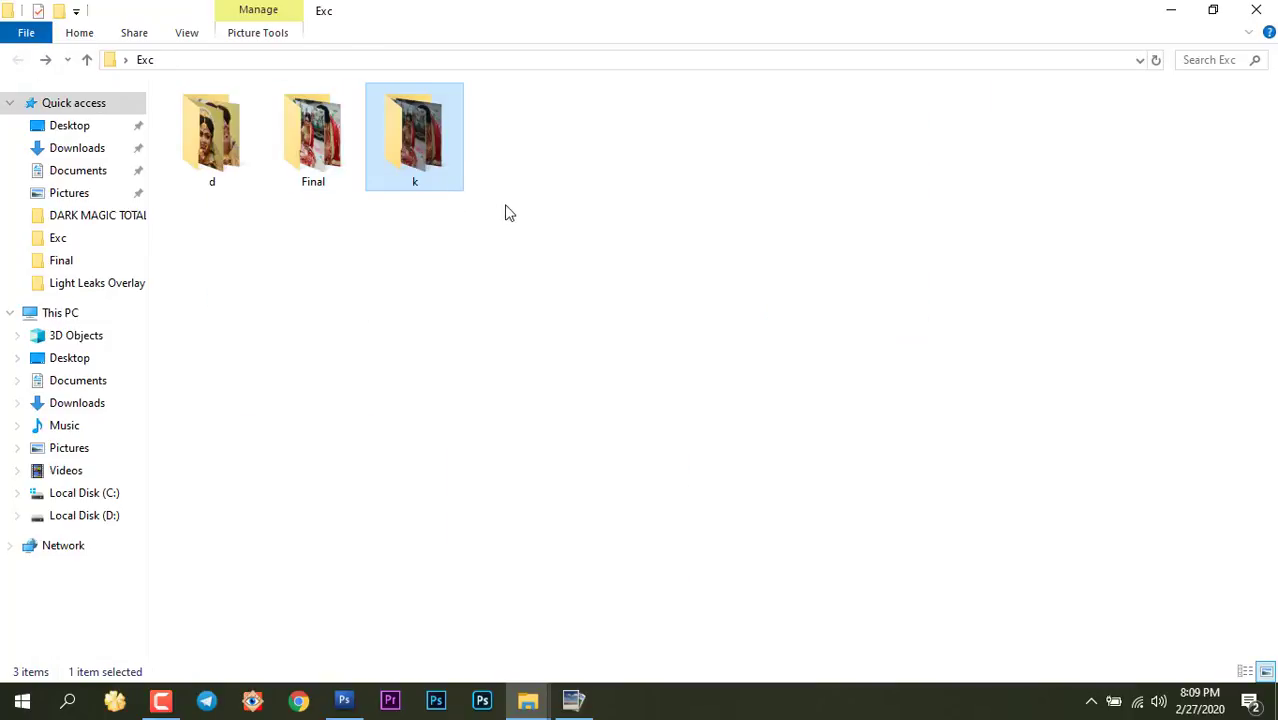
{"action": "double_click", "coordinate": [318, 160]}
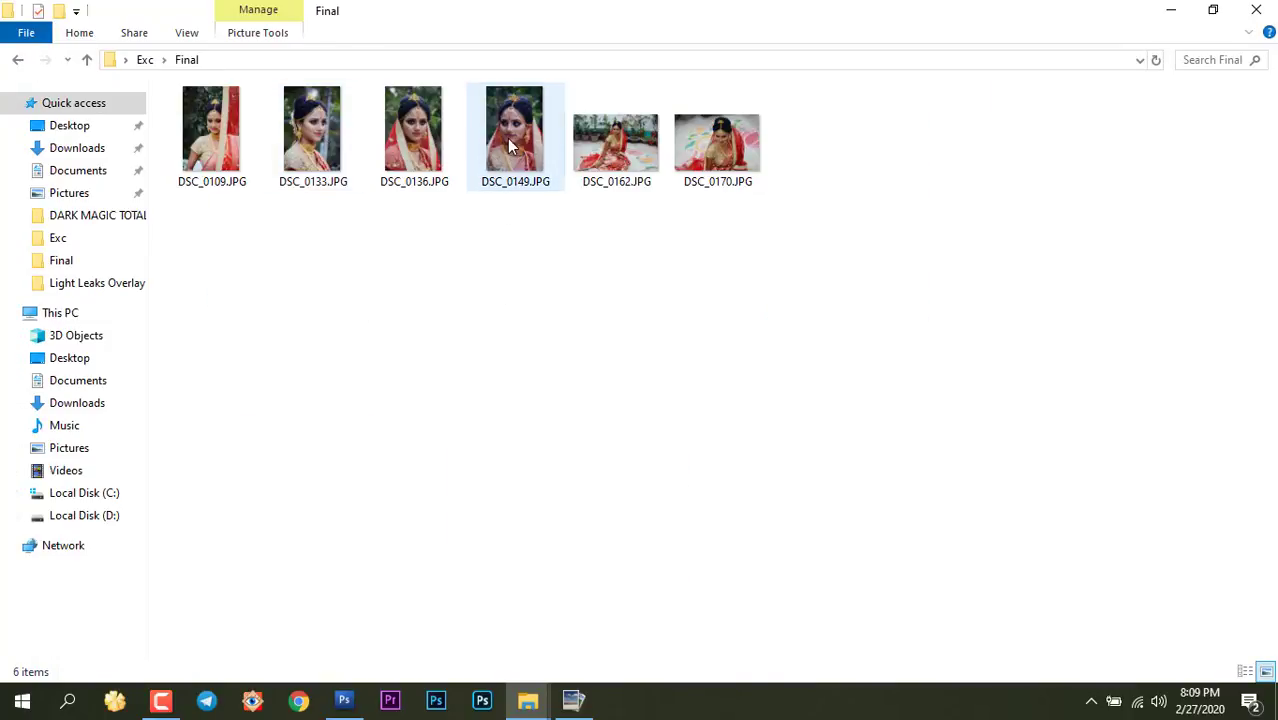
{"action": "left_click_drag", "start_coordinate": [510, 147], "coordinate": [1032, 390]}
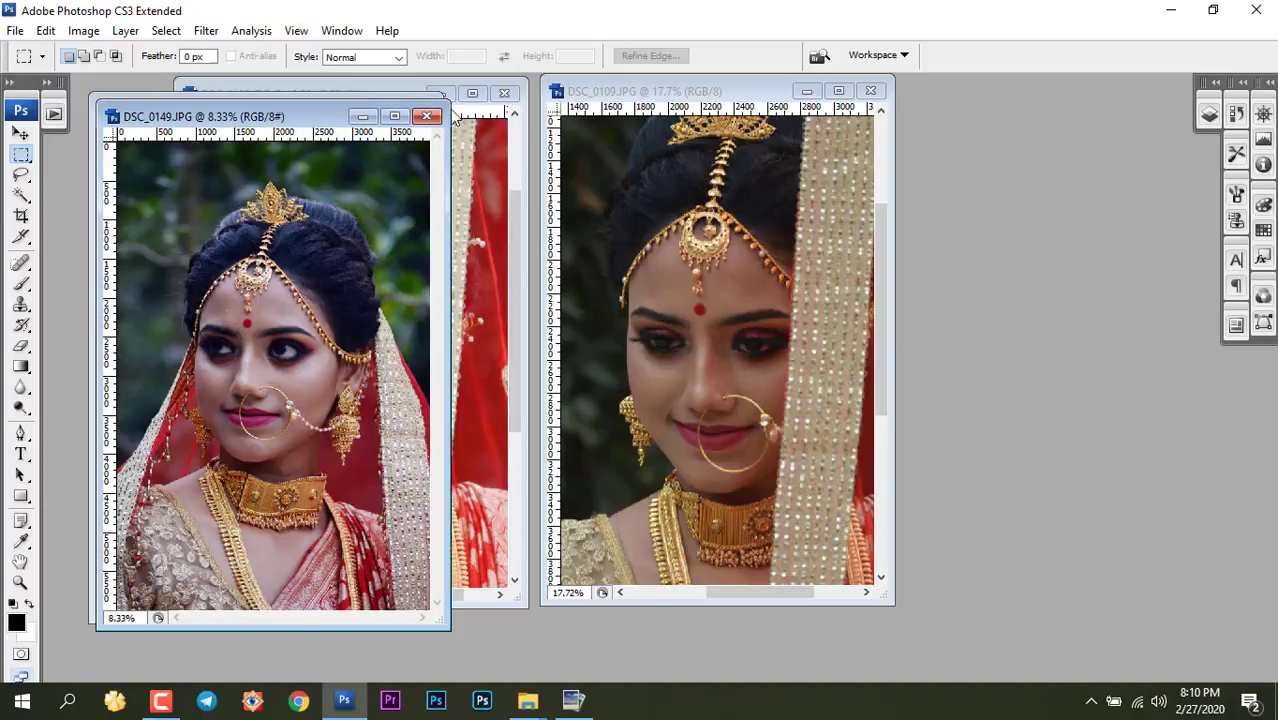
Place the two DSC_0149.JPG versions side by side, compare them, and close both images.
{"action": "left_click_drag", "start_coordinate": [263, 116], "coordinate": [633, 108]}
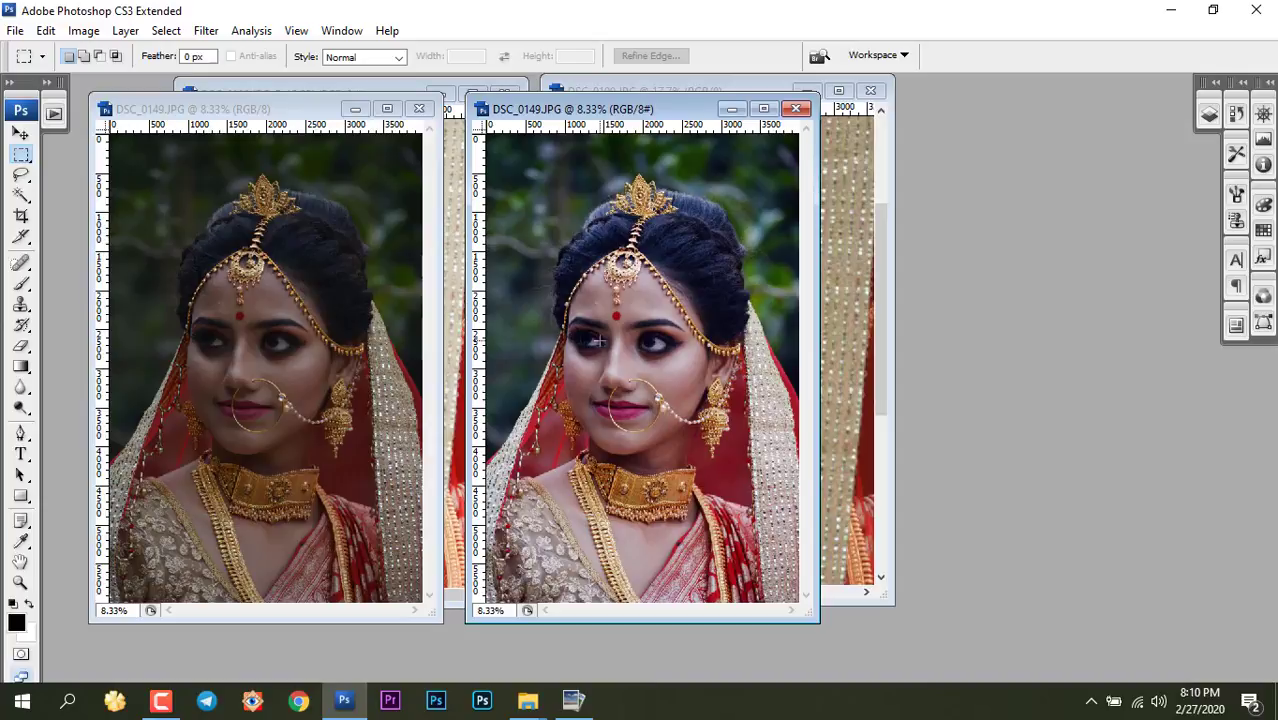
{"action": "left_click", "coordinate": [285, 340]}
{"action": "left_click", "coordinate": [588, 365]}
{"action": "left_click", "coordinate": [795, 108]}
{"action": "left_click", "coordinate": [418, 108]}
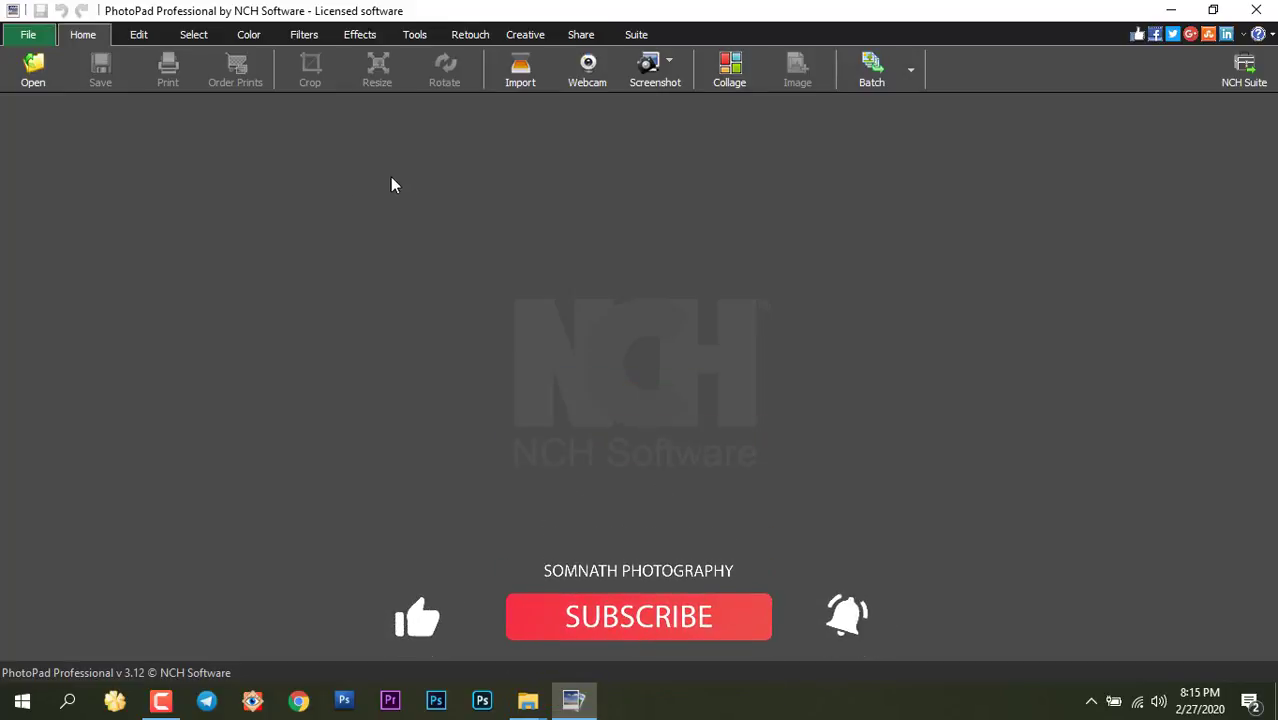
Switch to PhotoPad and look through its Home, Edit, Select, Color, Filters, Effects and Tools commands.
{"action": "left_click", "coordinate": [138, 36]}
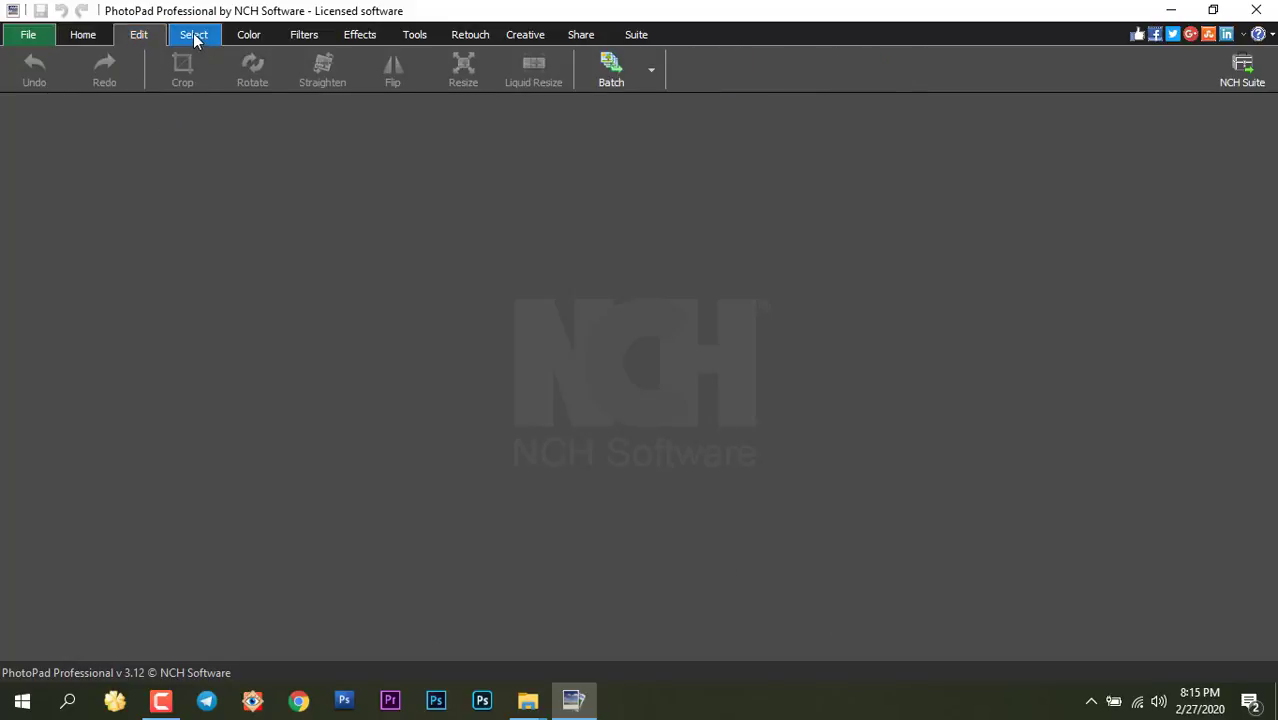
{"action": "left_click", "coordinate": [193, 36]}
{"action": "left_click", "coordinate": [85, 36]}
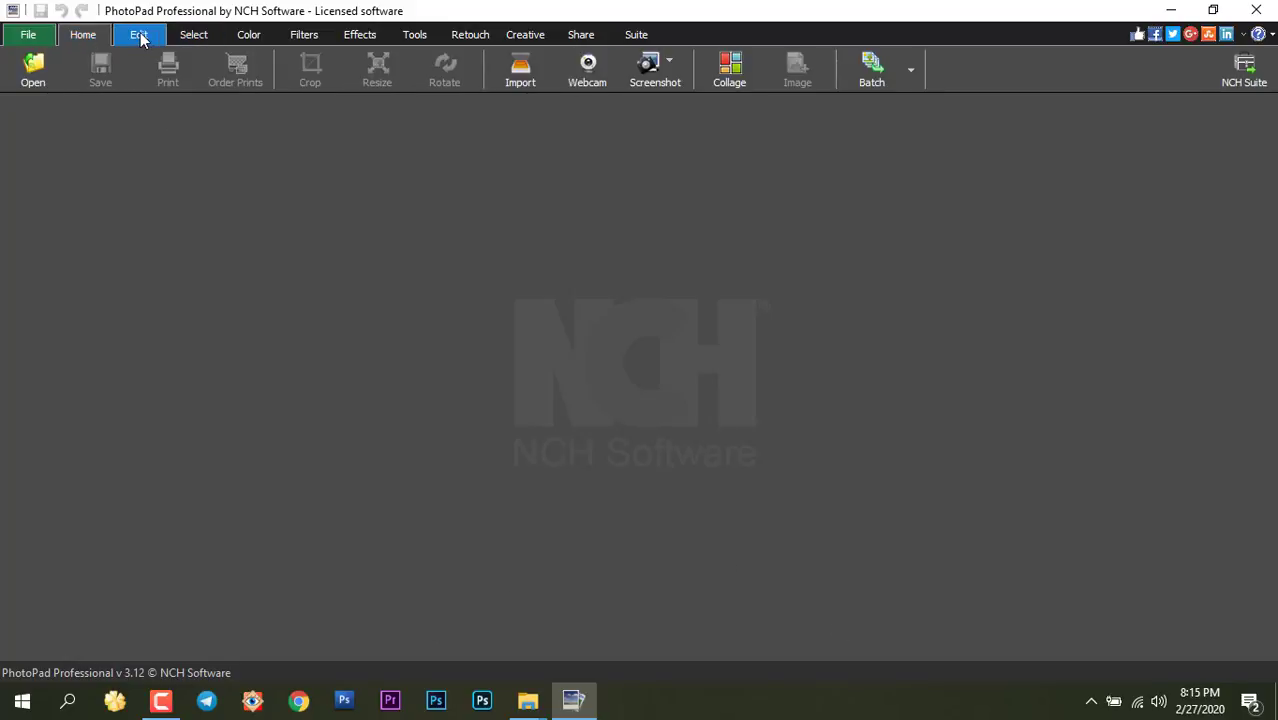
{"action": "left_click", "coordinate": [140, 38]}
{"action": "left_click", "coordinate": [195, 38]}
{"action": "left_click", "coordinate": [252, 36]}
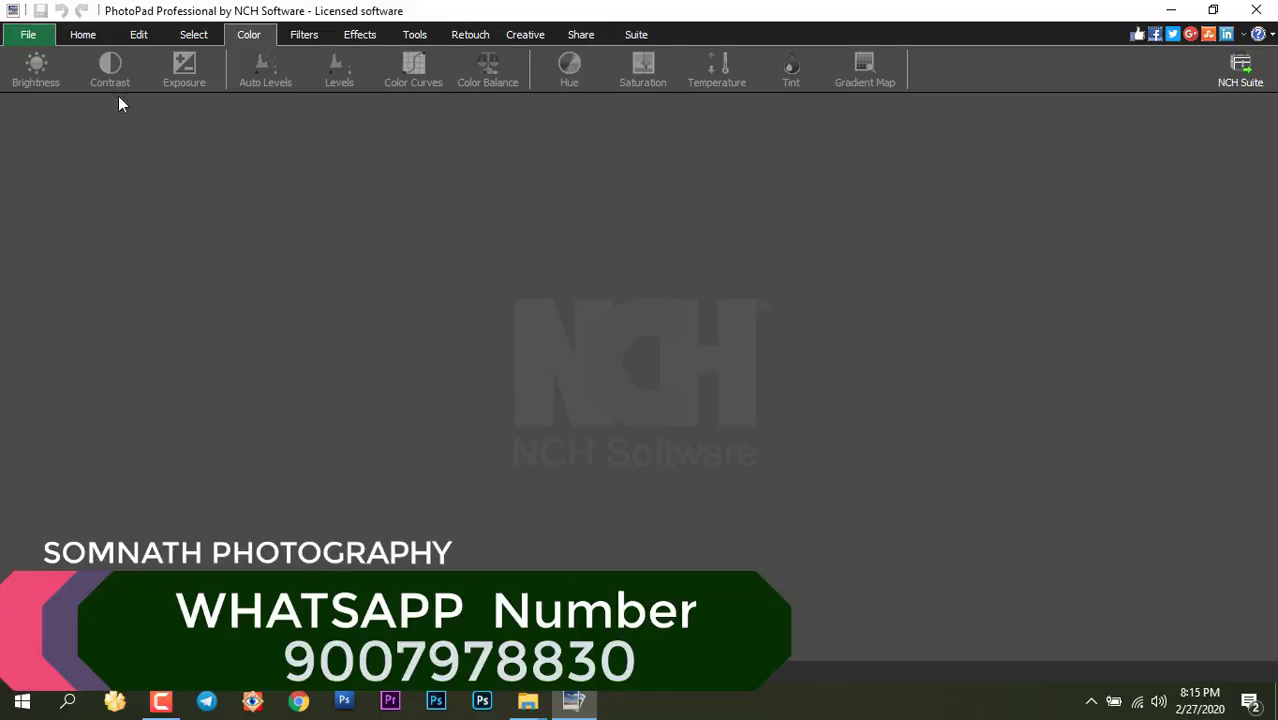
{"action": "left_click", "coordinate": [83, 34]}
{"action": "left_click", "coordinate": [138, 36]}
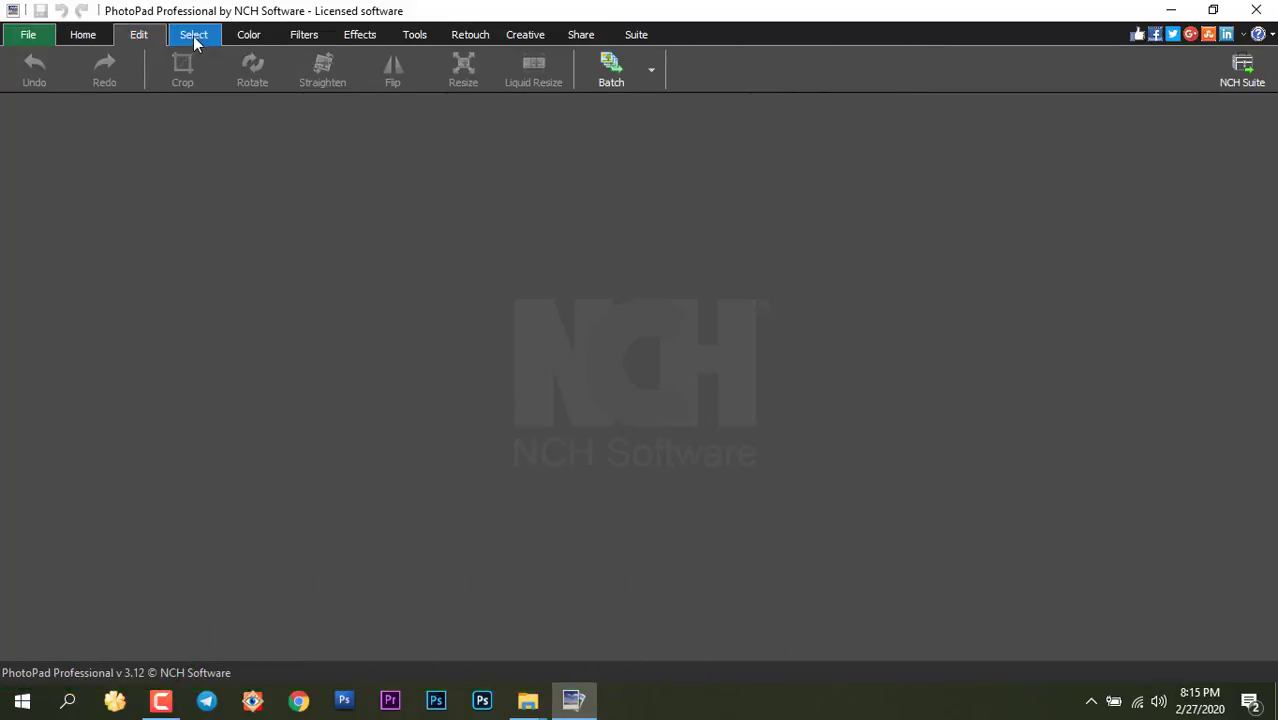
{"action": "left_click", "coordinate": [194, 36]}
{"action": "left_click", "coordinate": [252, 36]}
{"action": "left_click", "coordinate": [304, 38]}
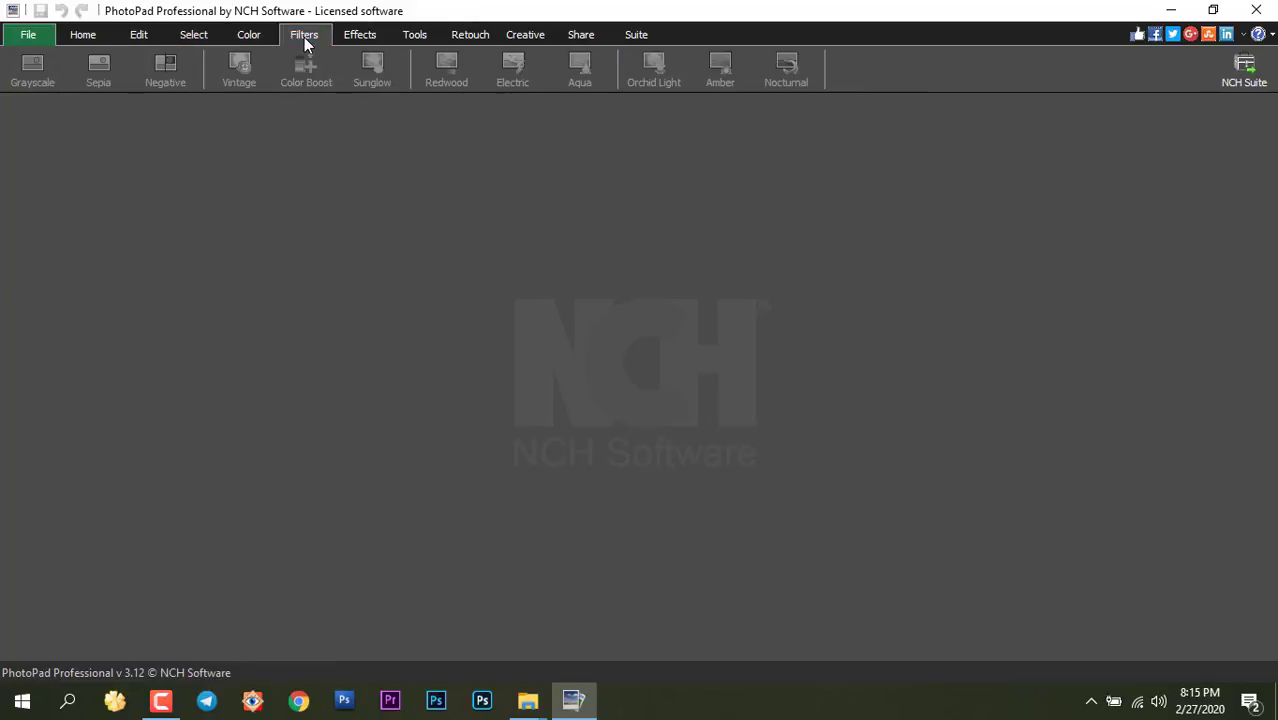
{"action": "left_click", "coordinate": [355, 37]}
{"action": "left_click", "coordinate": [413, 37]}
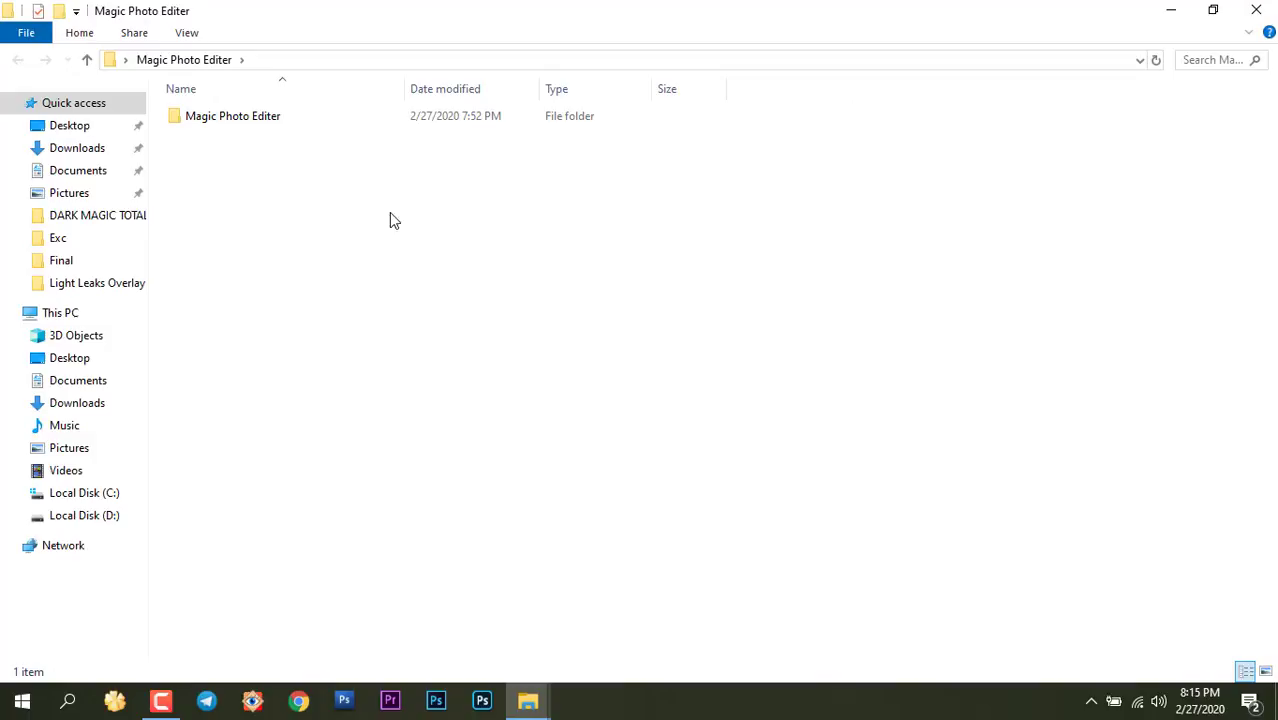
Examine the contents of the inner Magic Photo Editer folder, including its PhotoPad Tutorials videos, and close the window.
{"action": "double_click", "coordinate": [248, 123]}
{"action": "double_click", "coordinate": [304, 265]}
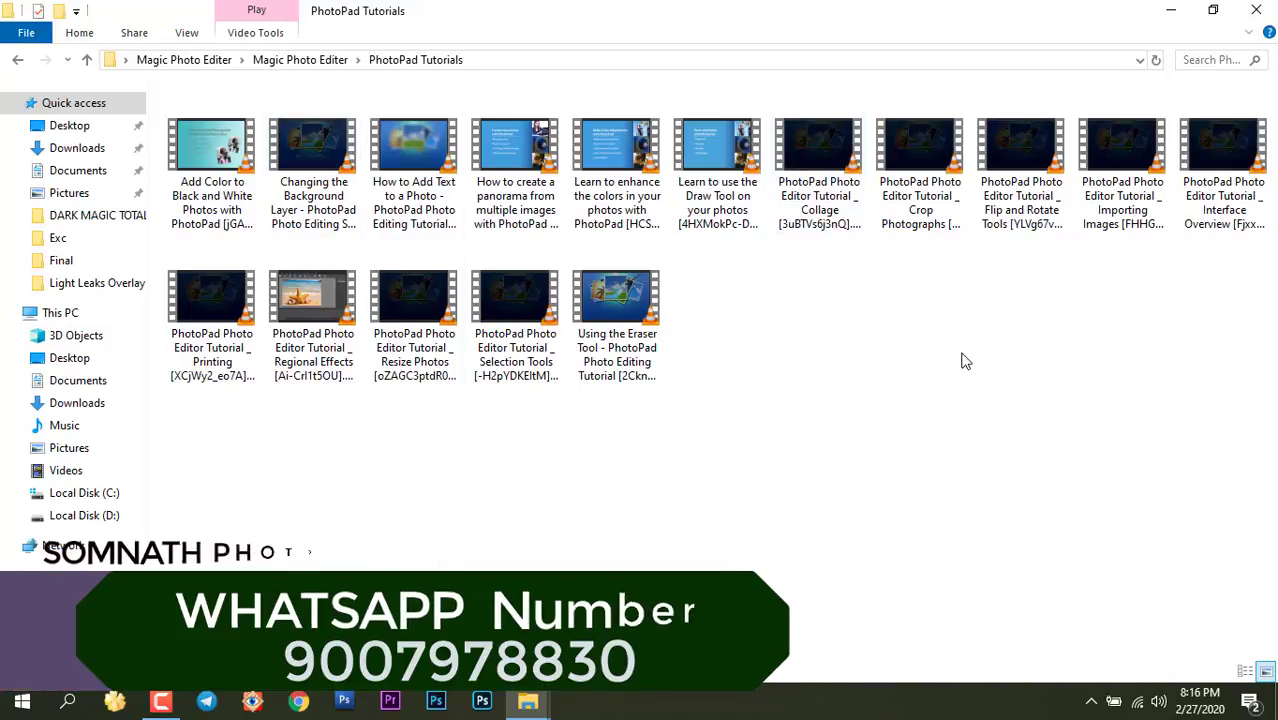
{"action": "left_click", "coordinate": [17, 60]}
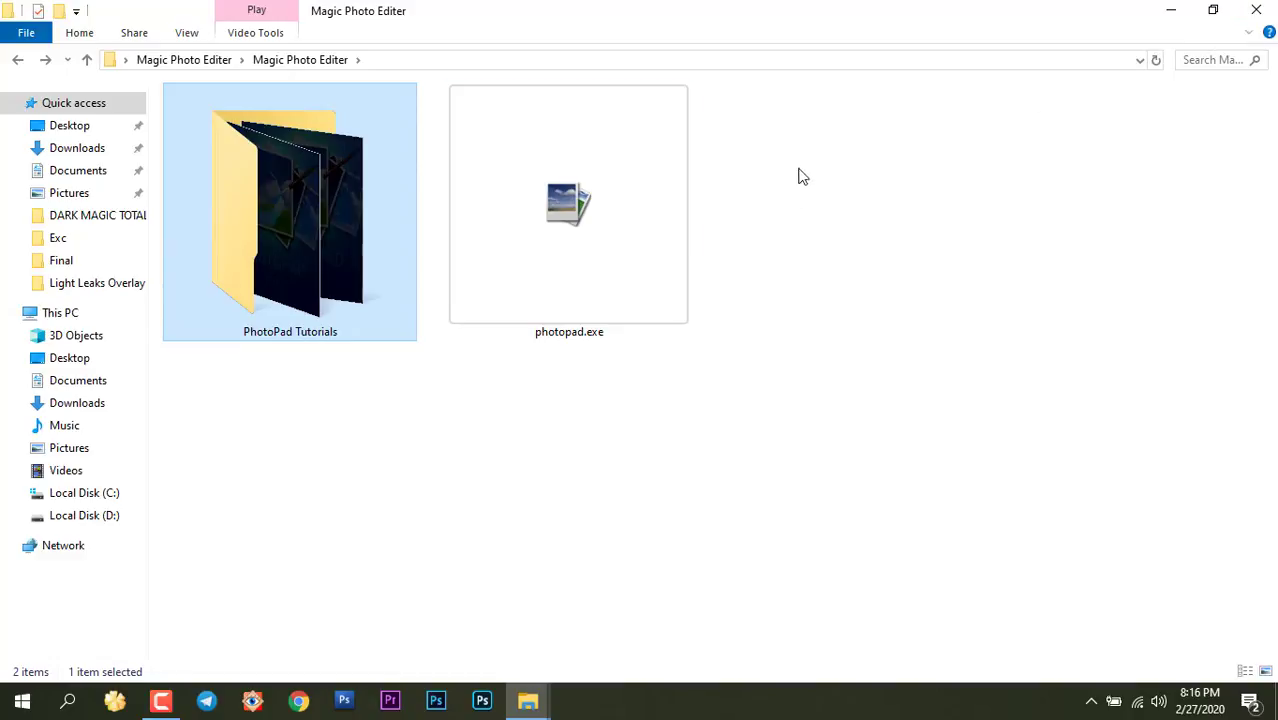
{"action": "left_click_drag", "start_coordinate": [802, 156], "coordinate": [338, 286]}
{"action": "left_click", "coordinate": [1256, 10]}
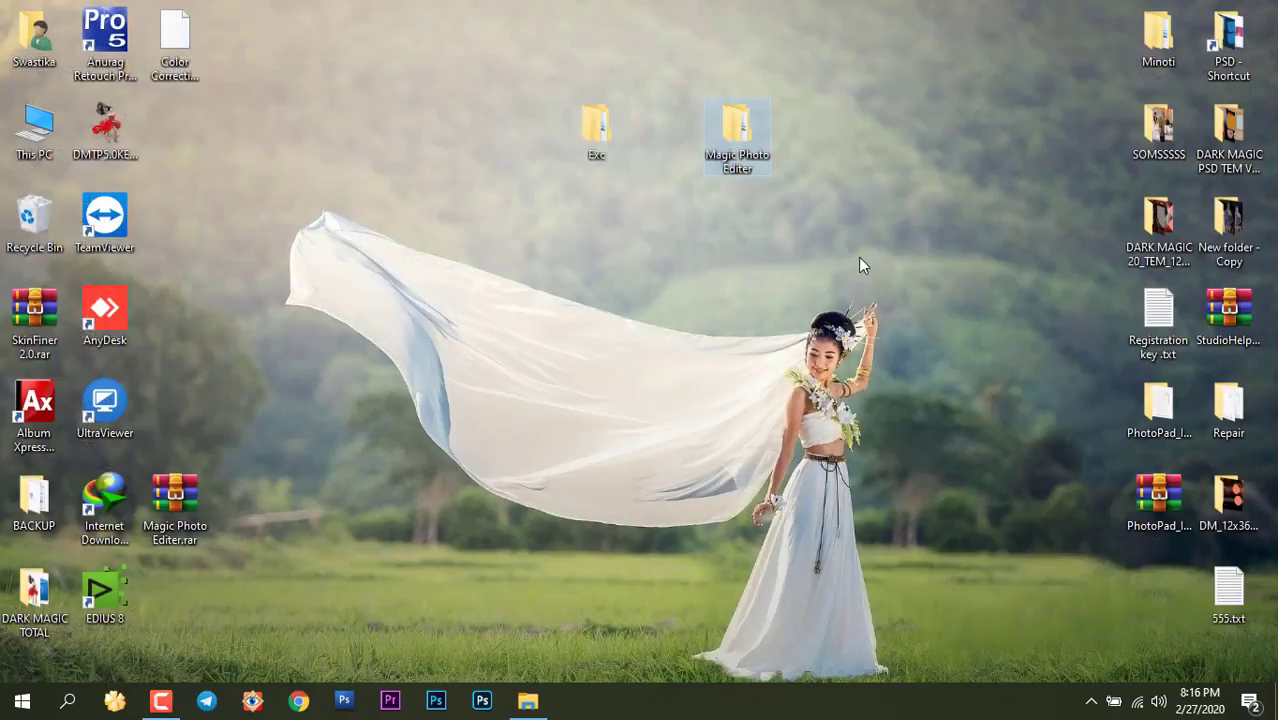
Move the Magic Photo Editer.rar archive near the Magic Photo Editer folder on the desktop and check its size on disk in the file properties.
{"action": "left_click_drag", "start_coordinate": [200, 485], "coordinate": [905, 225]}
{"action": "right_click", "coordinate": [883, 226]}
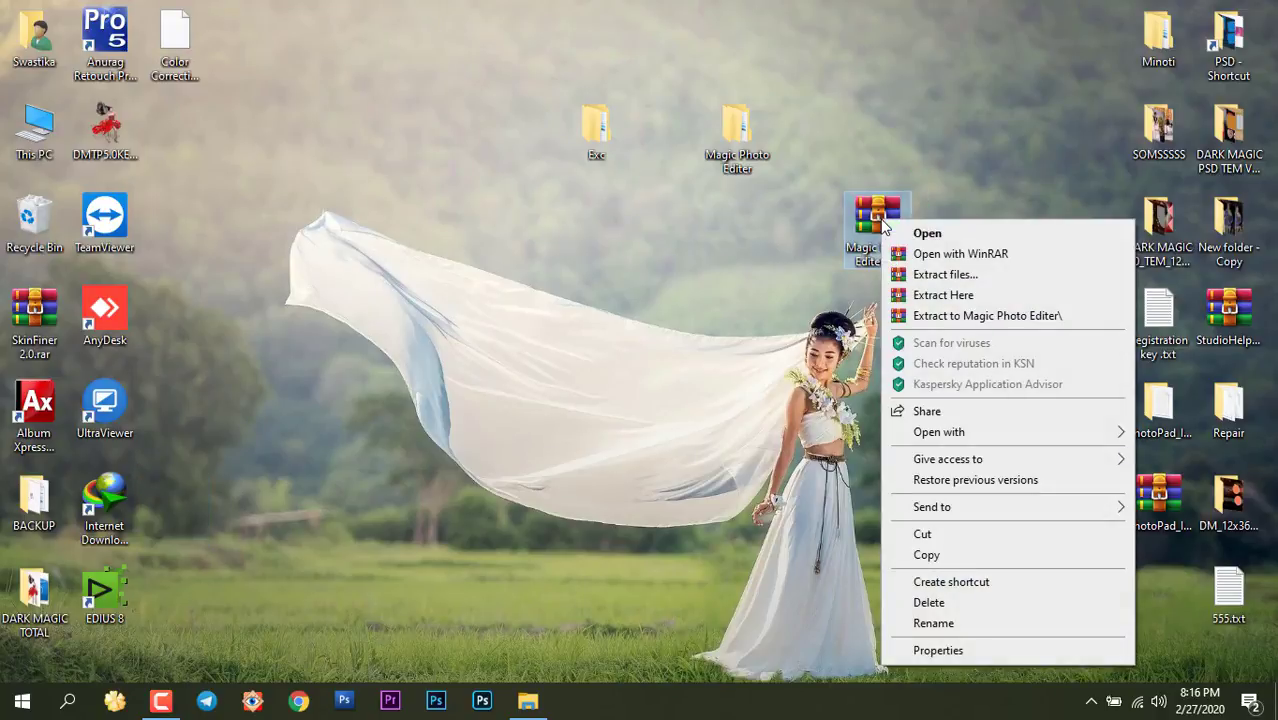
{"action": "left_click", "coordinate": [928, 644]}
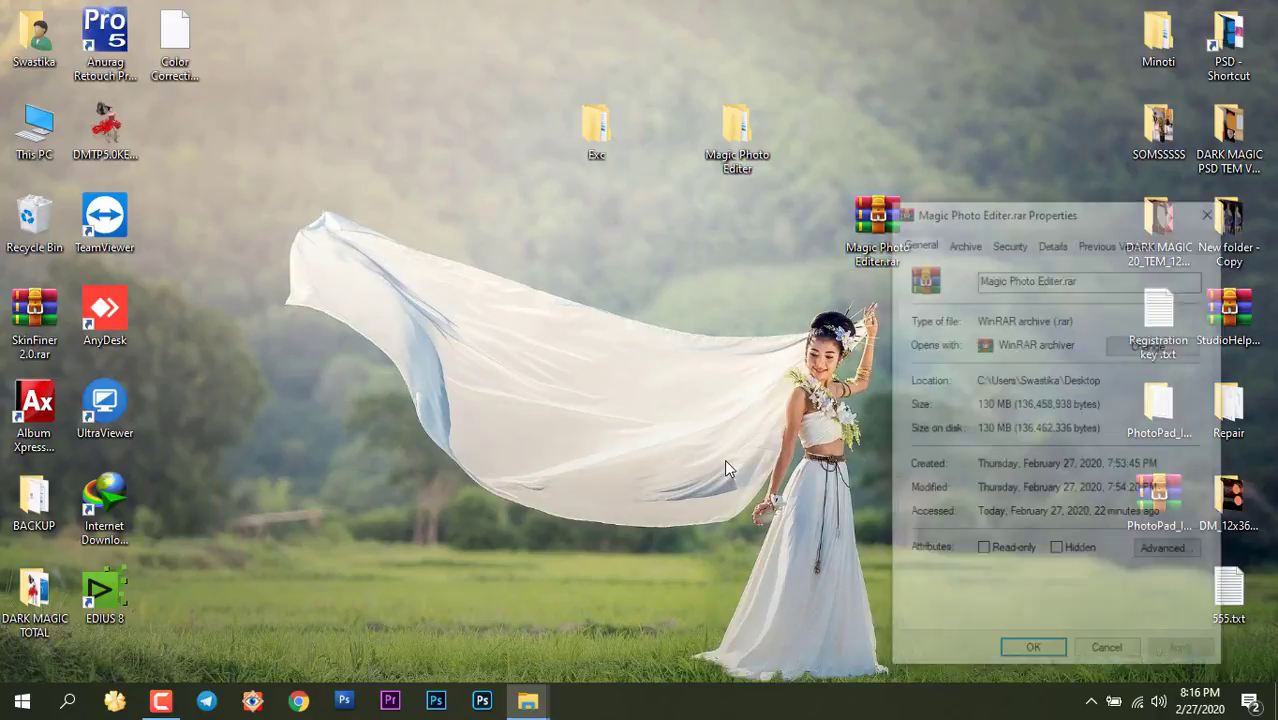
{"action": "double_click", "coordinate": [992, 428]}
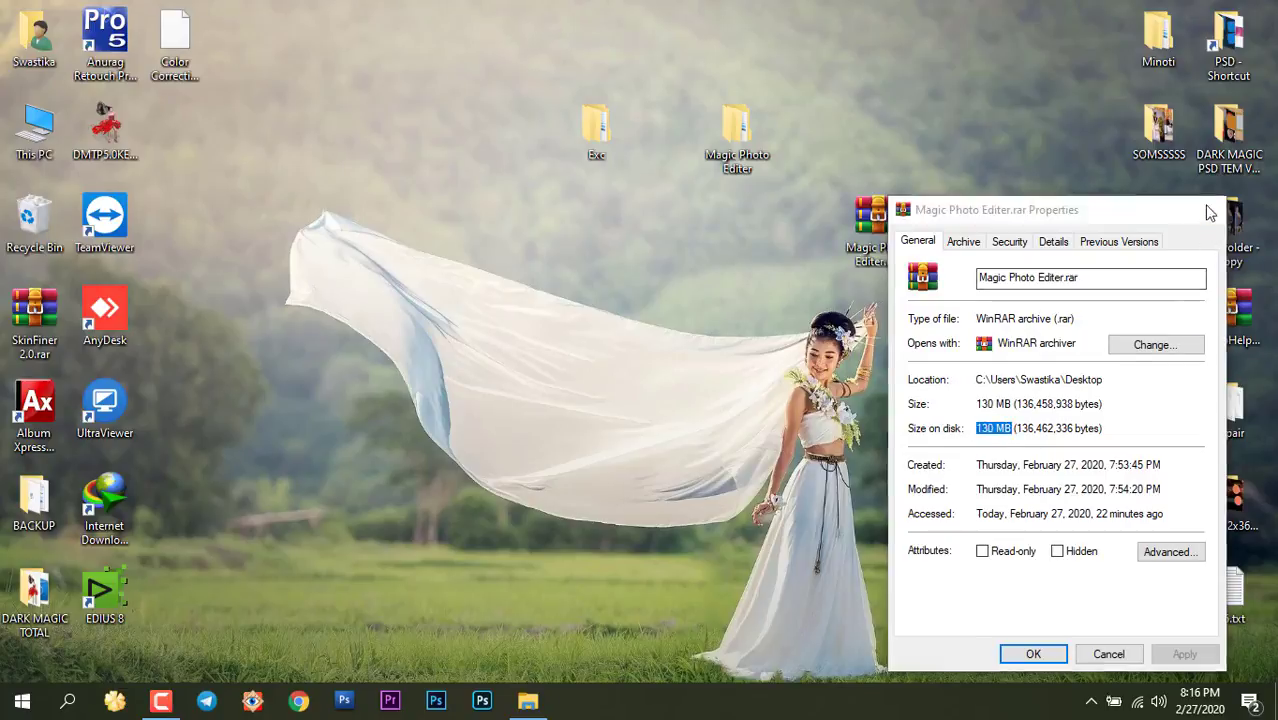
{"action": "left_click", "coordinate": [1212, 209]}
{"action": "left_click", "coordinate": [698, 338]}
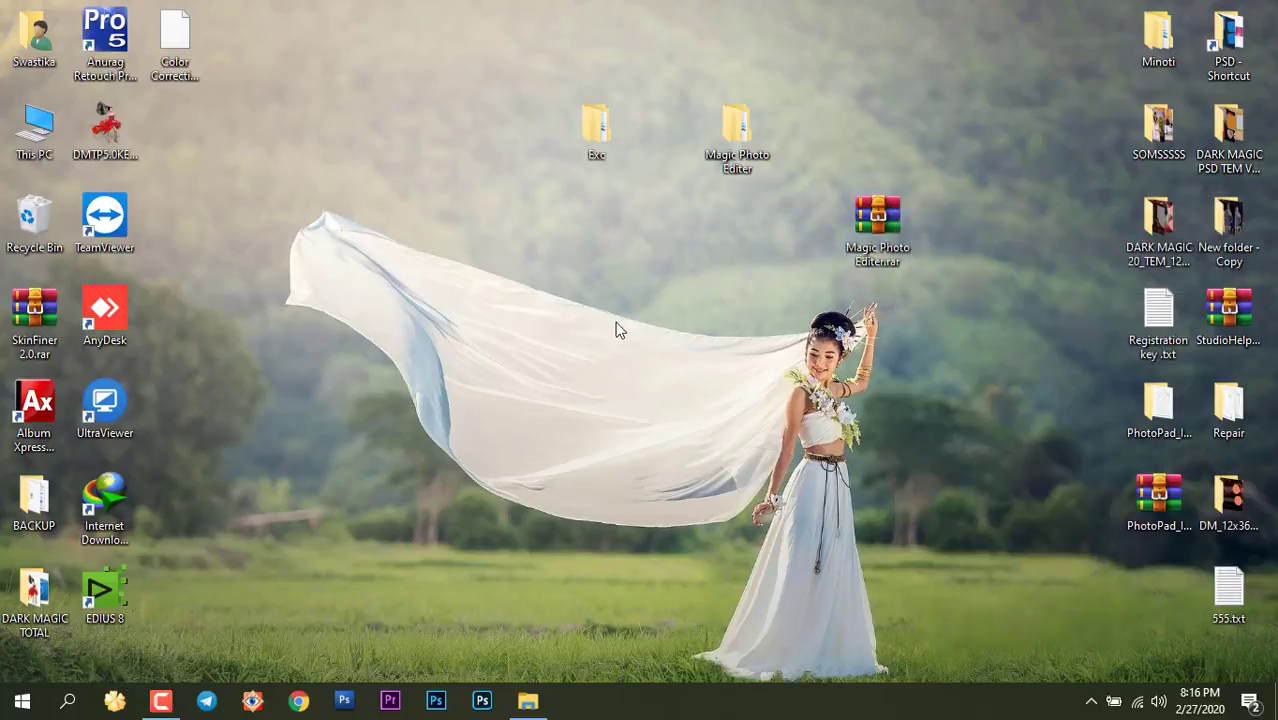